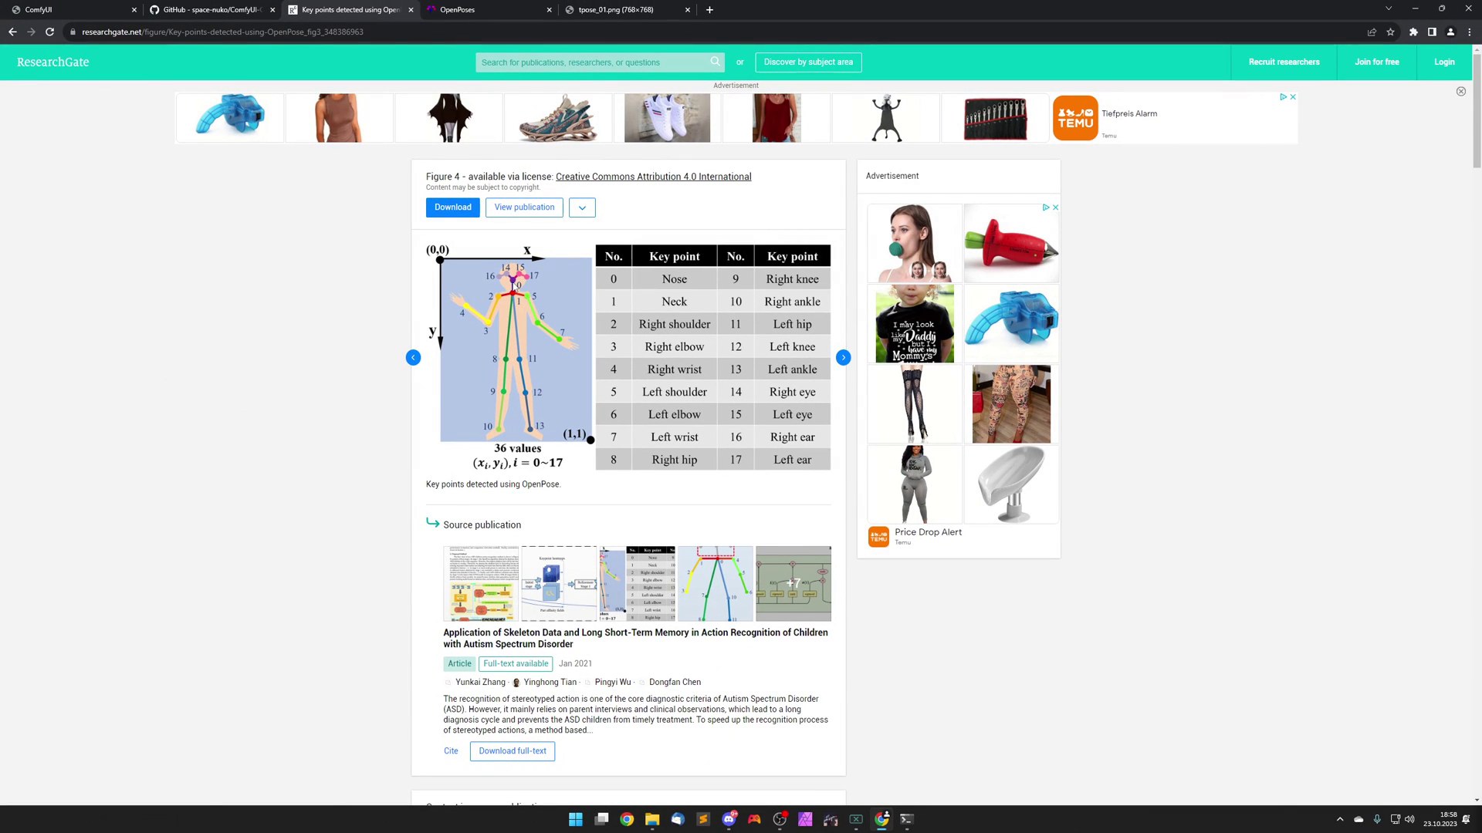
Consult the OpenPose key point chart, shift the skeleton's eye and ear points to change the head's direction, and generate the image.
{"action": "key", "text": "ctrl+1"}
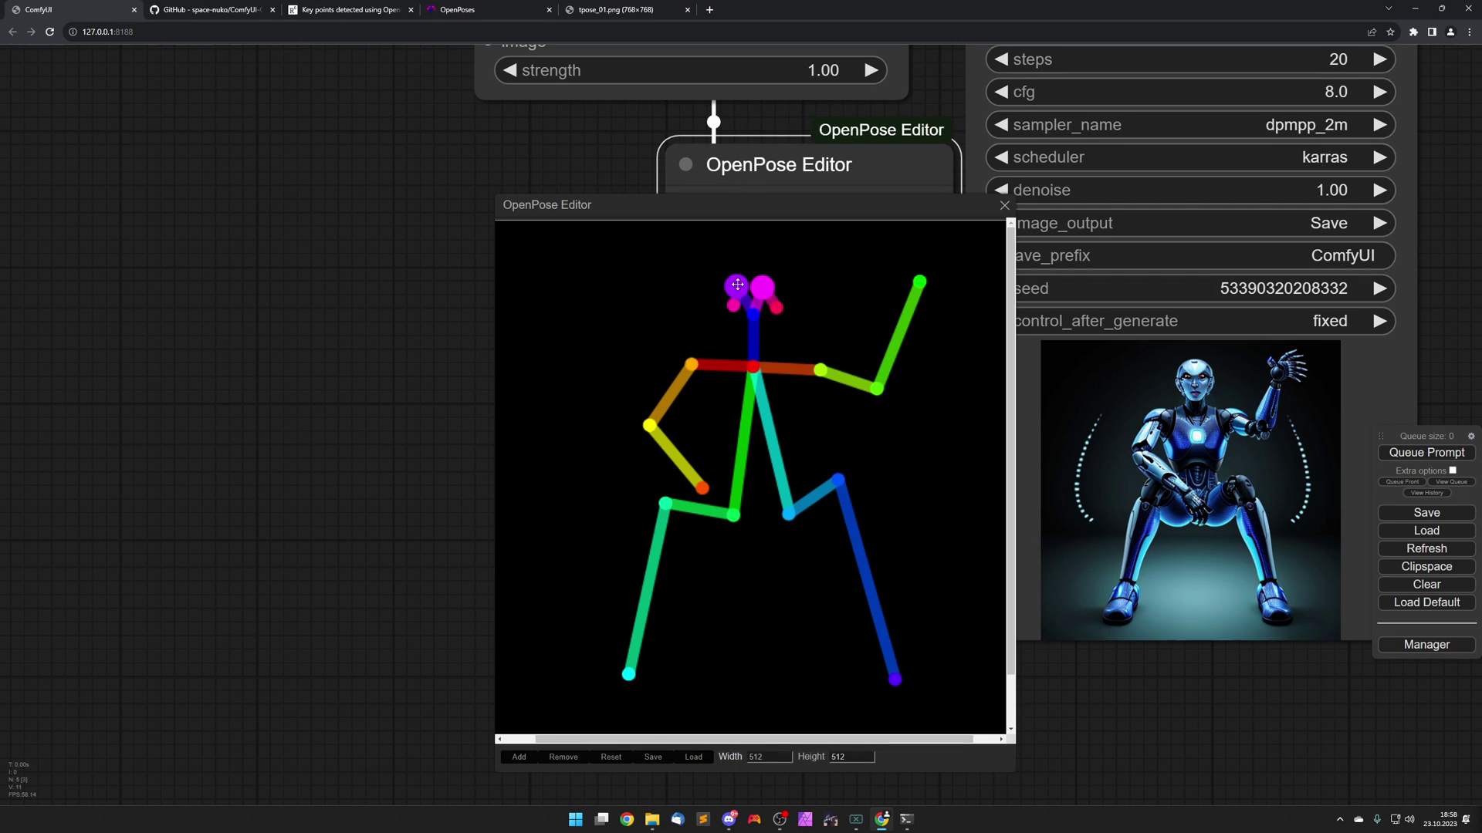
{"action": "key", "text": "ctrl+3"}
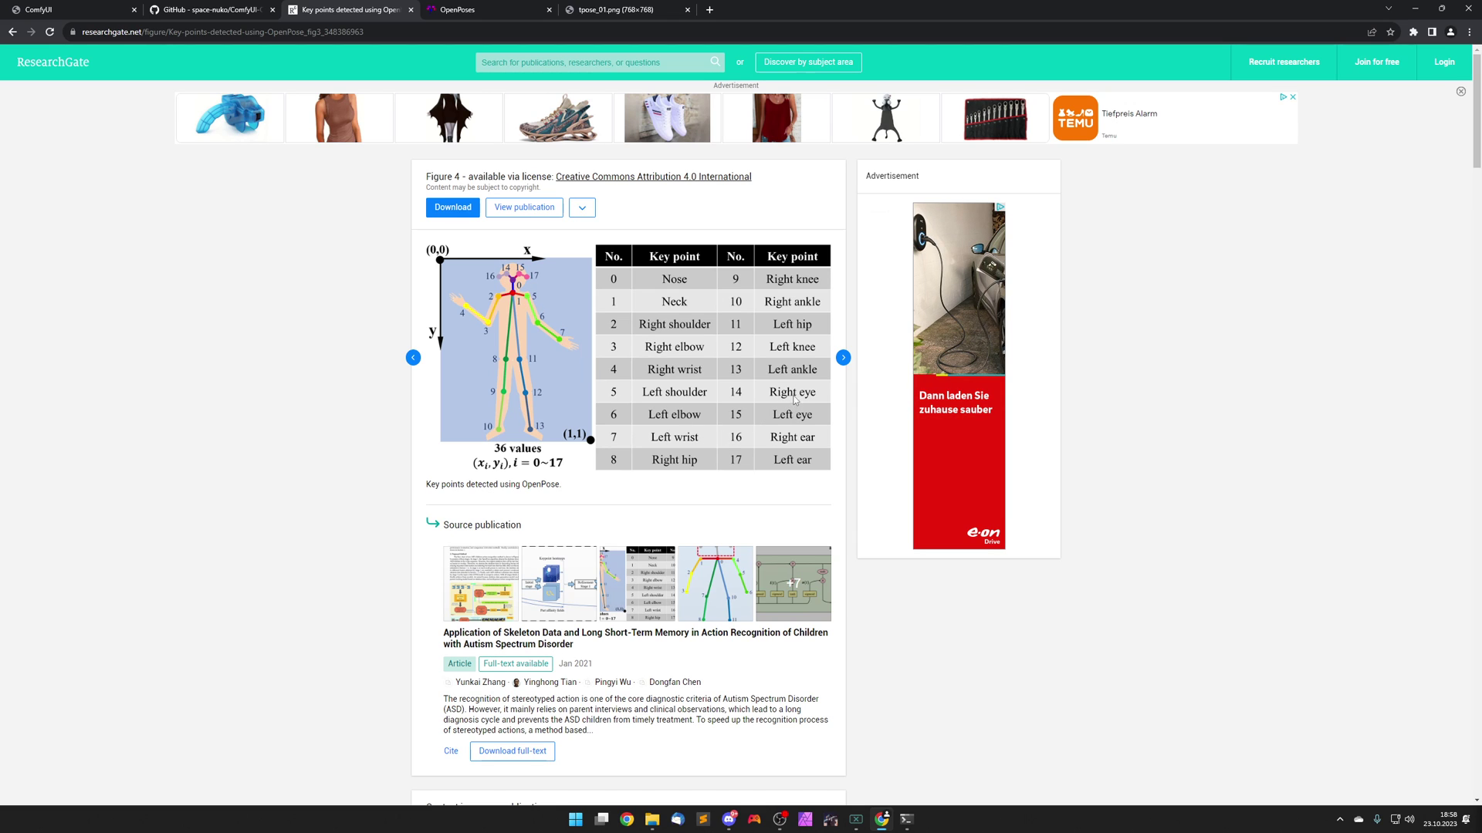
{"action": "left_click", "coordinate": [90, 14]}
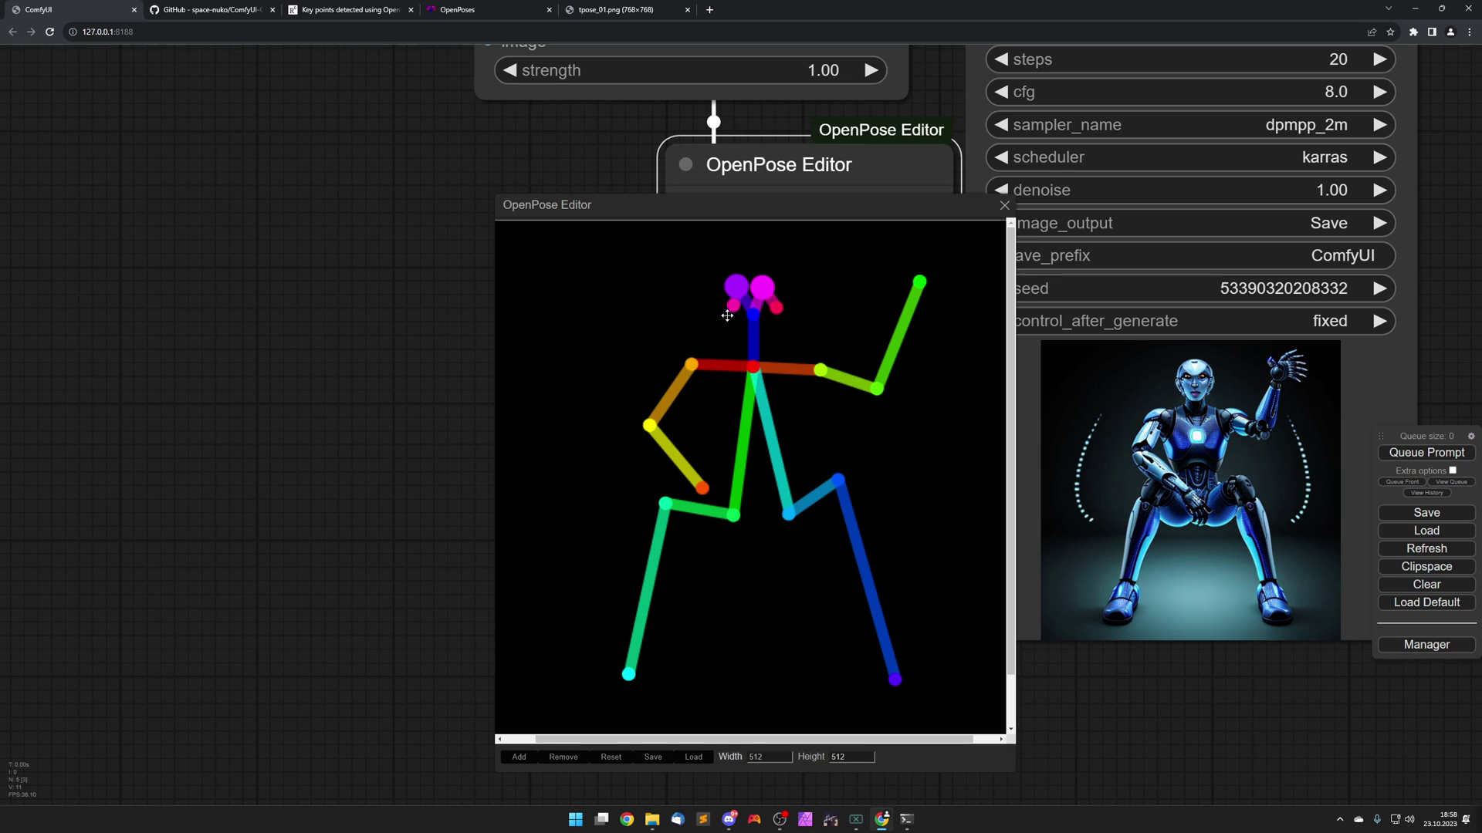
{"action": "mouse_move", "coordinate": [765, 290]}
{"action": "left_mouse_down"}
{"action": "mouse_move", "coordinate": [755, 304]}
{"action": "mouse_move", "coordinate": [775, 304]}
{"action": "left_mouse_up"}
{"action": "left_click", "coordinate": [1426, 453]}
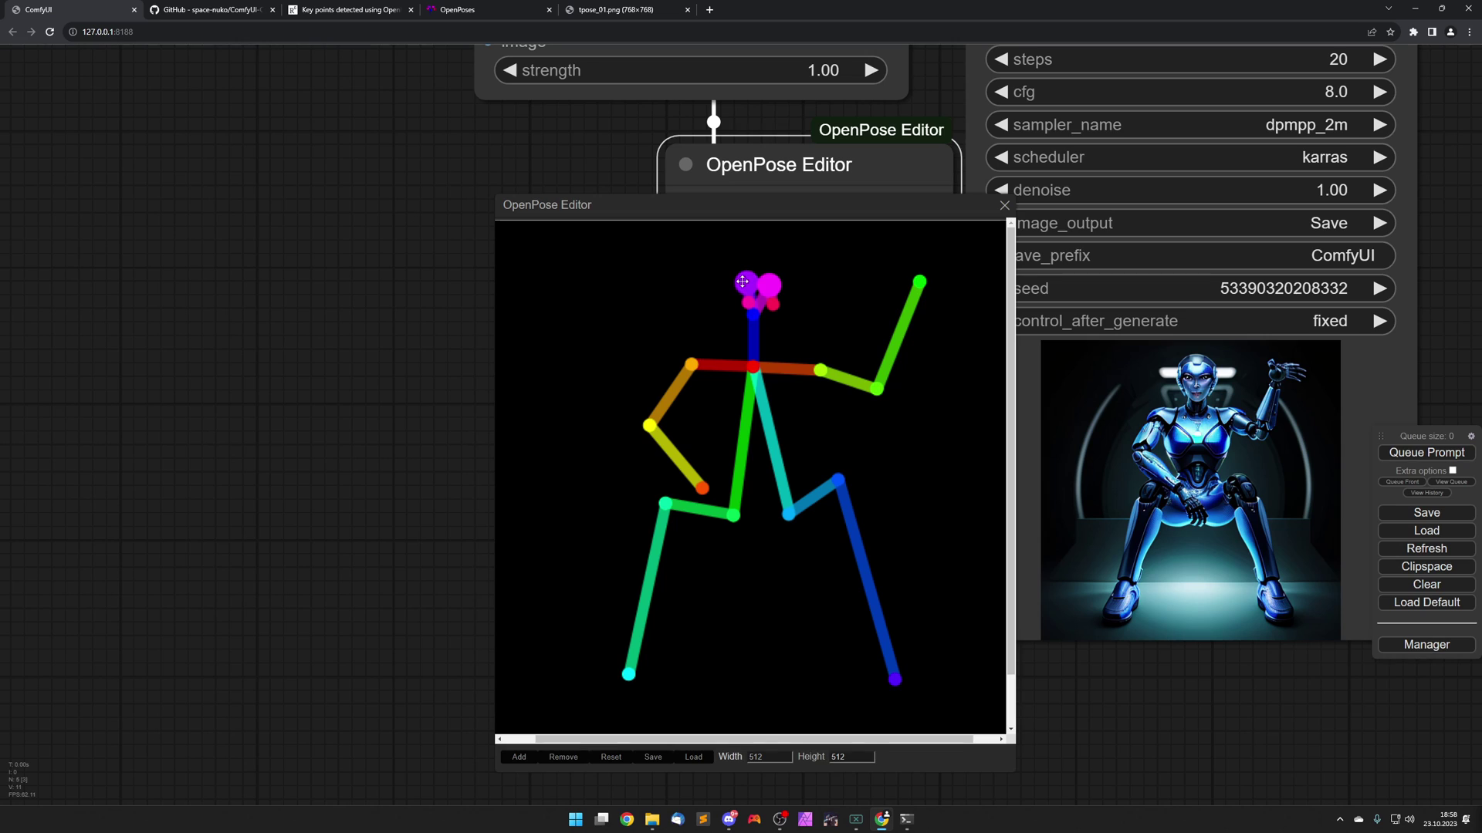
Turn the skeleton's head further by moving its eye and ear points, regenerating the image after the adjustments.
{"action": "left_click_drag", "start_coordinate": [755, 300], "coordinate": [765, 305]}
{"action": "mouse_move", "coordinate": [764, 306]}
{"action": "left_mouse_down"}
{"action": "mouse_move", "coordinate": [756, 287]}
{"action": "mouse_move", "coordinate": [781, 300]}
{"action": "left_mouse_up"}
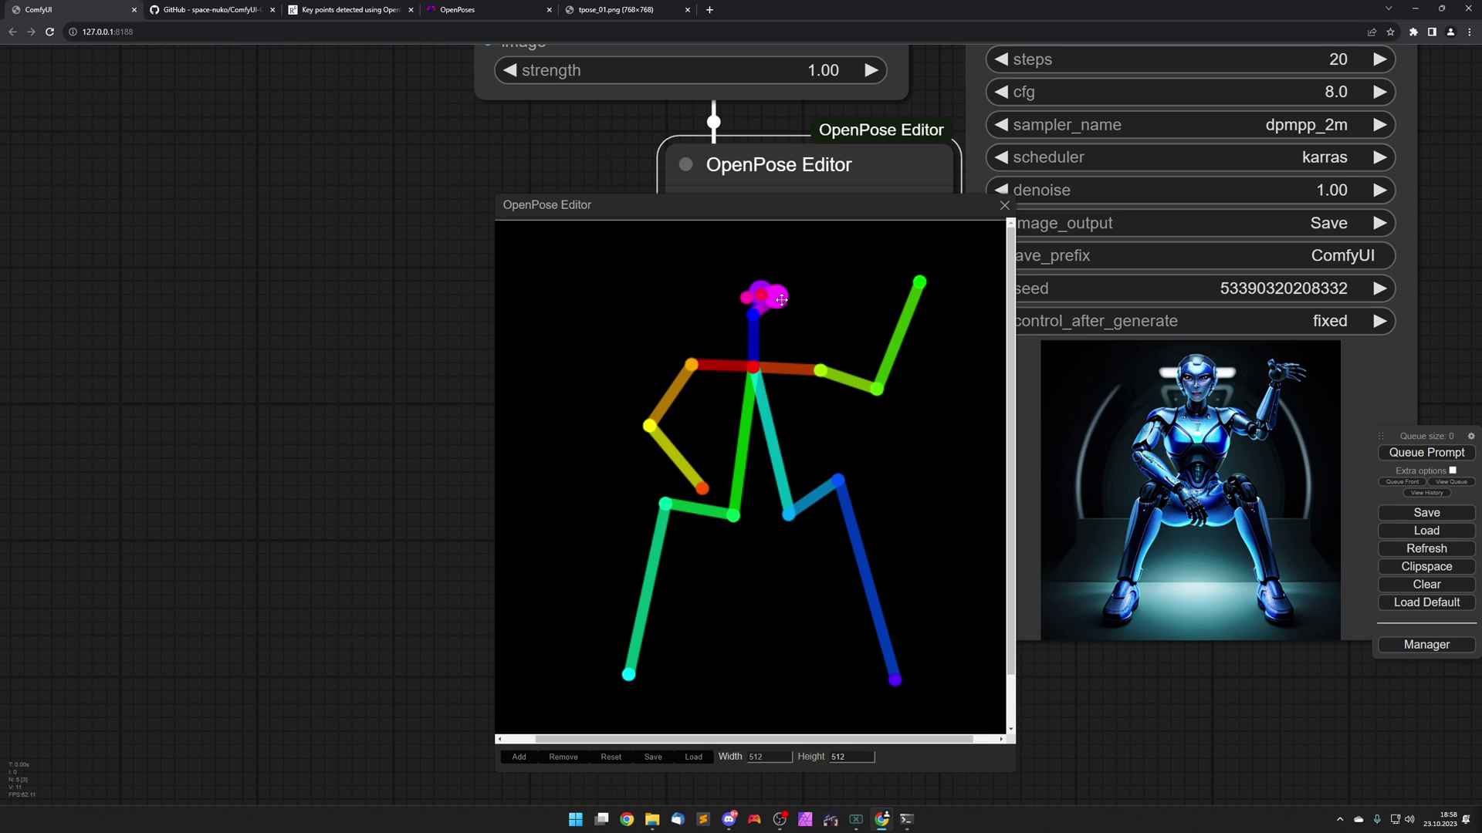
{"action": "left_click", "coordinate": [1403, 461]}
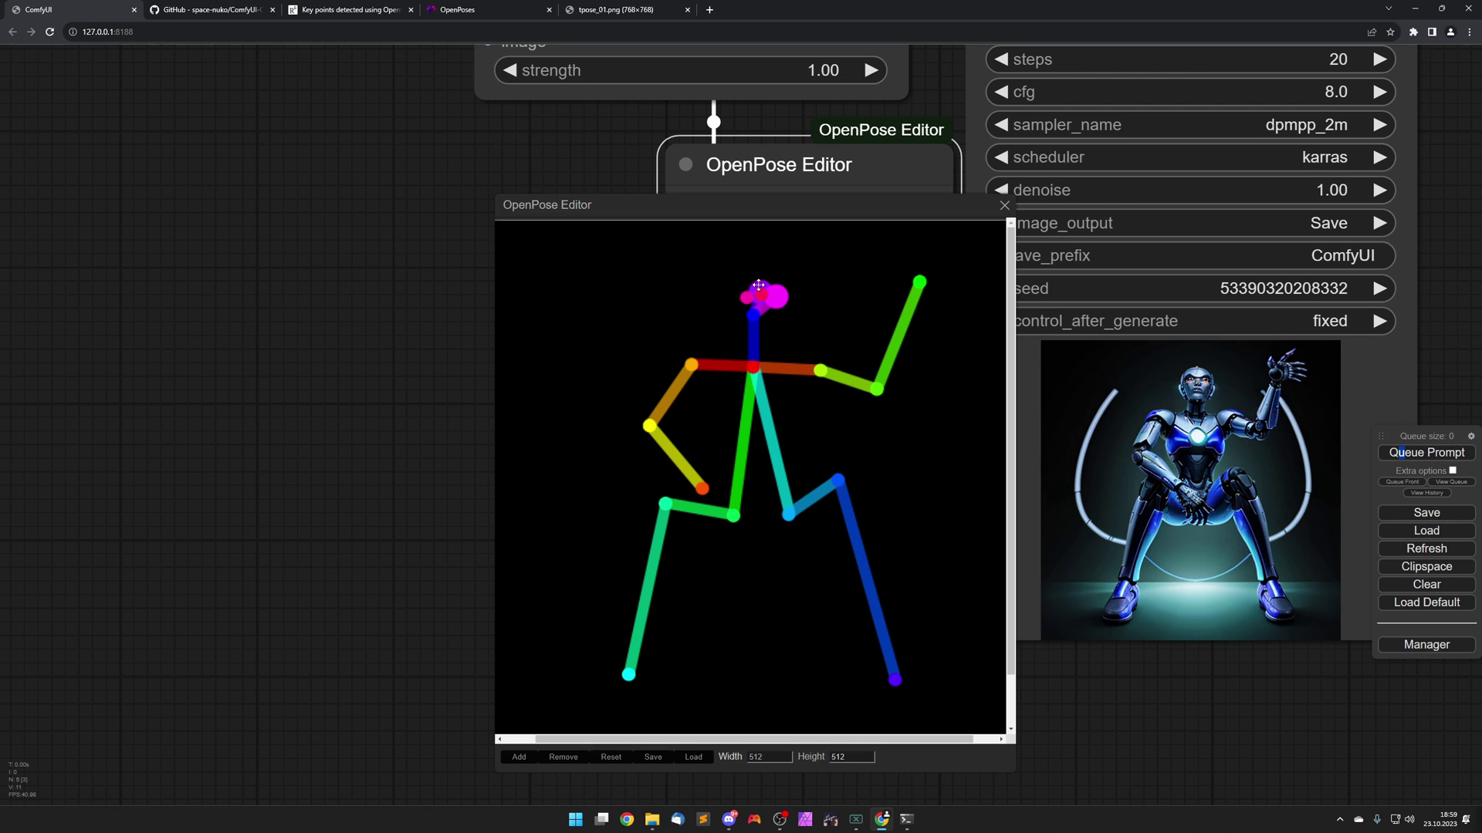
{"action": "left_click_drag", "start_coordinate": [759, 286], "coordinate": [753, 281]}
{"action": "left_click", "coordinate": [1408, 448]}
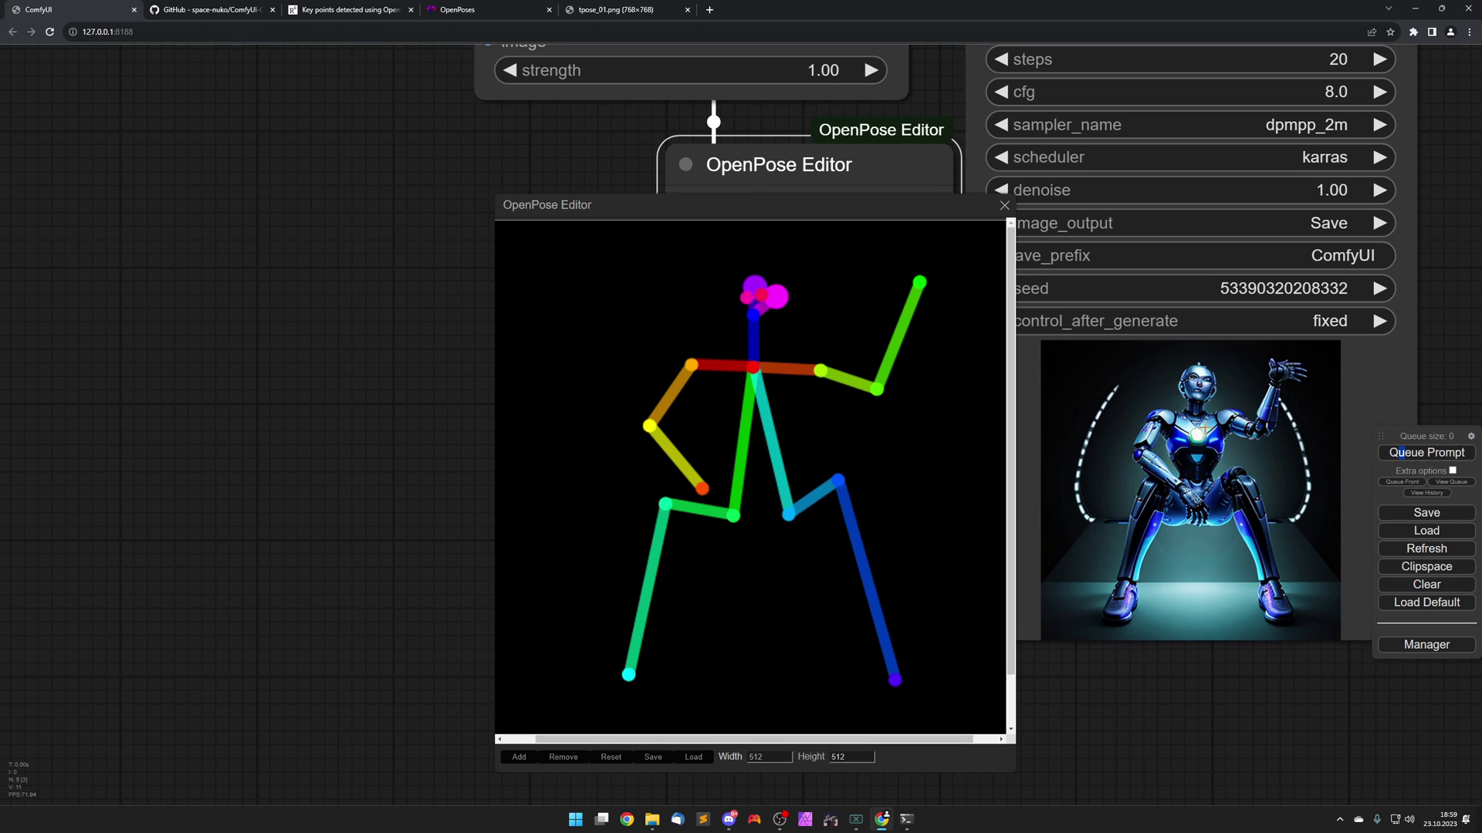
{"action": "left_click", "coordinate": [1377, 290]}
{"action": "left_click", "coordinate": [1407, 454]}
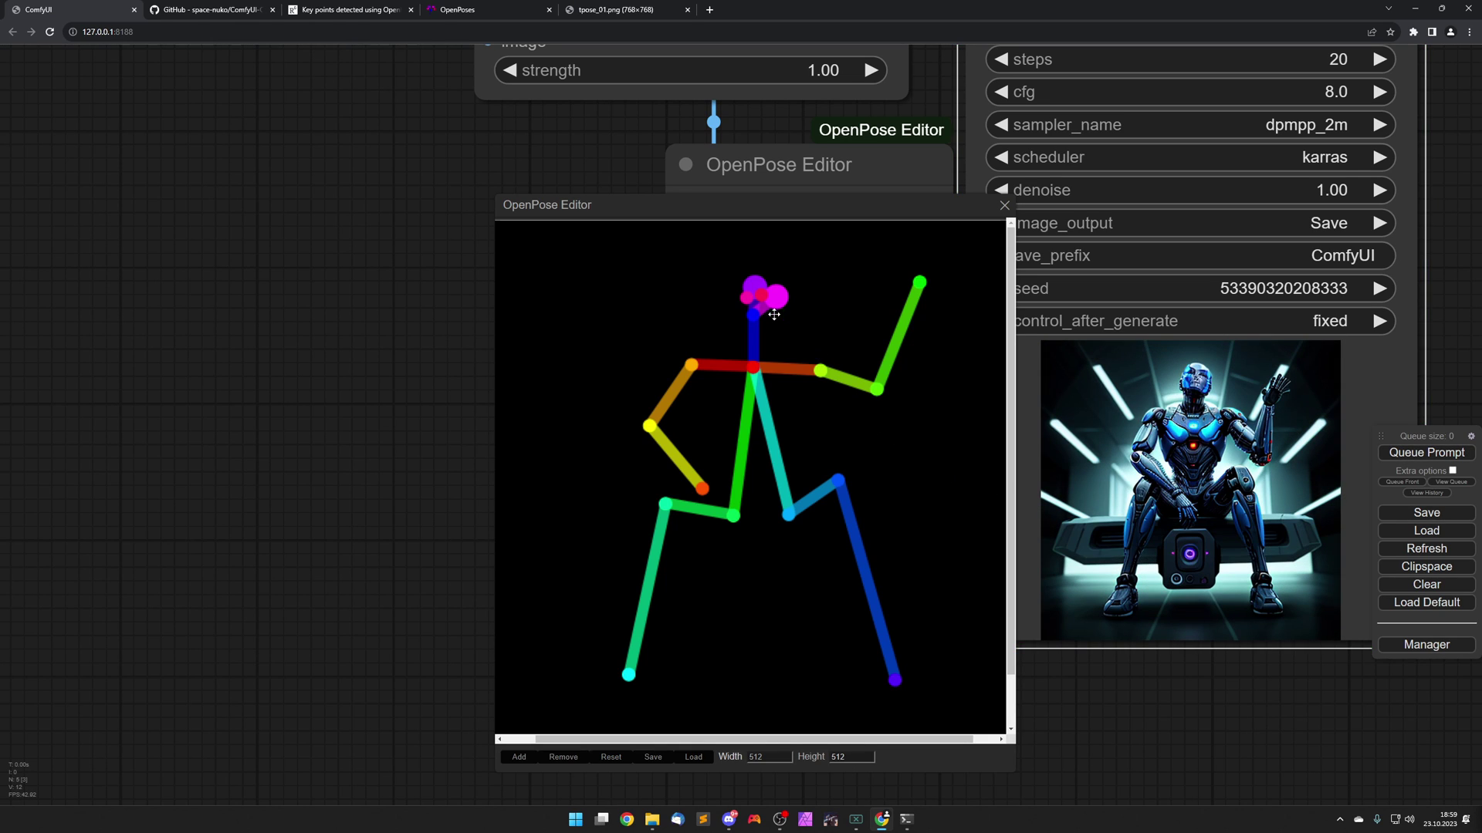
{"action": "mouse_move", "coordinate": [755, 284]}
{"action": "left_mouse_down"}
{"action": "mouse_move", "coordinate": [717, 260]}
{"action": "mouse_move", "coordinate": [675, 305]}
{"action": "mouse_move", "coordinate": [722, 276]}
{"action": "mouse_move", "coordinate": [741, 293]}
{"action": "mouse_move", "coordinate": [717, 301]}
{"action": "mouse_move", "coordinate": [771, 307]}
{"action": "mouse_move", "coordinate": [774, 326]}
{"action": "mouse_move", "coordinate": [737, 299]}
{"action": "left_mouse_up"}
{"action": "left_click", "coordinate": [1402, 454]}
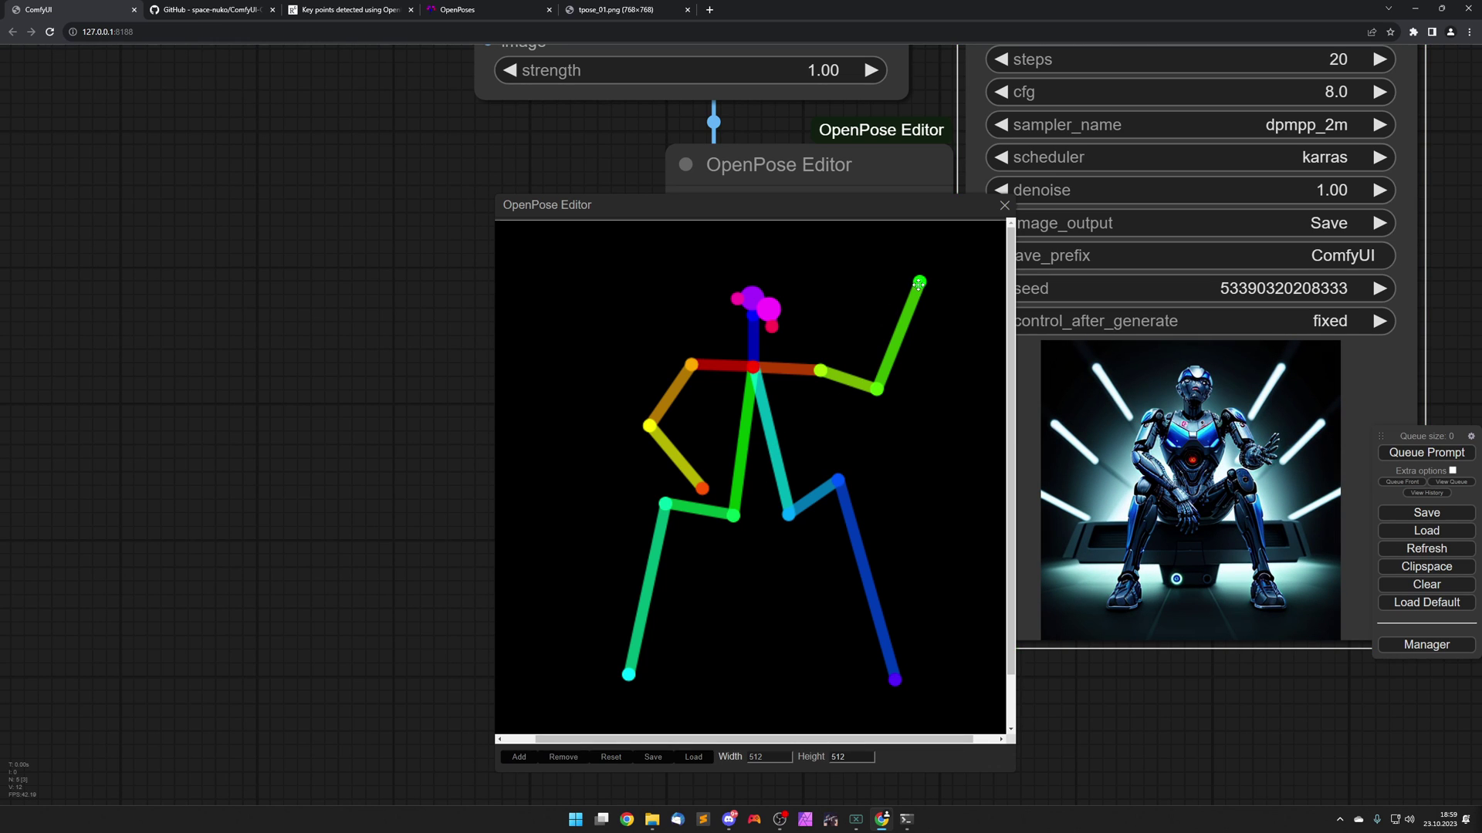
{"action": "left_click_drag", "start_coordinate": [919, 284], "coordinate": [847, 478]}
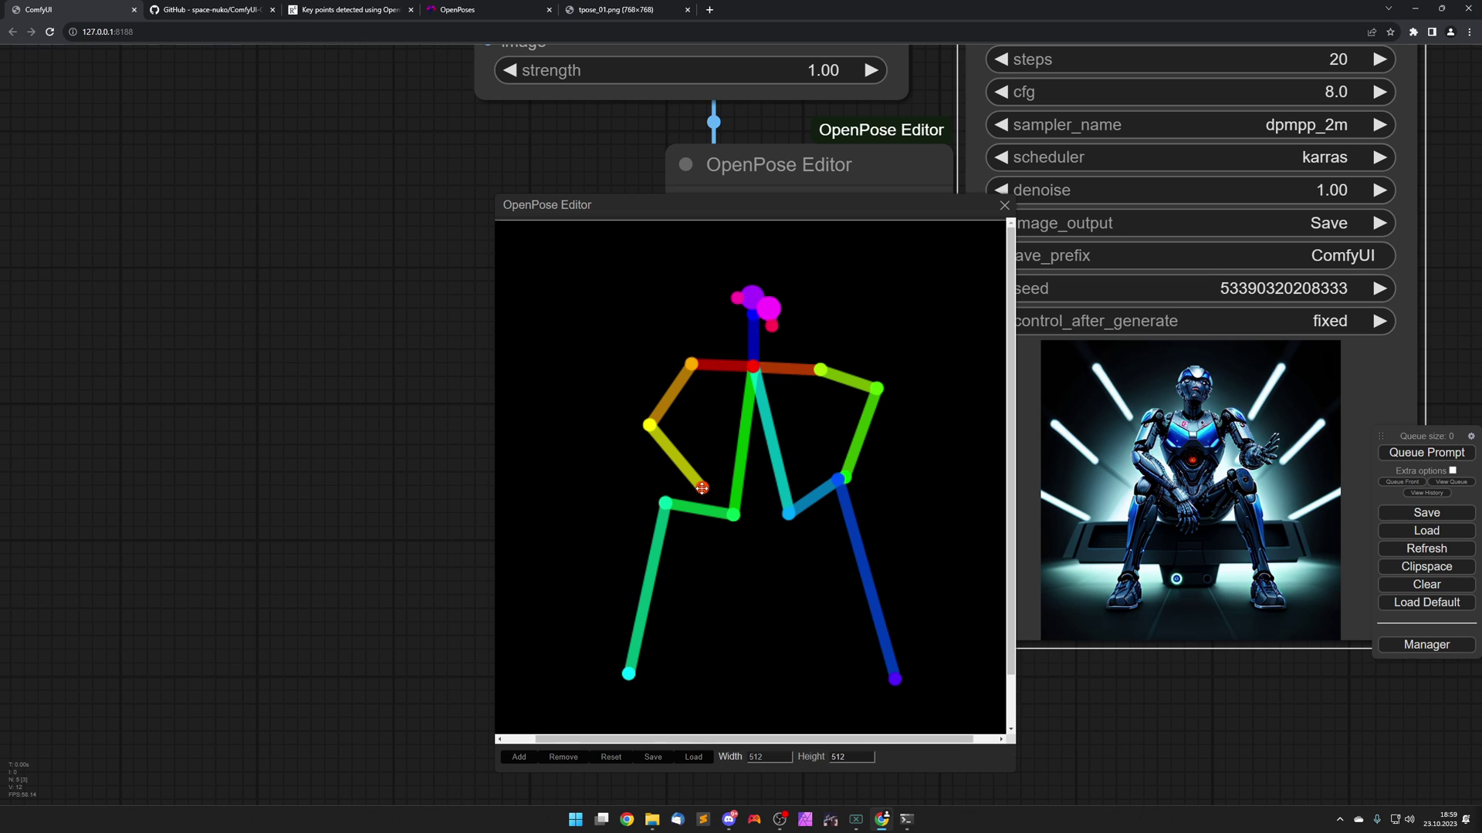
{"action": "left_click_drag", "start_coordinate": [702, 488], "coordinate": [668, 494]}
{"action": "left_click", "coordinate": [1426, 452]}
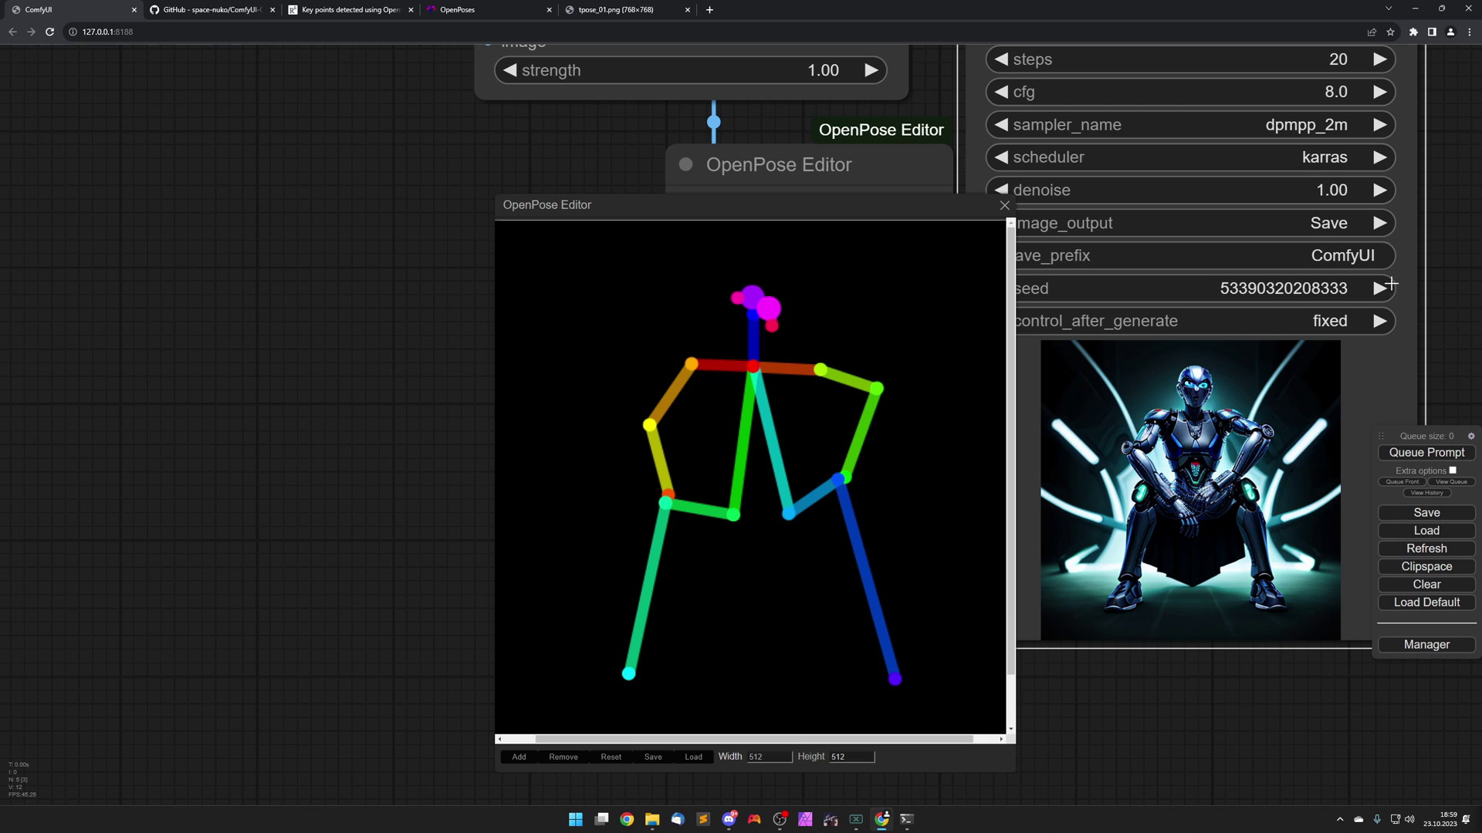
{"action": "left_click", "coordinate": [1382, 288]}
{"action": "left_click", "coordinate": [1426, 452]}
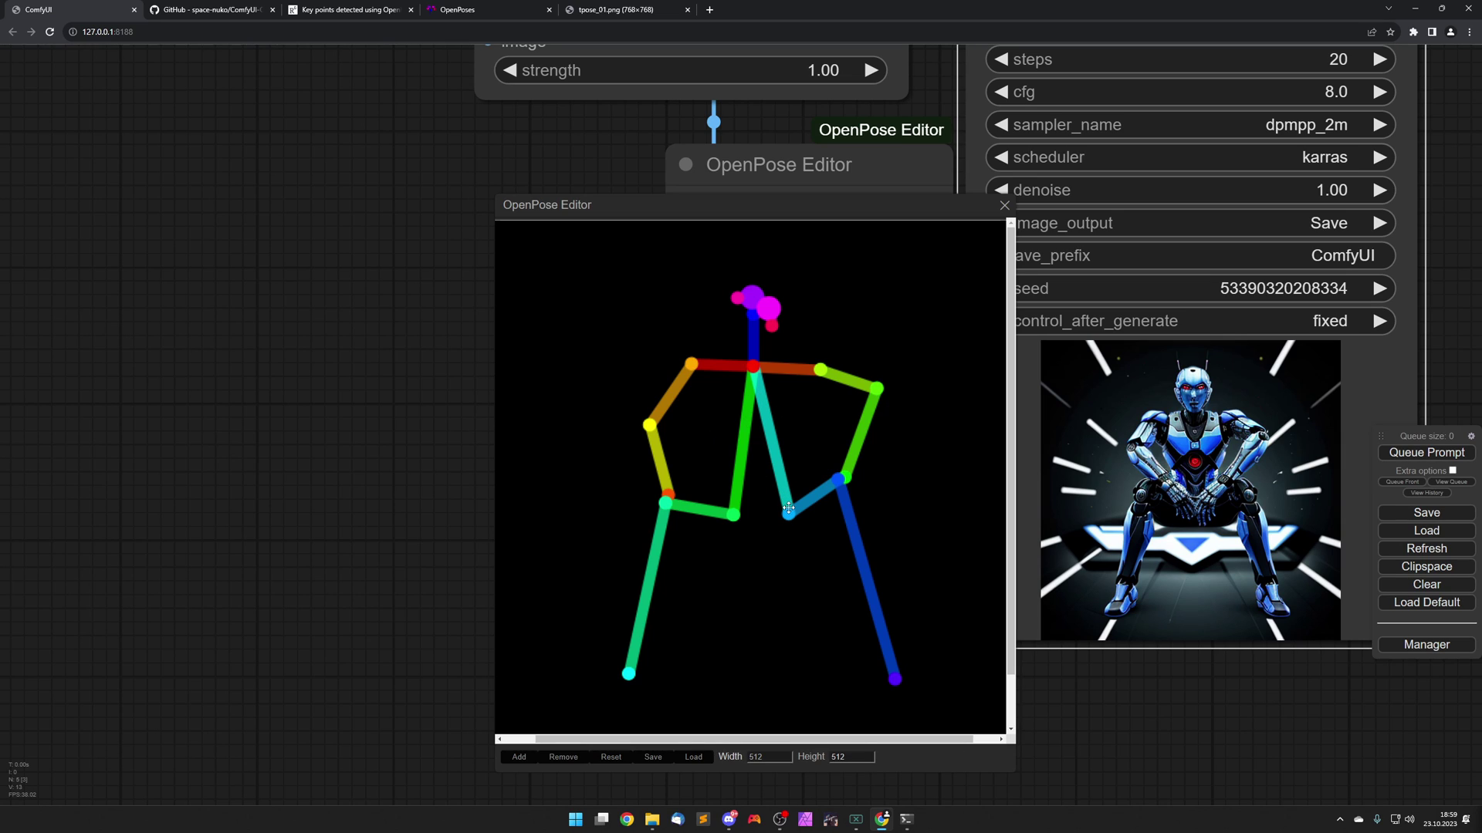
Raise the skeleton's hips and knees and spread both ankles outward beyond the canvas edges into a wide-legged pose.
{"action": "left_click_drag", "start_coordinate": [788, 512], "coordinate": [771, 447]}
{"action": "left_click_drag", "start_coordinate": [733, 513], "coordinate": [735, 445]}
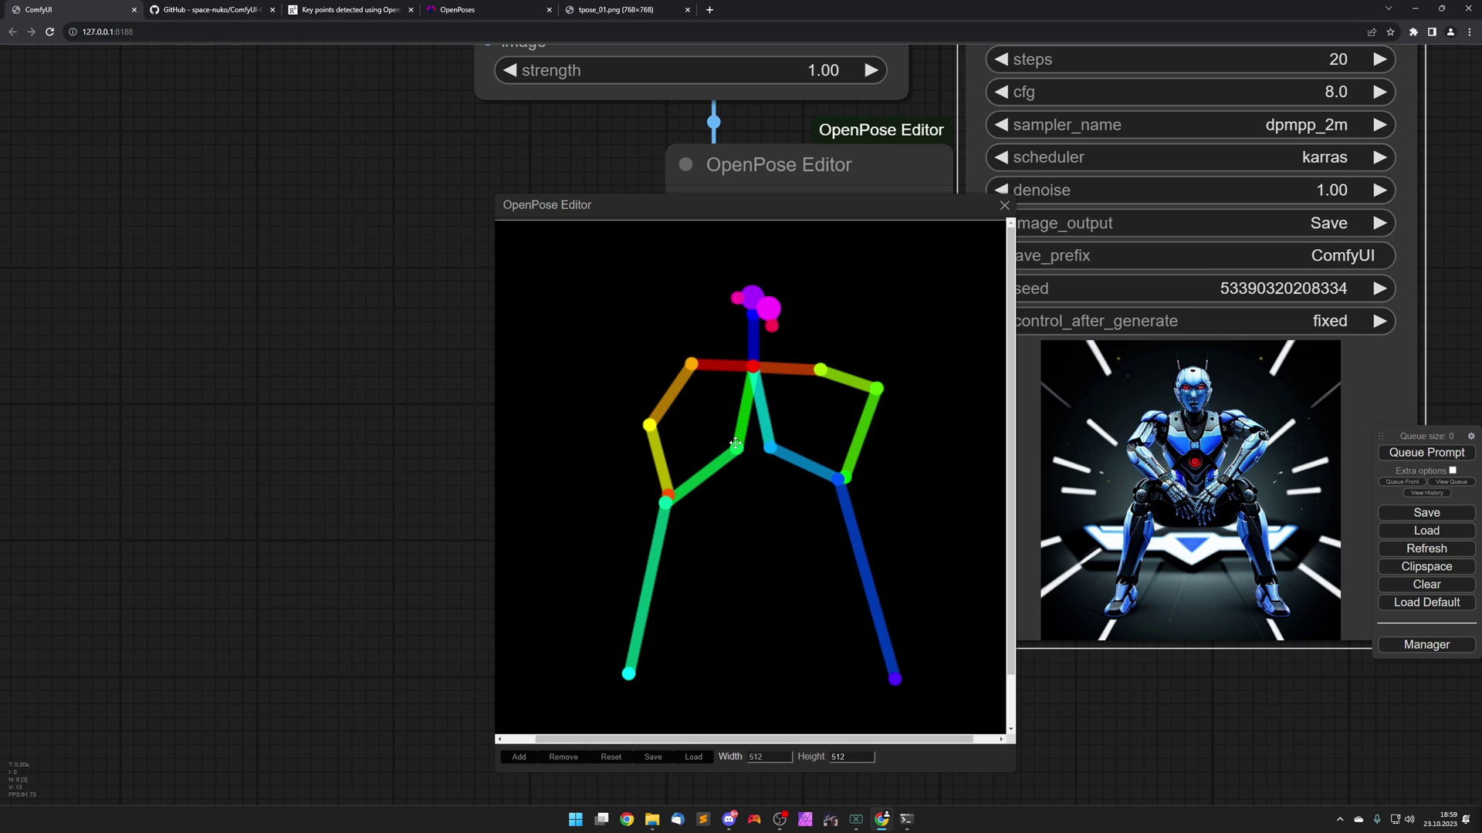
{"action": "left_click_drag", "start_coordinate": [669, 504], "coordinate": [678, 415]}
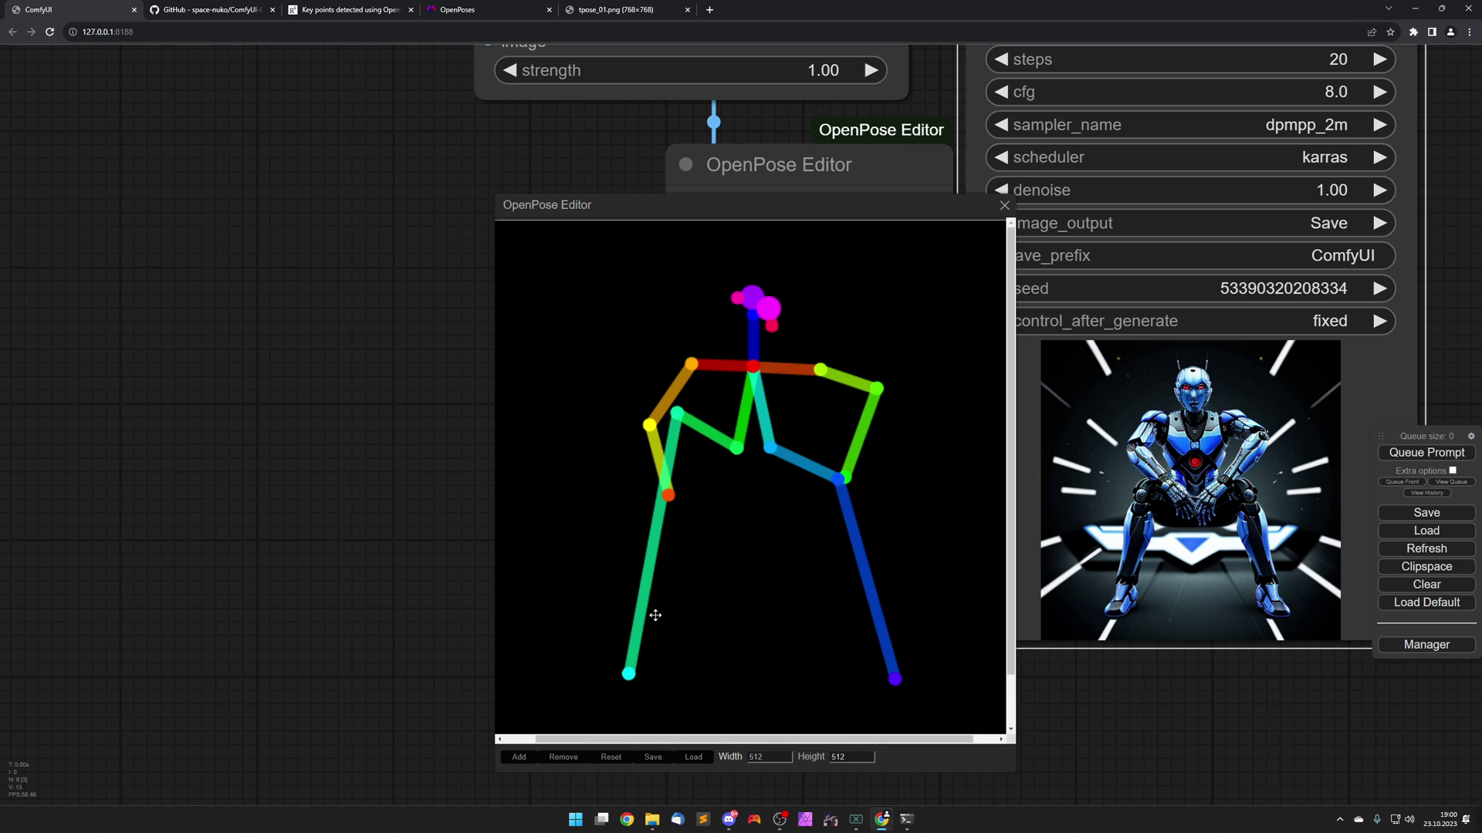
{"action": "left_click_drag", "start_coordinate": [631, 671], "coordinate": [521, 622]}
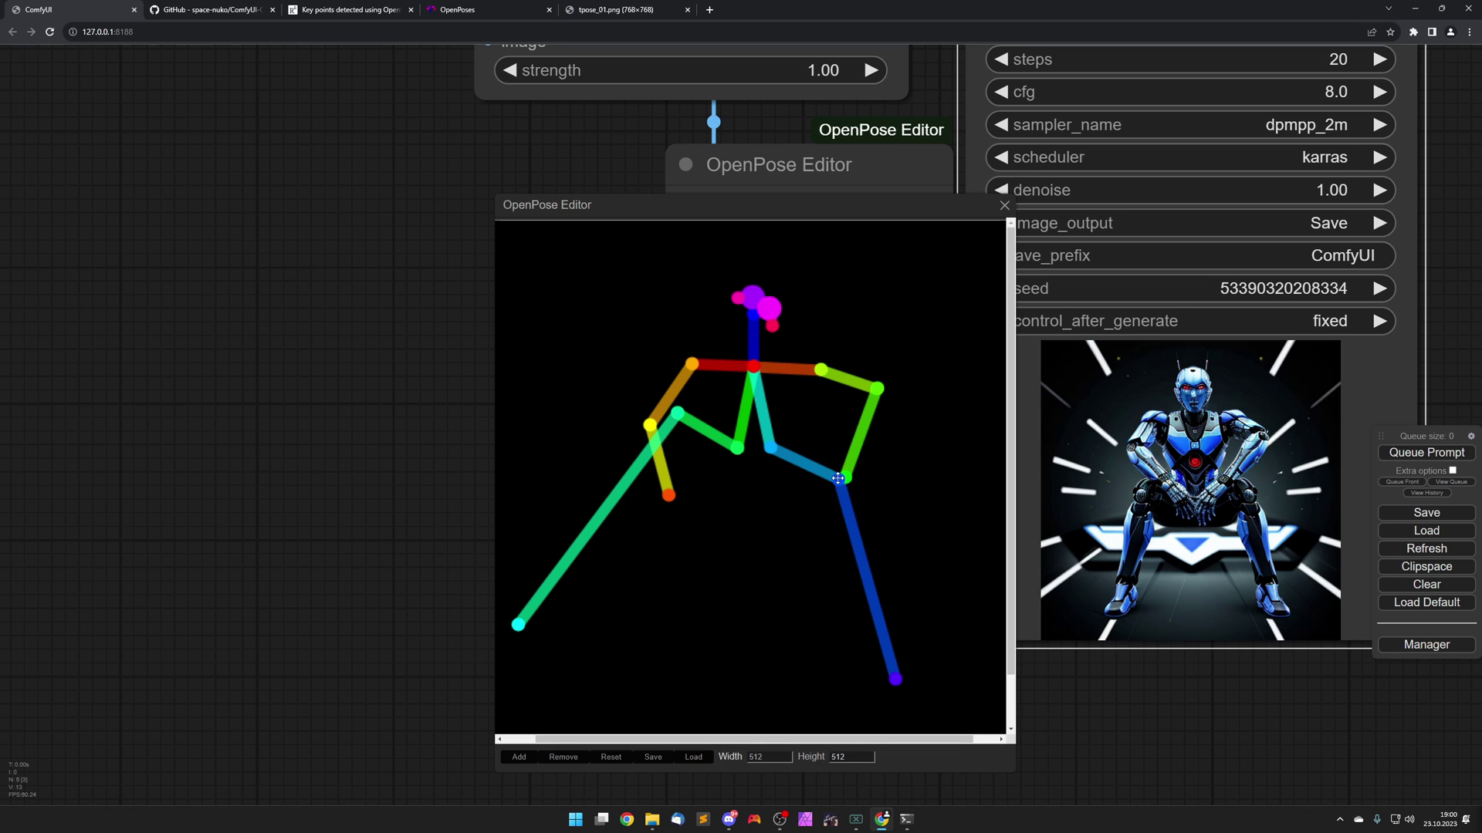
{"action": "left_click_drag", "start_coordinate": [838, 479], "coordinate": [832, 420]}
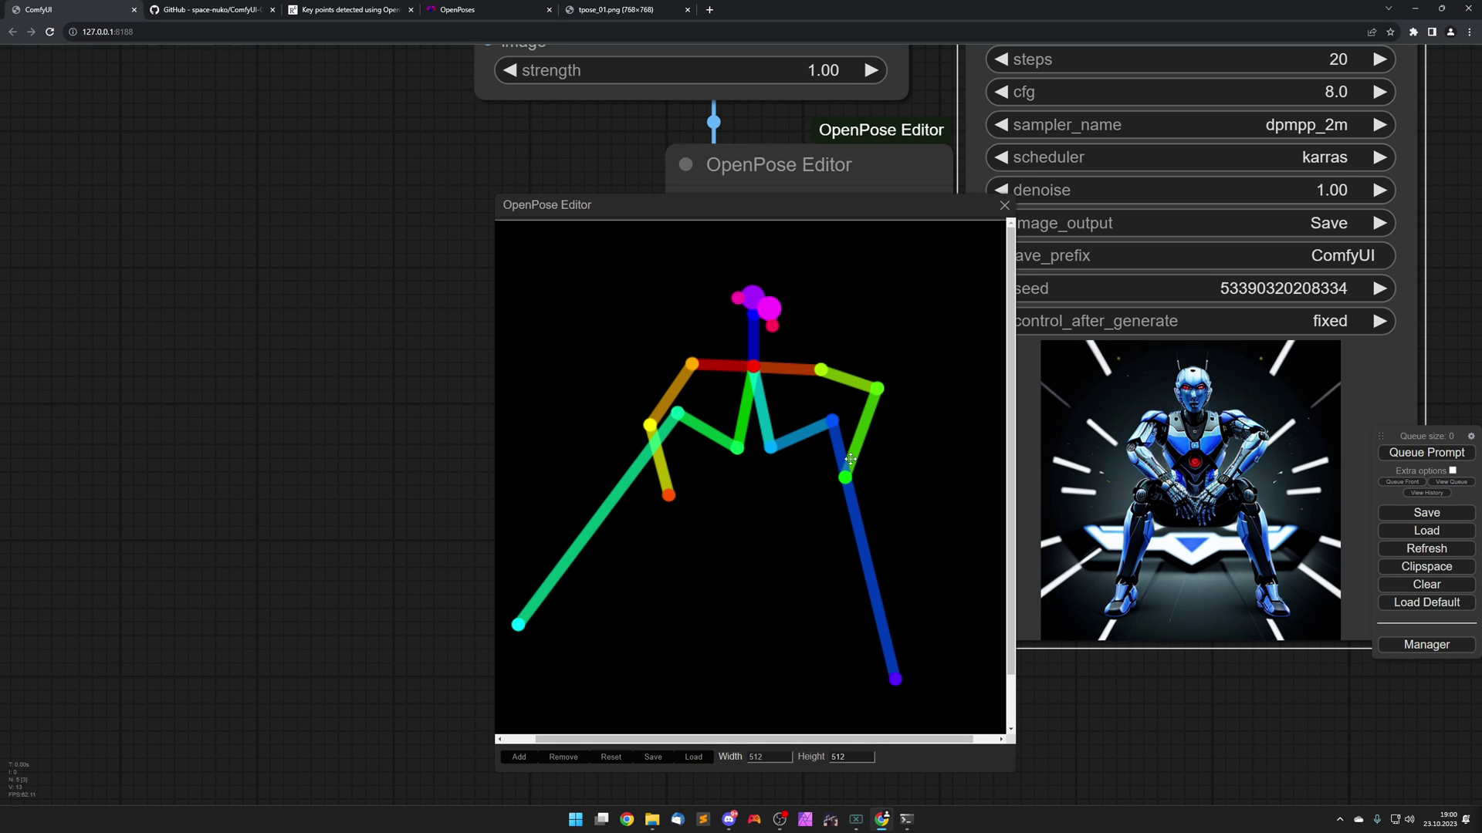
{"action": "left_click_drag", "start_coordinate": [893, 678], "coordinate": [1022, 656]}
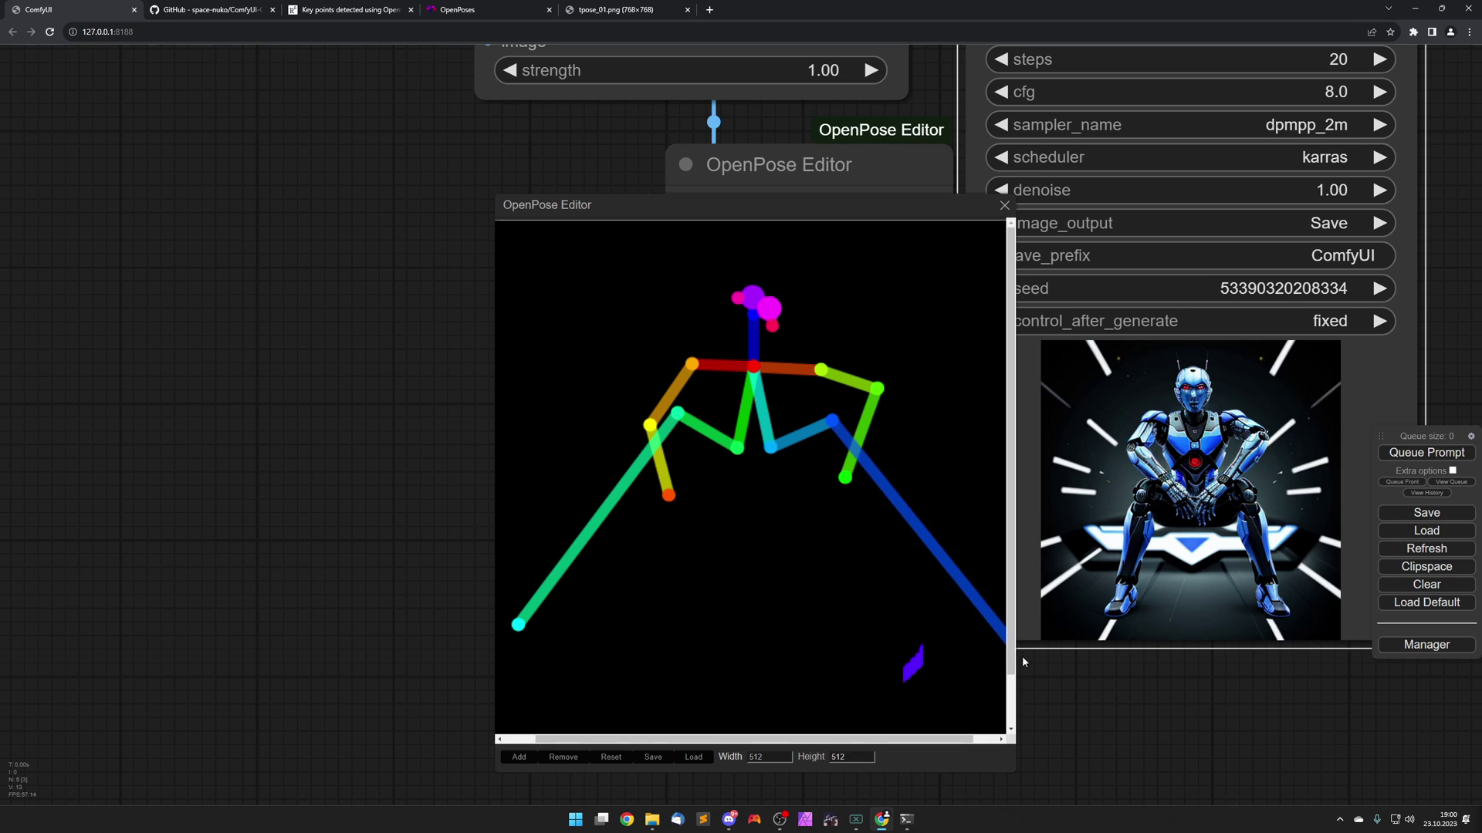
{"action": "left_click_drag", "start_coordinate": [519, 625], "coordinate": [450, 691]}
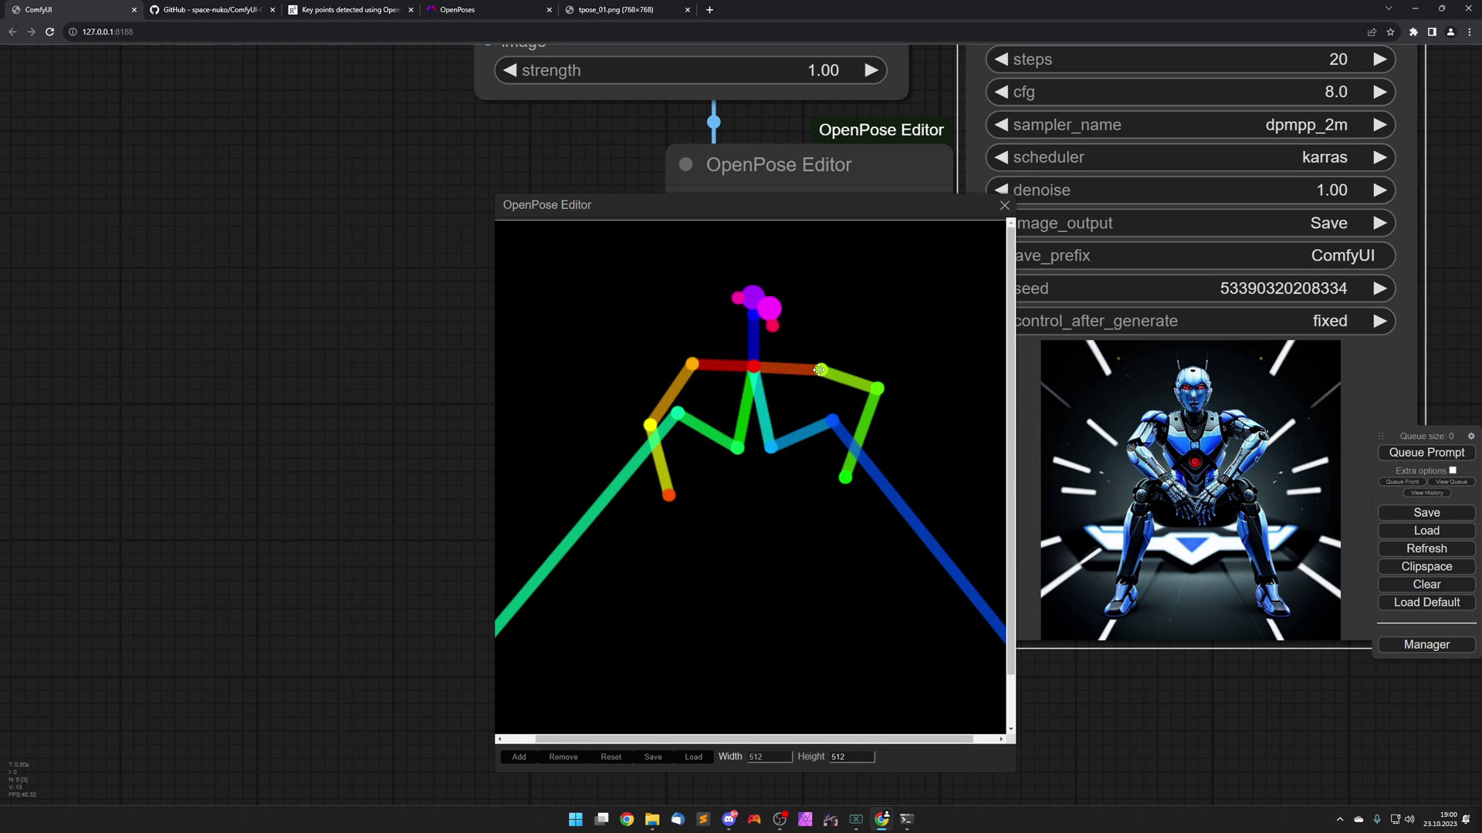
Narrow the skeleton's shoulders, pull both elbows inward, raise the right wrist to a waving position and shorten the left forearm.
{"action": "left_click_drag", "start_coordinate": [819, 370], "coordinate": [780, 366]}
{"action": "left_click_drag", "start_coordinate": [649, 427], "coordinate": [693, 379]}
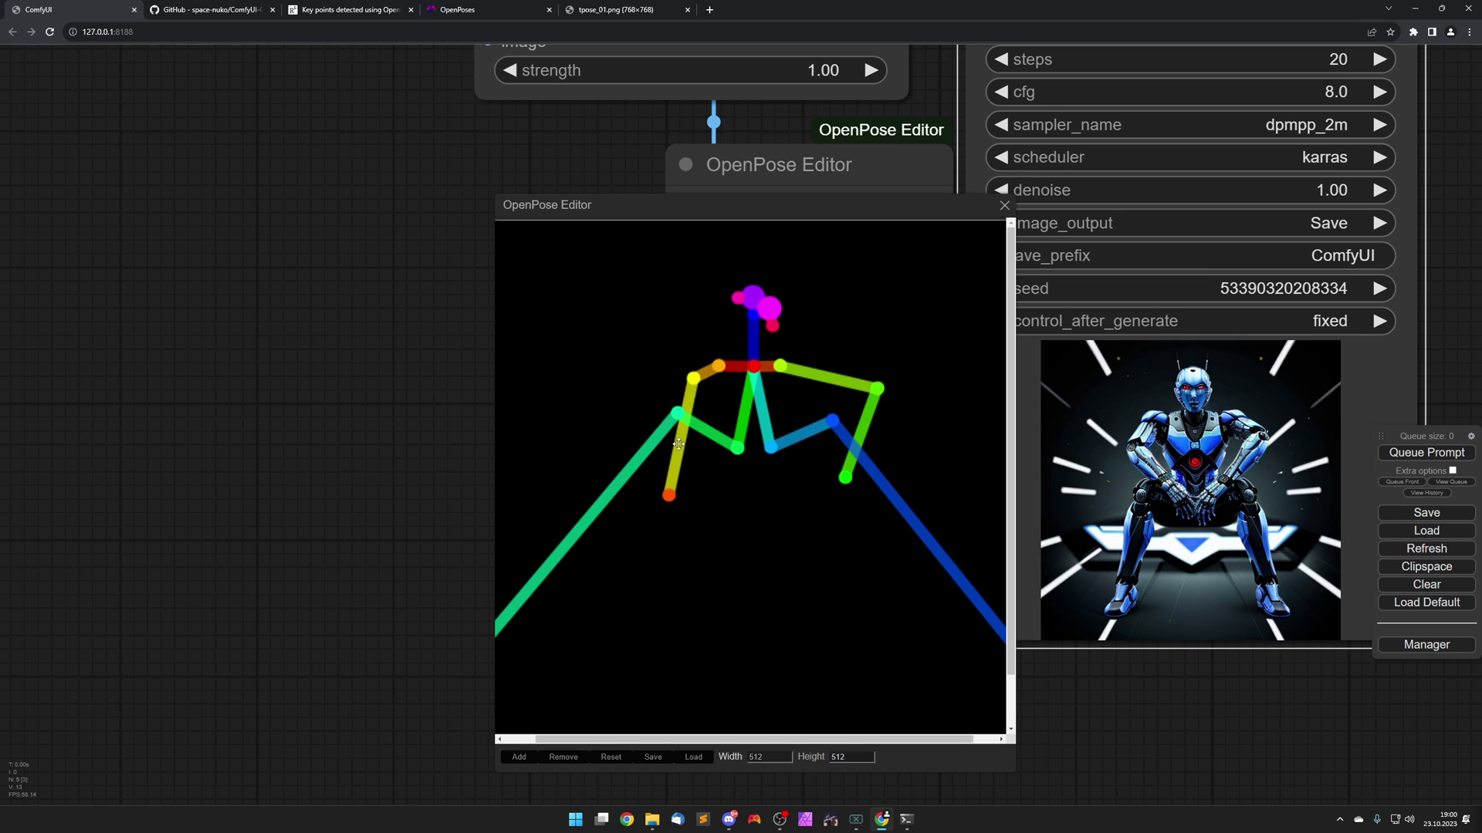
{"action": "left_click_drag", "start_coordinate": [668, 495], "coordinate": [637, 333]}
{"action": "left_click_drag", "start_coordinate": [880, 388], "coordinate": [813, 374]}
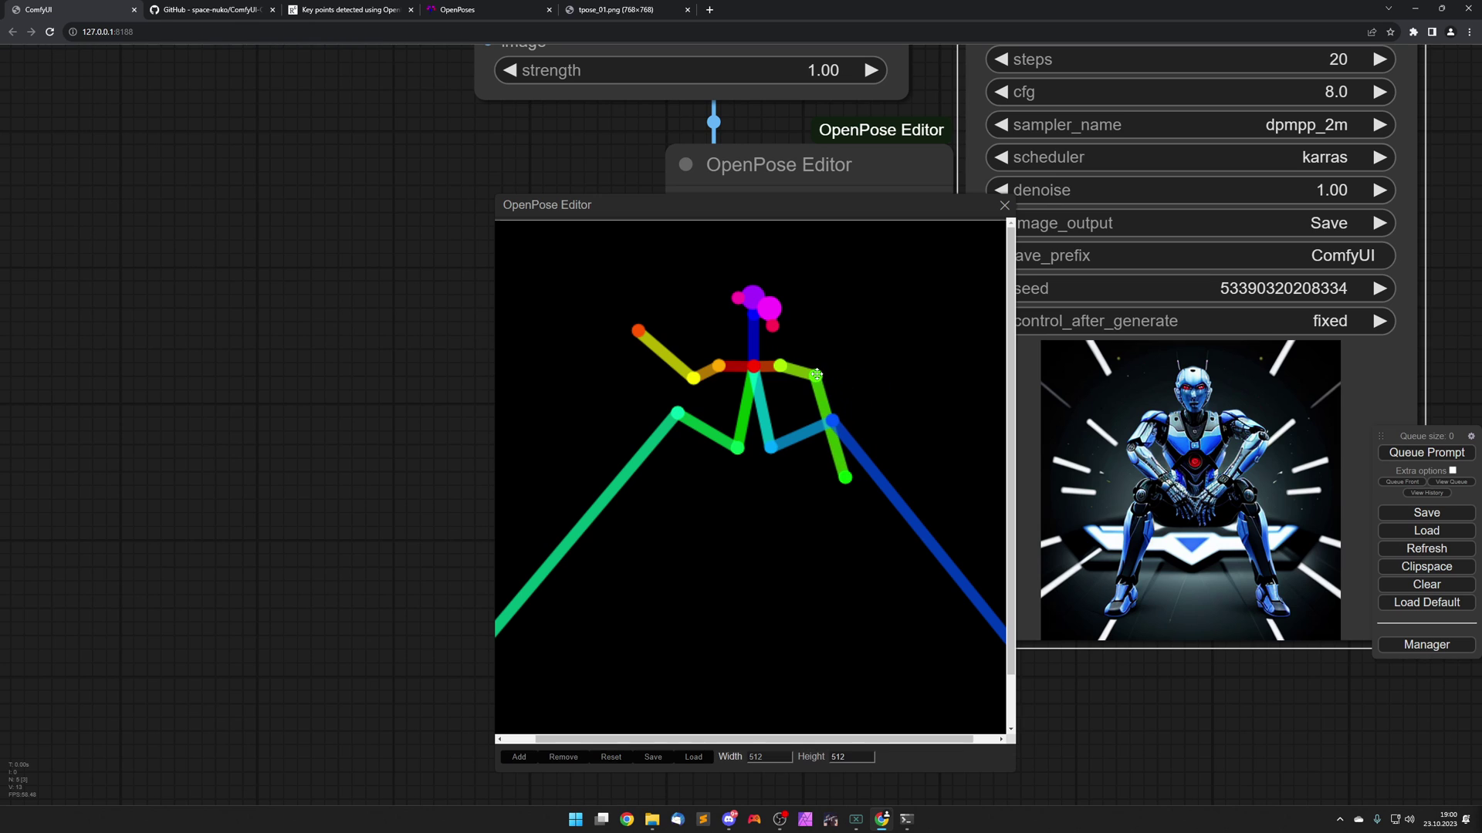
{"action": "left_click_drag", "start_coordinate": [845, 478], "coordinate": [827, 410]}
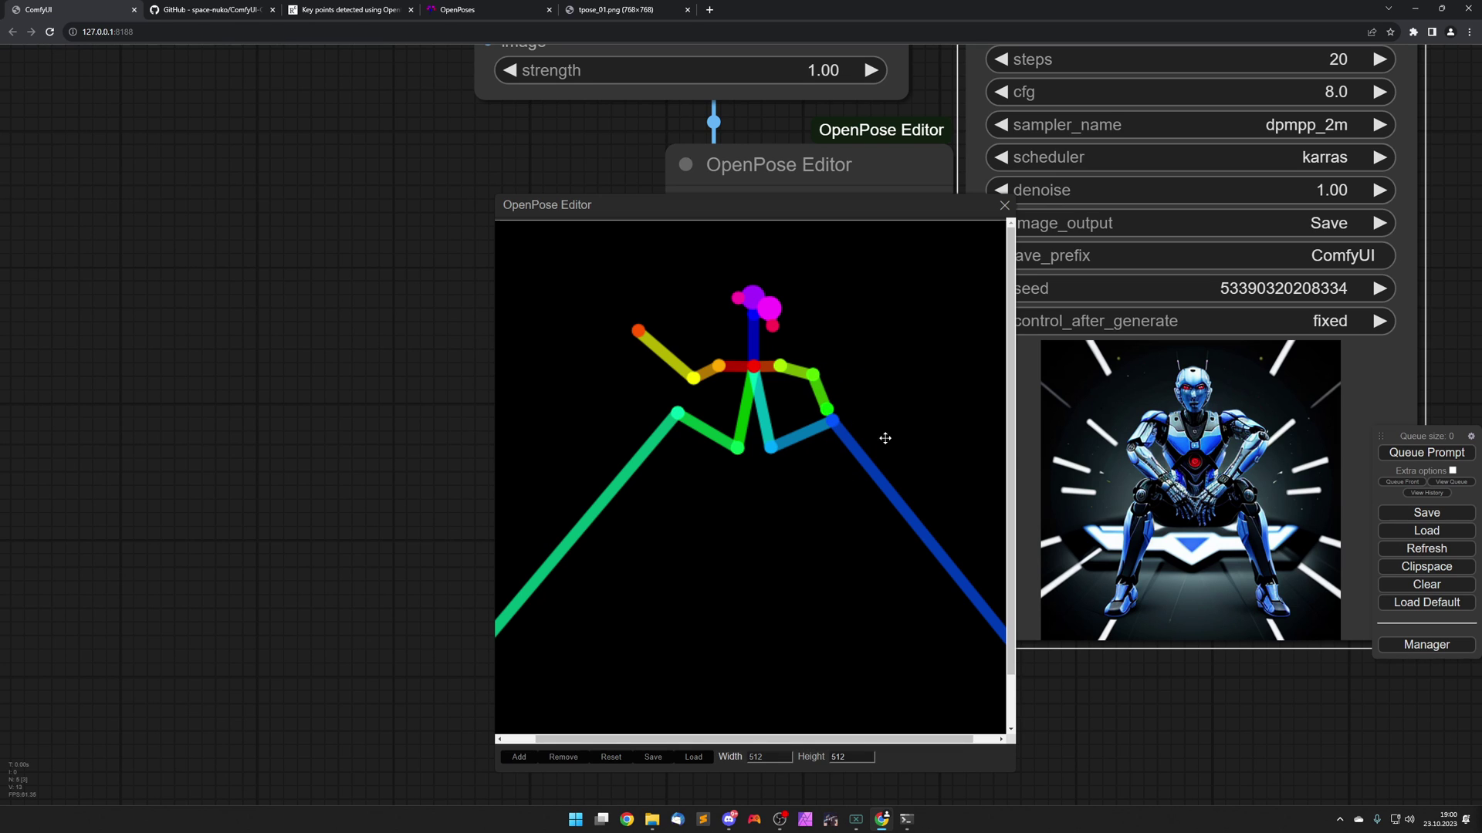
{"action": "left_click", "coordinate": [1427, 453]}
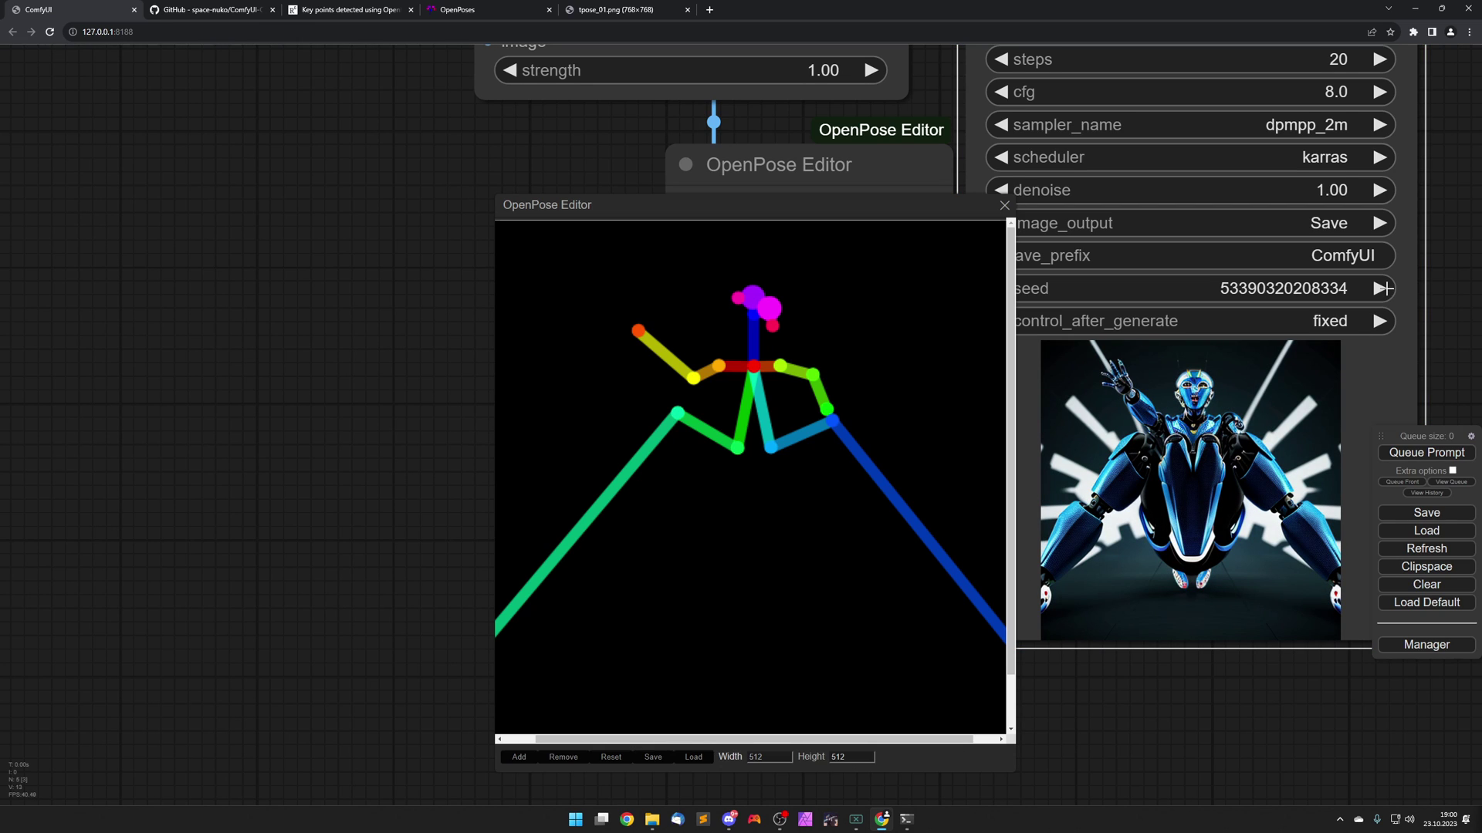
{"action": "left_click", "coordinate": [1382, 288]}
{"action": "left_click", "coordinate": [1426, 452]}
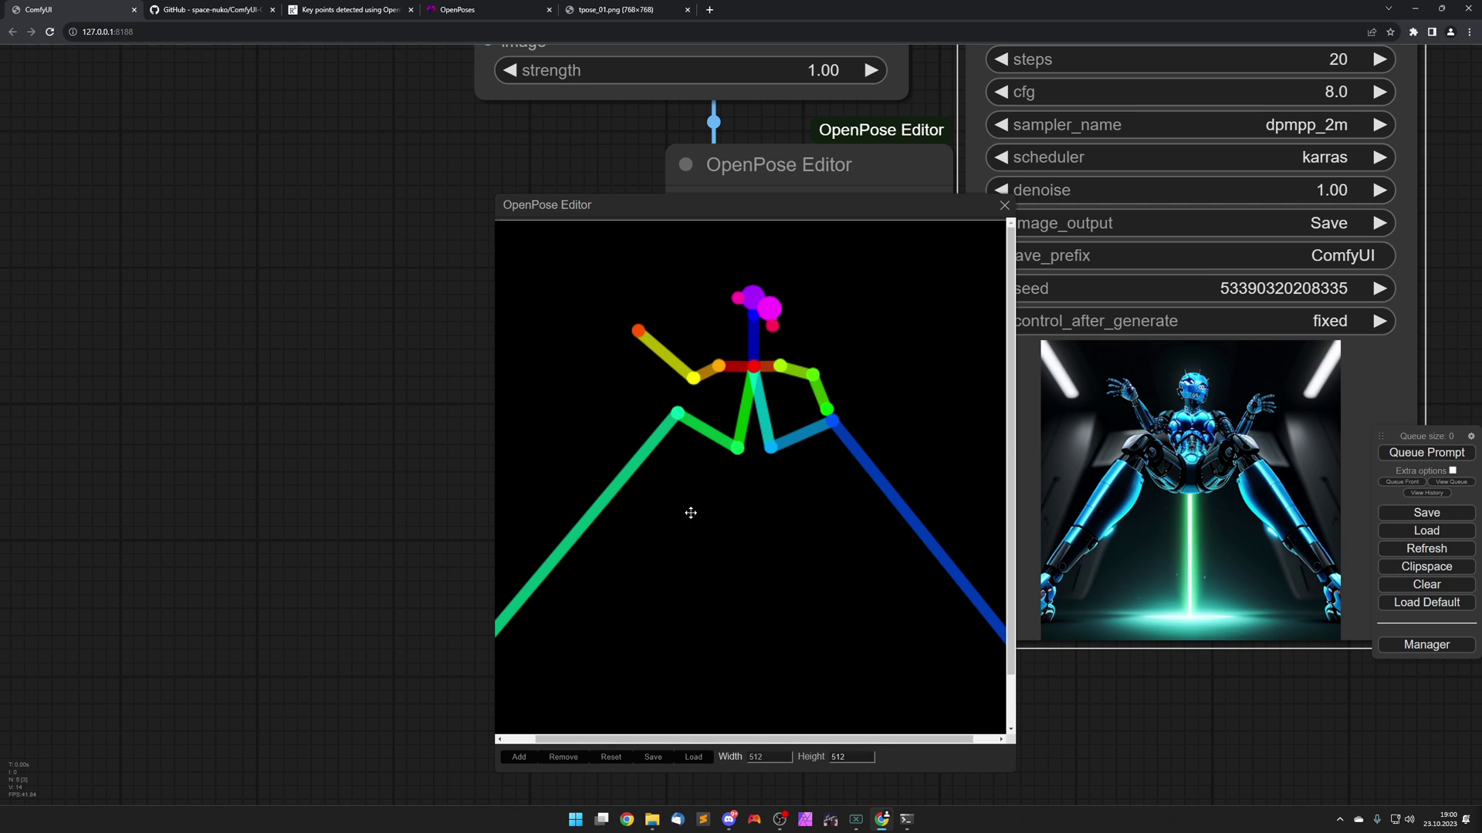
Move the whole wide-legged skeleton as one group and remove it from the pose canvas.
{"action": "mouse_move", "coordinate": [784, 554]}
{"action": "left_mouse_down"}
{"action": "mouse_move", "coordinate": [869, 543]}
{"action": "mouse_move", "coordinate": [786, 551]}
{"action": "left_mouse_up"}
{"action": "left_click_drag", "start_coordinate": [756, 741], "coordinate": [669, 743]}
{"action": "left_click", "coordinate": [783, 551]}
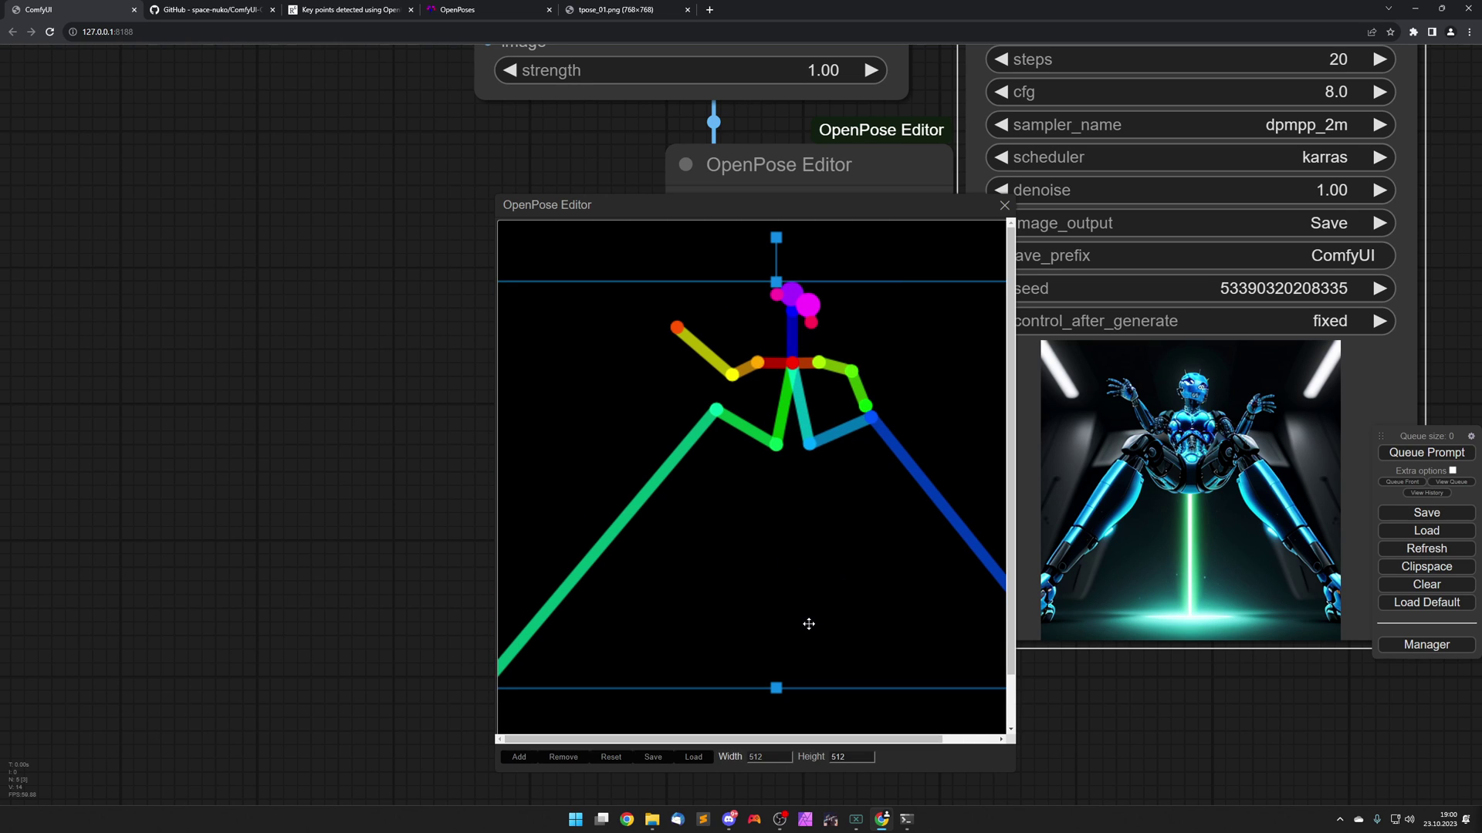
{"action": "left_click_drag", "start_coordinate": [853, 555], "coordinate": [889, 581]}
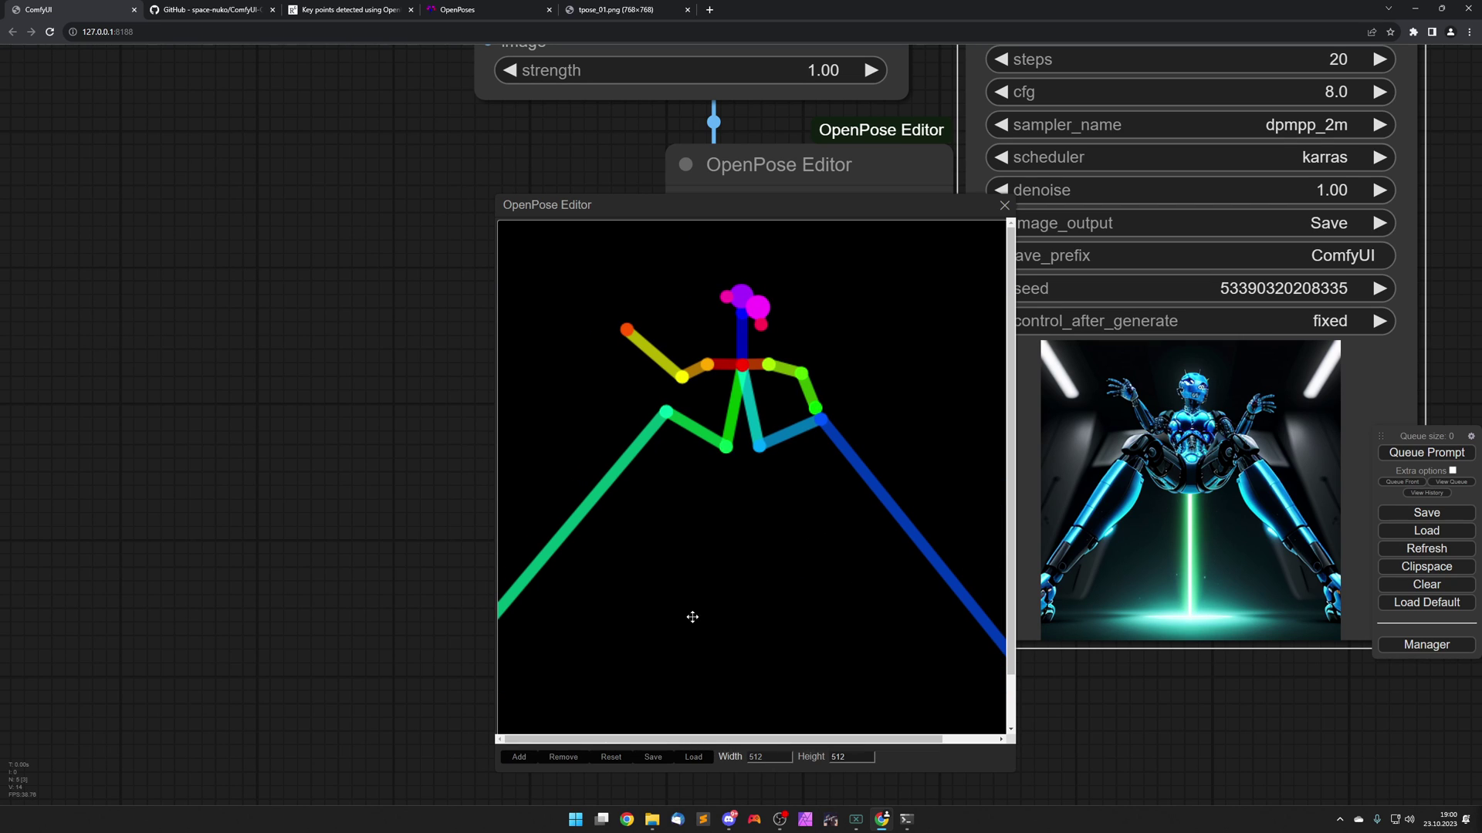
{"action": "left_click", "coordinate": [655, 672]}
{"action": "left_click", "coordinate": [562, 757]}
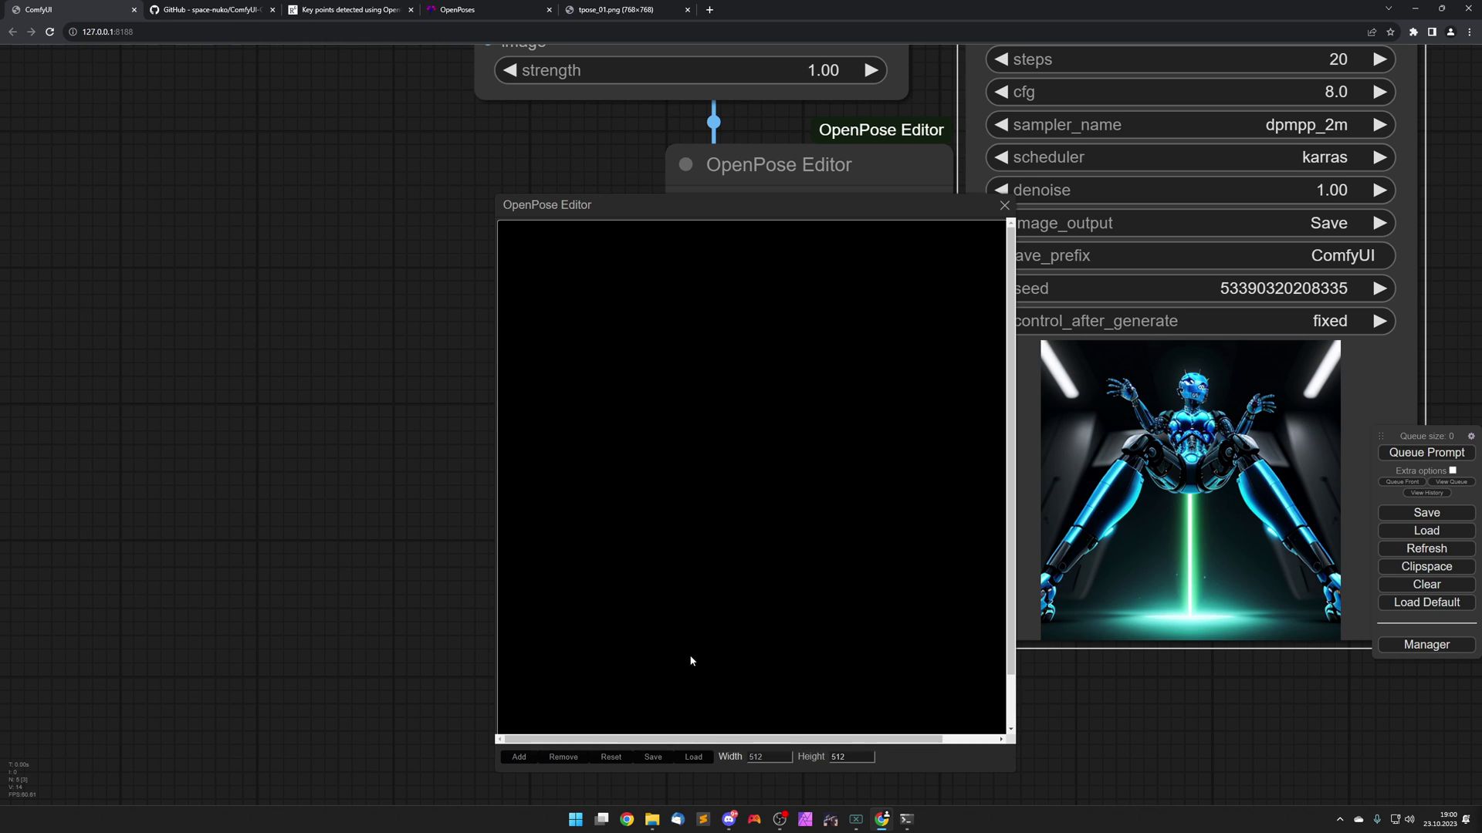
Add two default skeletons to the empty pose canvas and place them side by side.
{"action": "left_click", "coordinate": [517, 757]}
{"action": "left_click_drag", "start_coordinate": [776, 629], "coordinate": [638, 597]}
{"action": "left_click", "coordinate": [517, 757]}
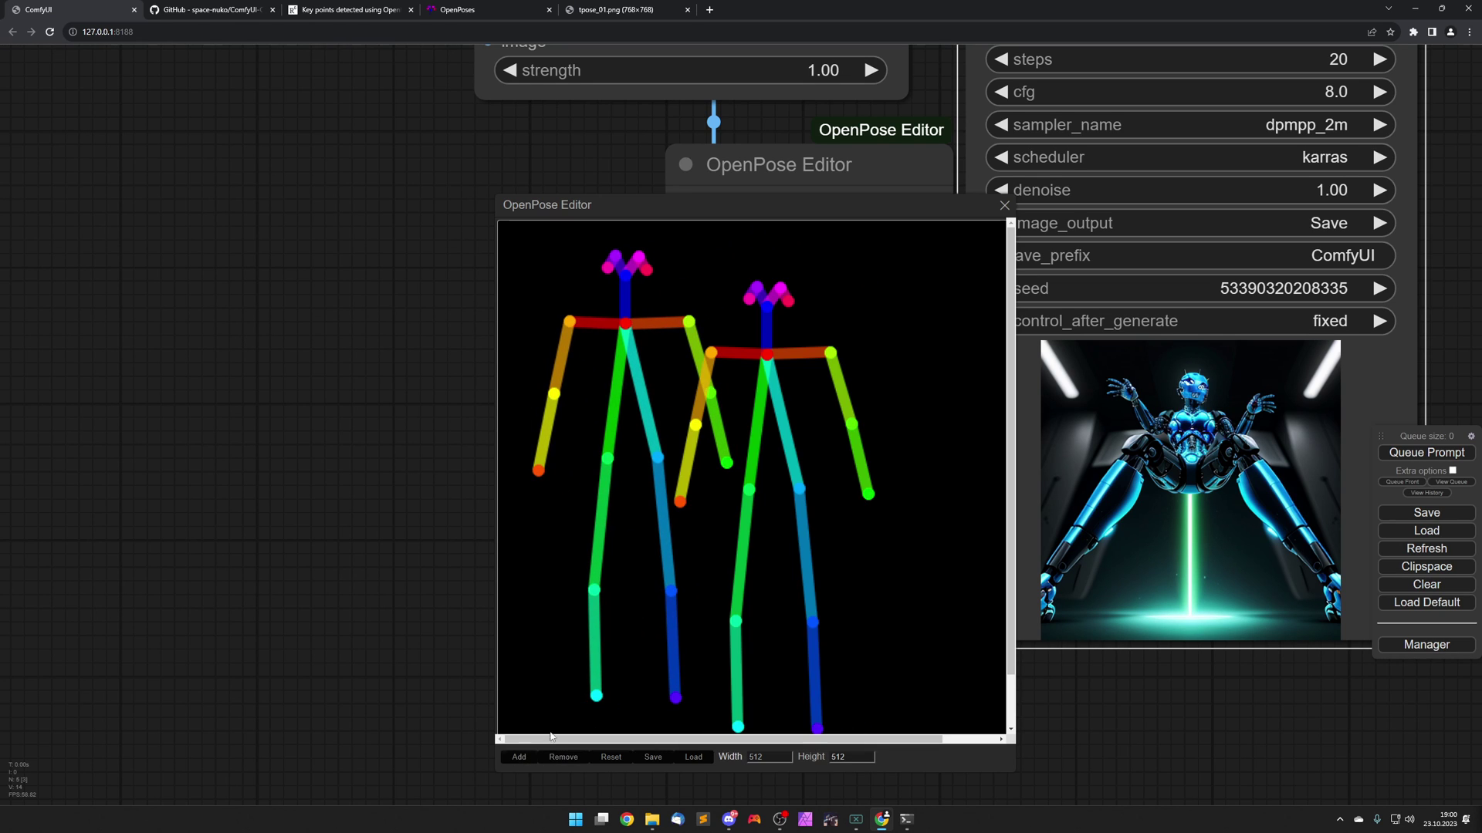
{"action": "left_click_drag", "start_coordinate": [769, 619], "coordinate": [883, 583]}
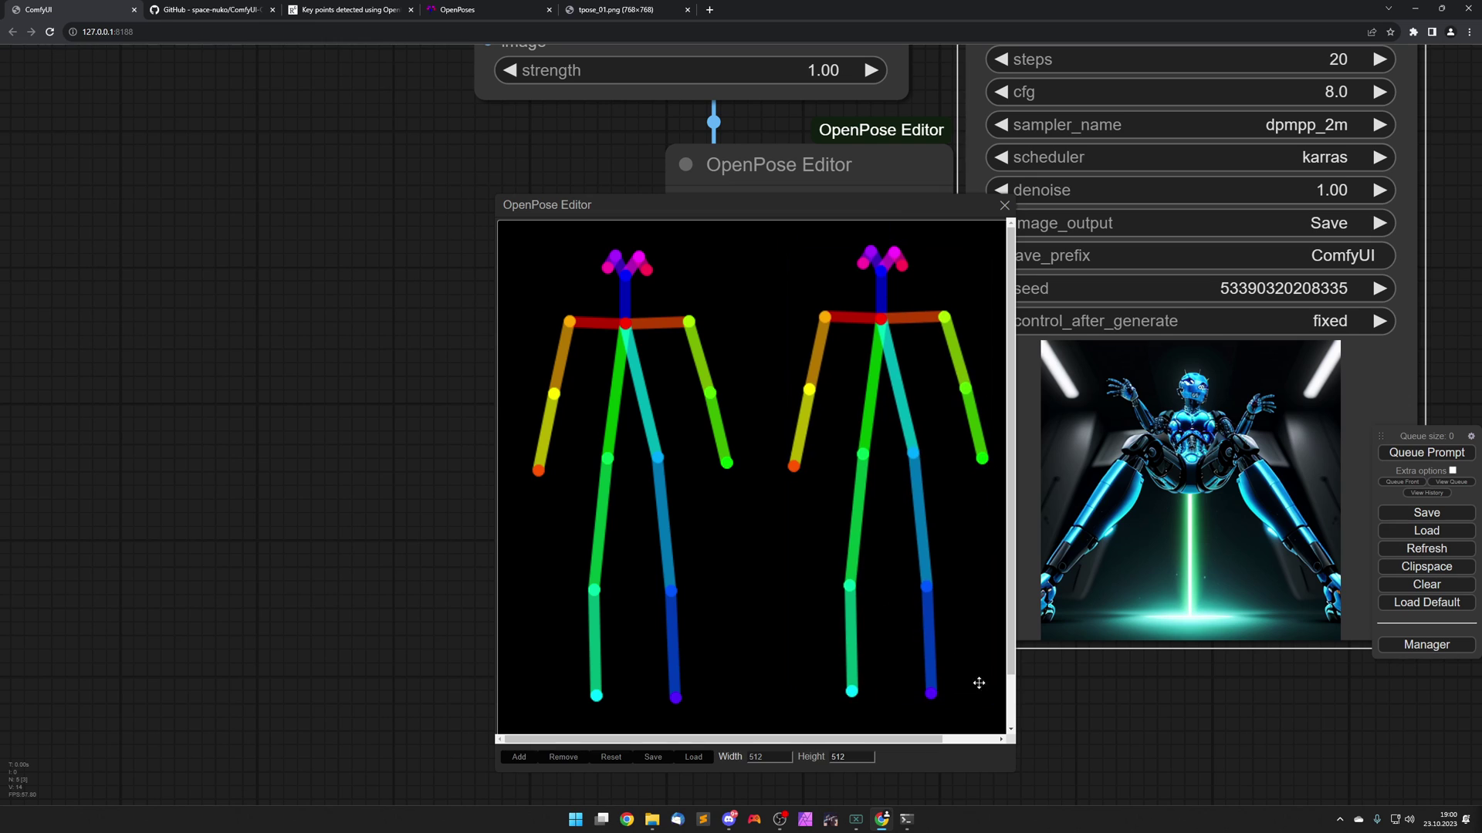
Shrink the second skeleton to about half size in the canvas's upper area and generate the two-figure image.
{"action": "left_click", "coordinate": [955, 680]}
{"action": "left_click_drag", "start_coordinate": [991, 708], "coordinate": [870, 463]}
{"action": "key", "text": "ctrl+Return"}
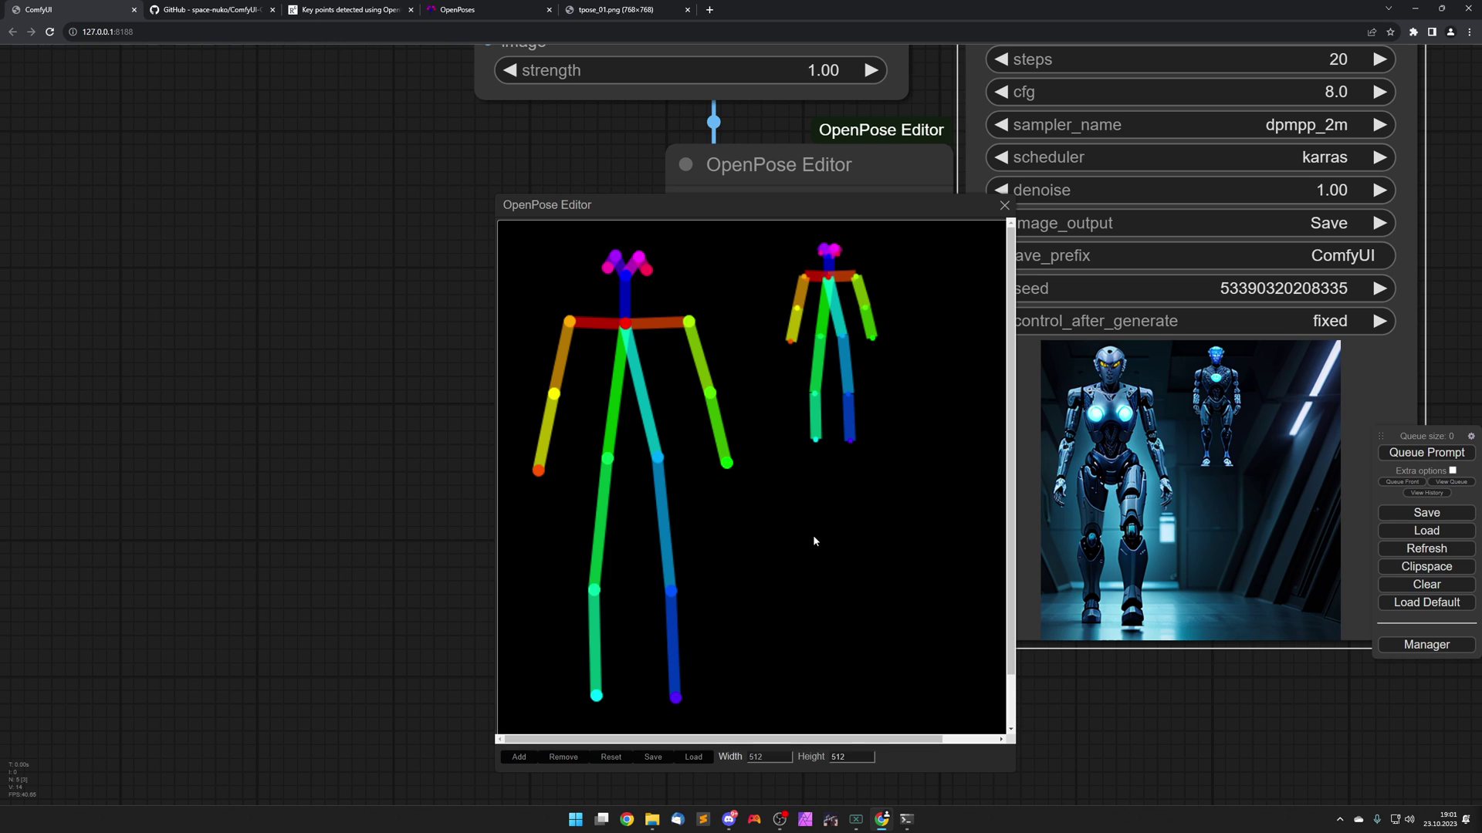
Close the pose editor and reload the workflow page.
{"action": "left_click", "coordinate": [1004, 207]}
{"action": "scroll", "coordinate": [585, 538], "scroll_direction": "down", "scroll_amount": 4}
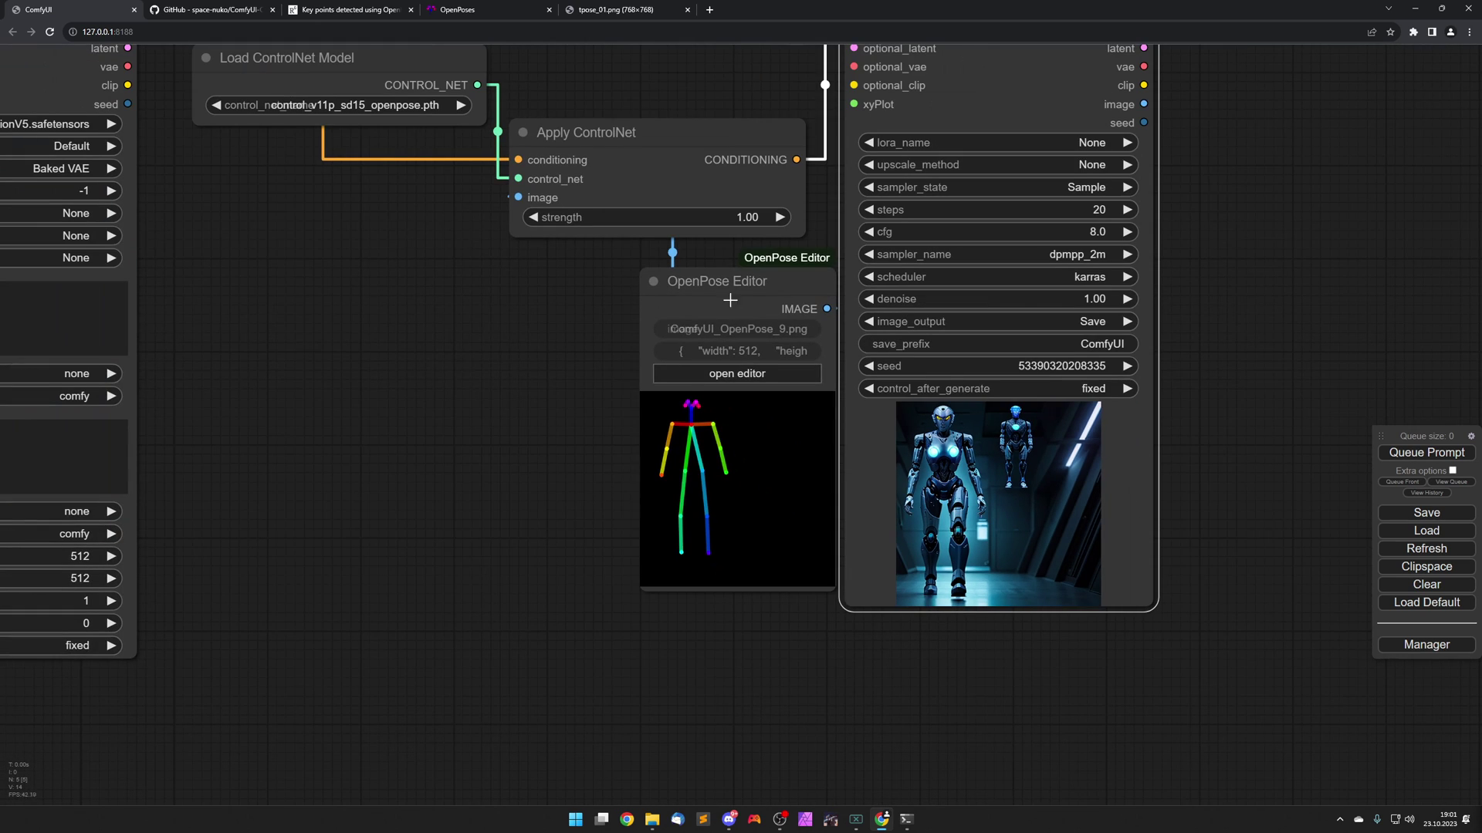
{"action": "left_click_drag", "start_coordinate": [735, 470], "coordinate": [769, 620]}
{"action": "key", "text": "F5"}
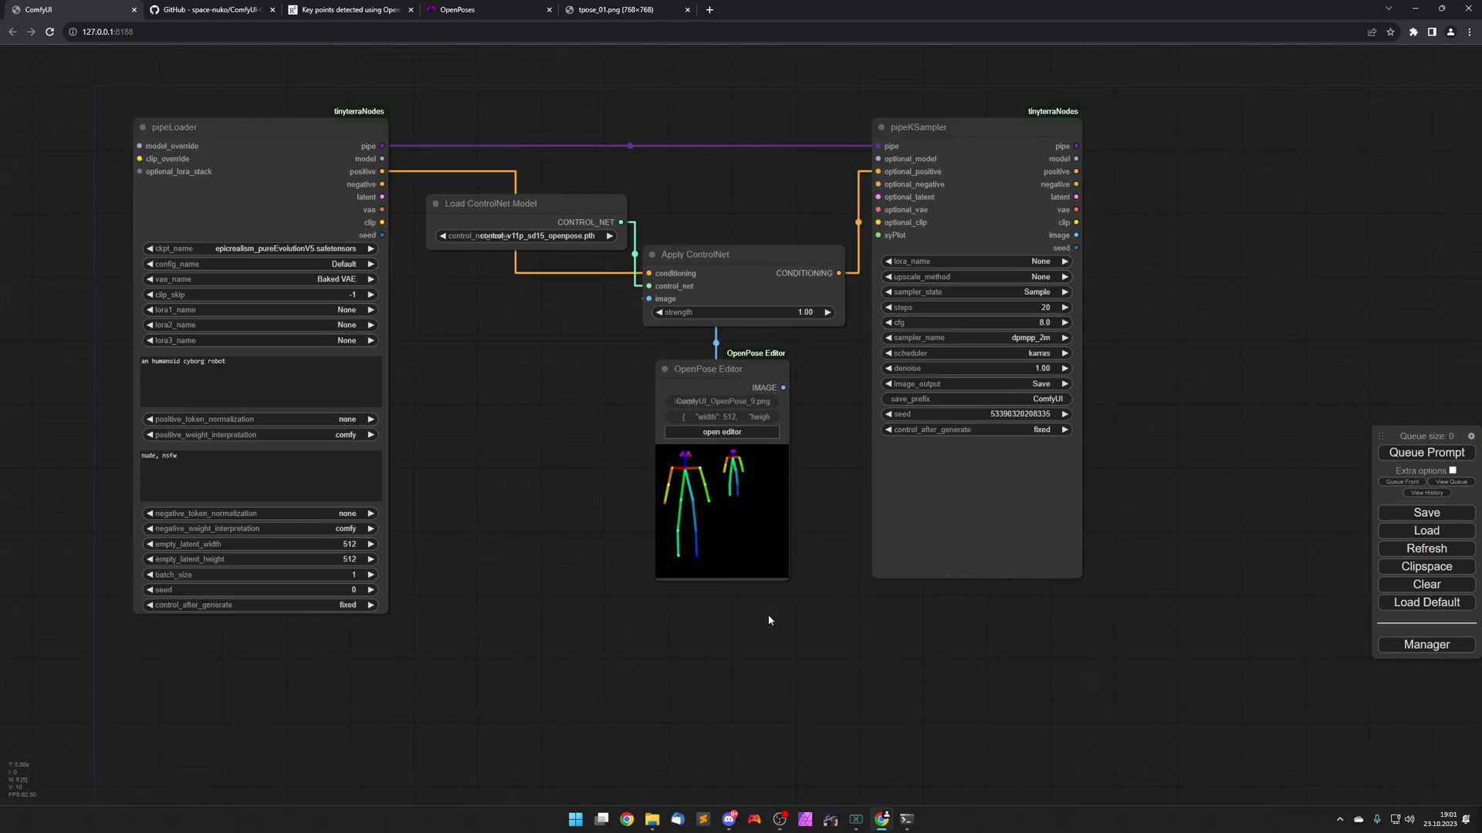
Set the pipeKSampler's control_after_generate to randomize and queue several generations of the two-figure pose.
{"action": "scroll", "coordinate": [769, 619], "scroll_direction": "up", "scroll_amount": 5}
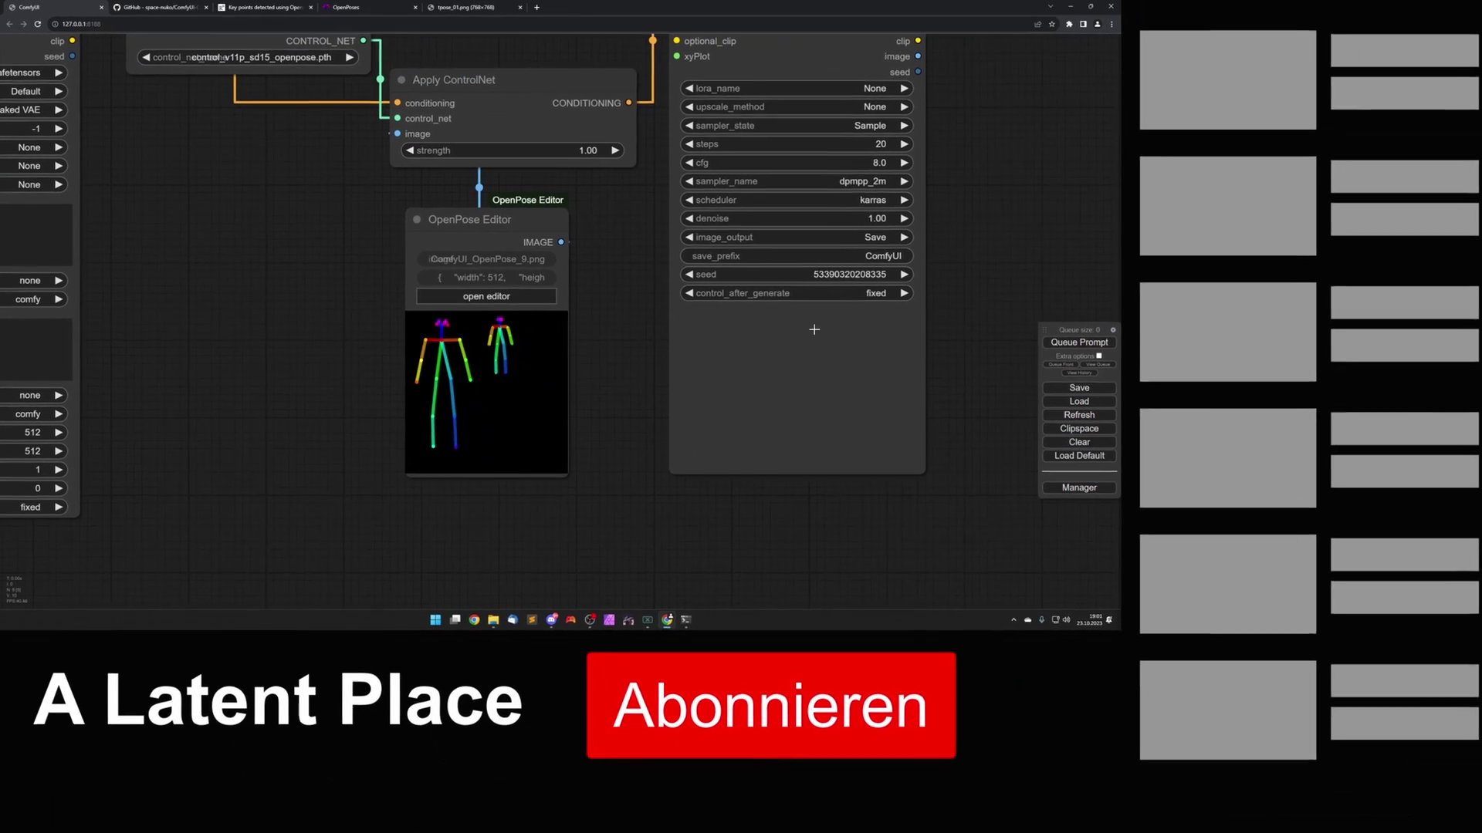
{"action": "left_click", "coordinate": [1131, 386]}
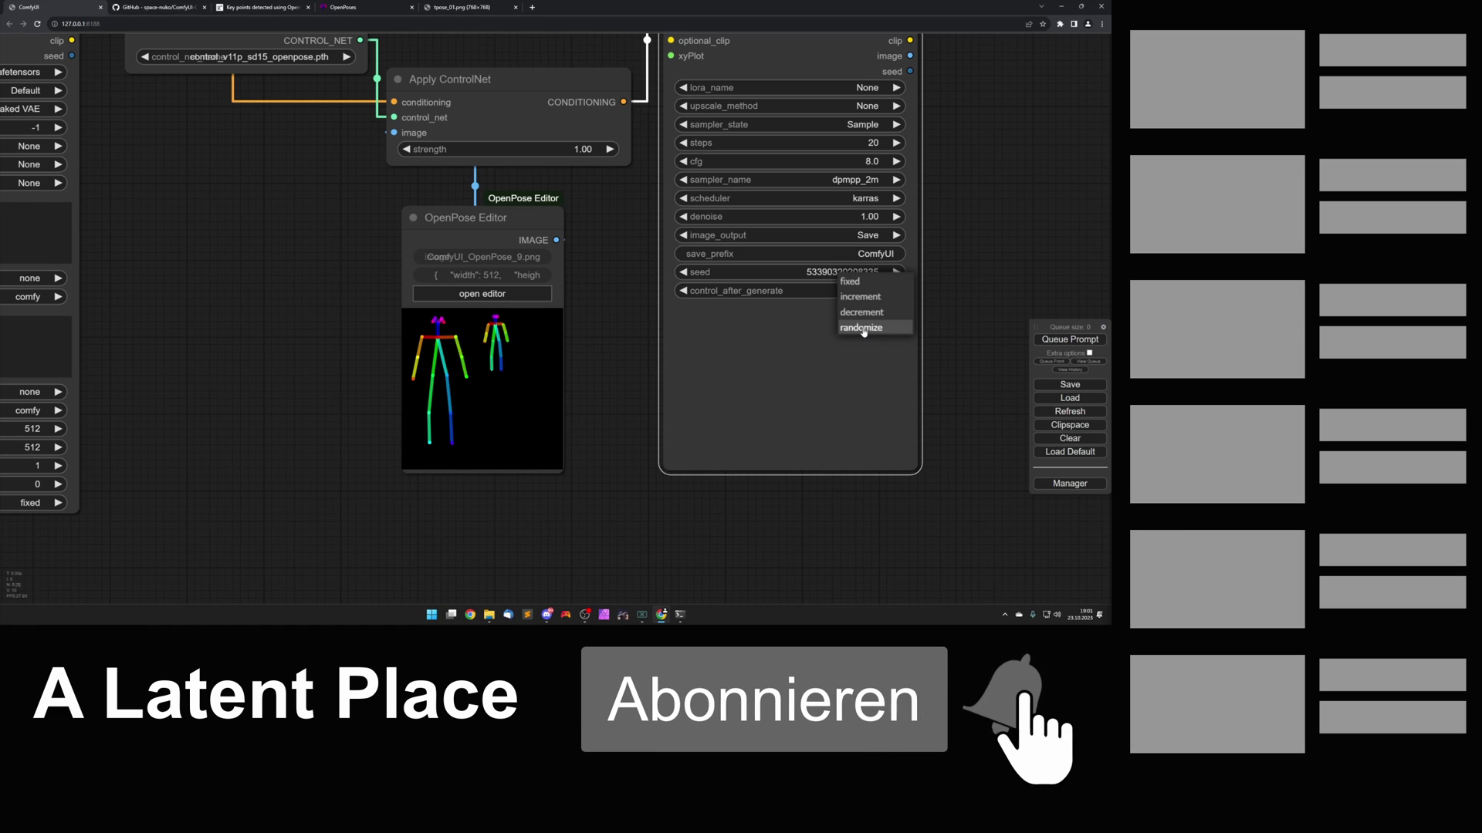
{"action": "left_click", "coordinate": [863, 327]}
{"action": "left_click", "coordinate": [1096, 356]}
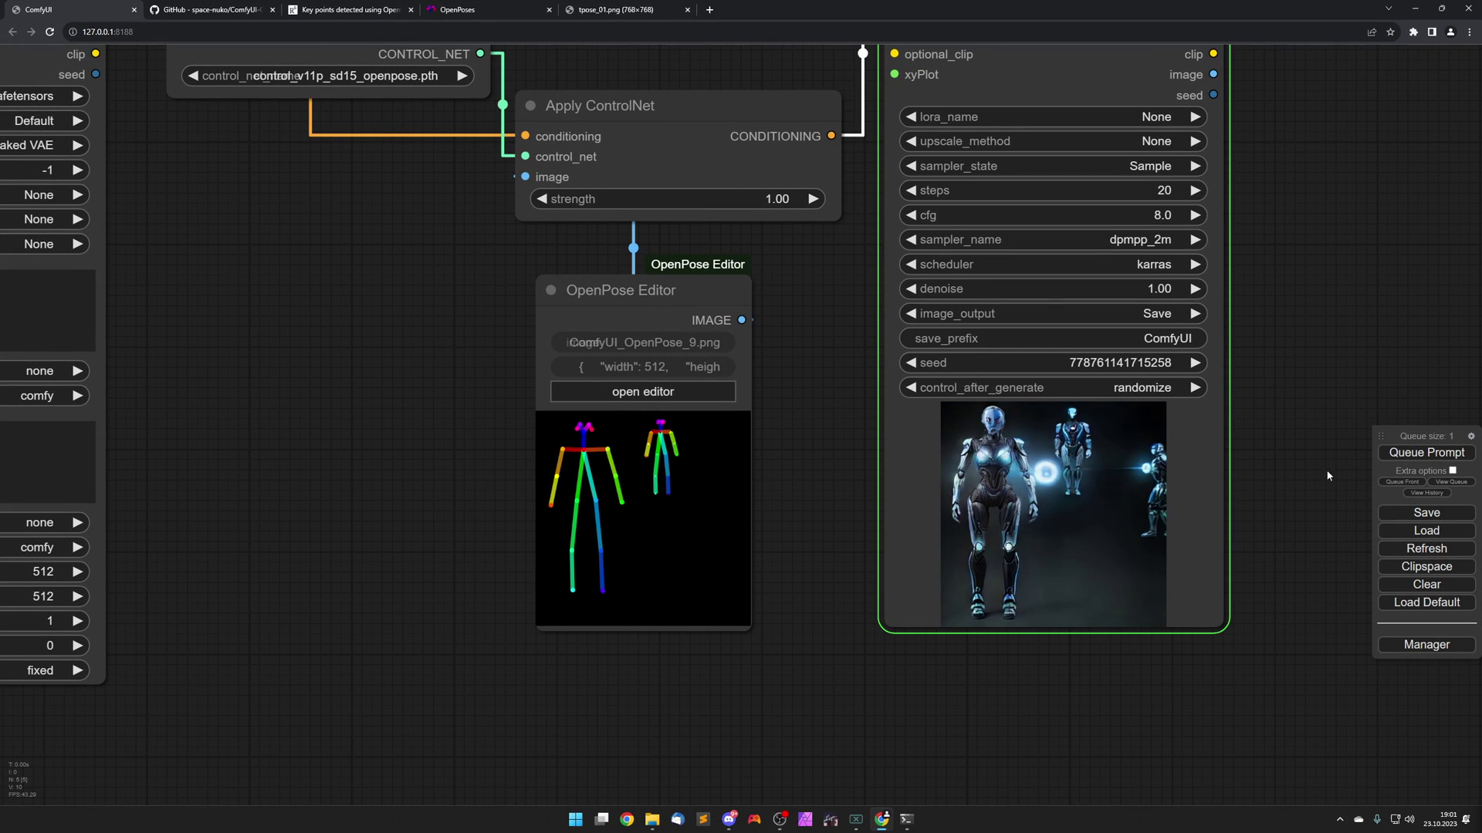
{"action": "left_click", "coordinate": [1415, 455]}
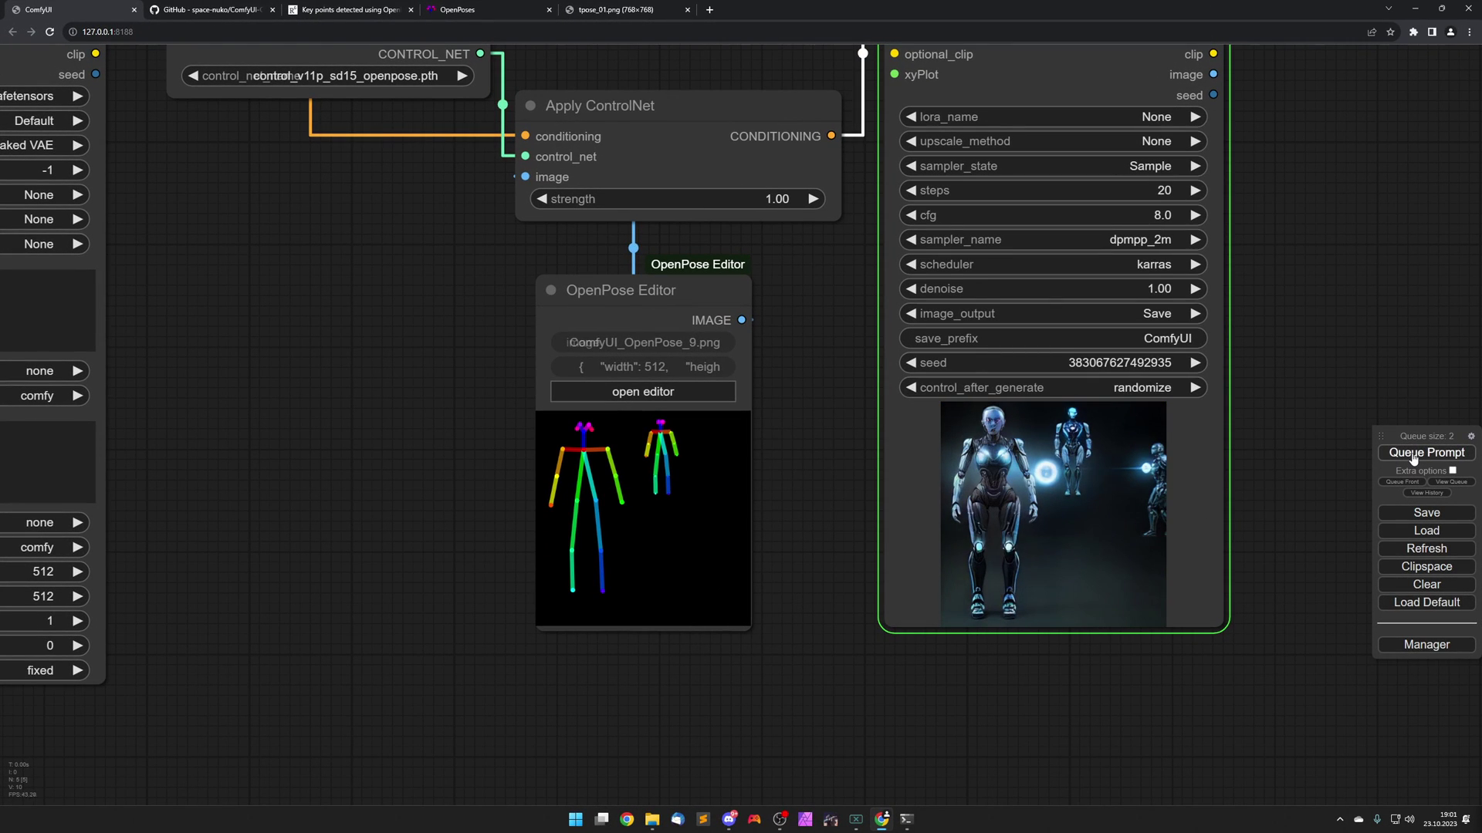
Queue another generation of the two-figure pose and bring the whole workflow into view.
{"action": "left_click", "coordinate": [1414, 455]}
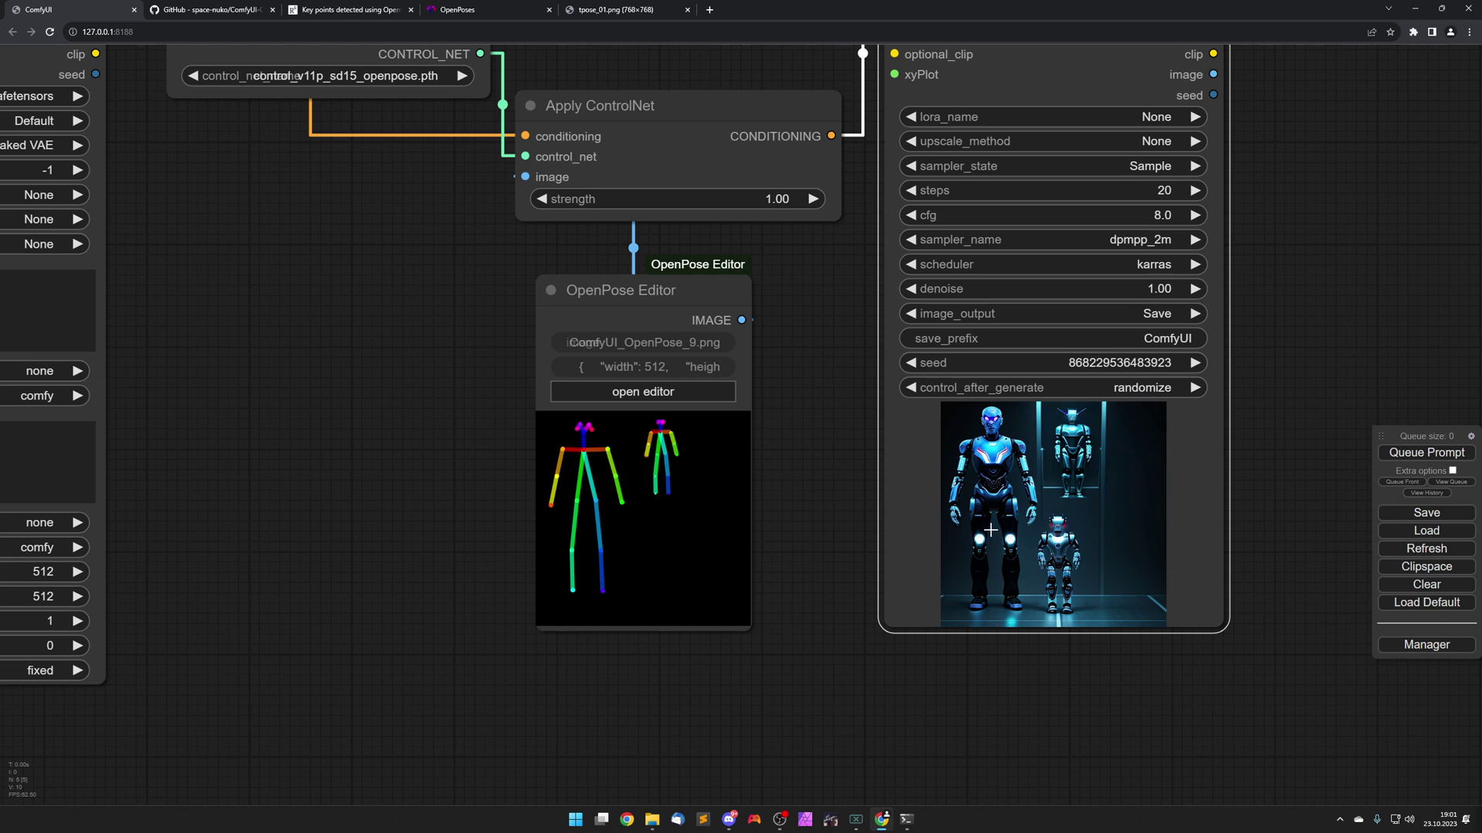
{"action": "scroll", "coordinate": [990, 531], "scroll_direction": "down", "scroll_amount": 3}
{"action": "left_click_drag", "start_coordinate": [553, 549], "coordinate": [588, 594]}
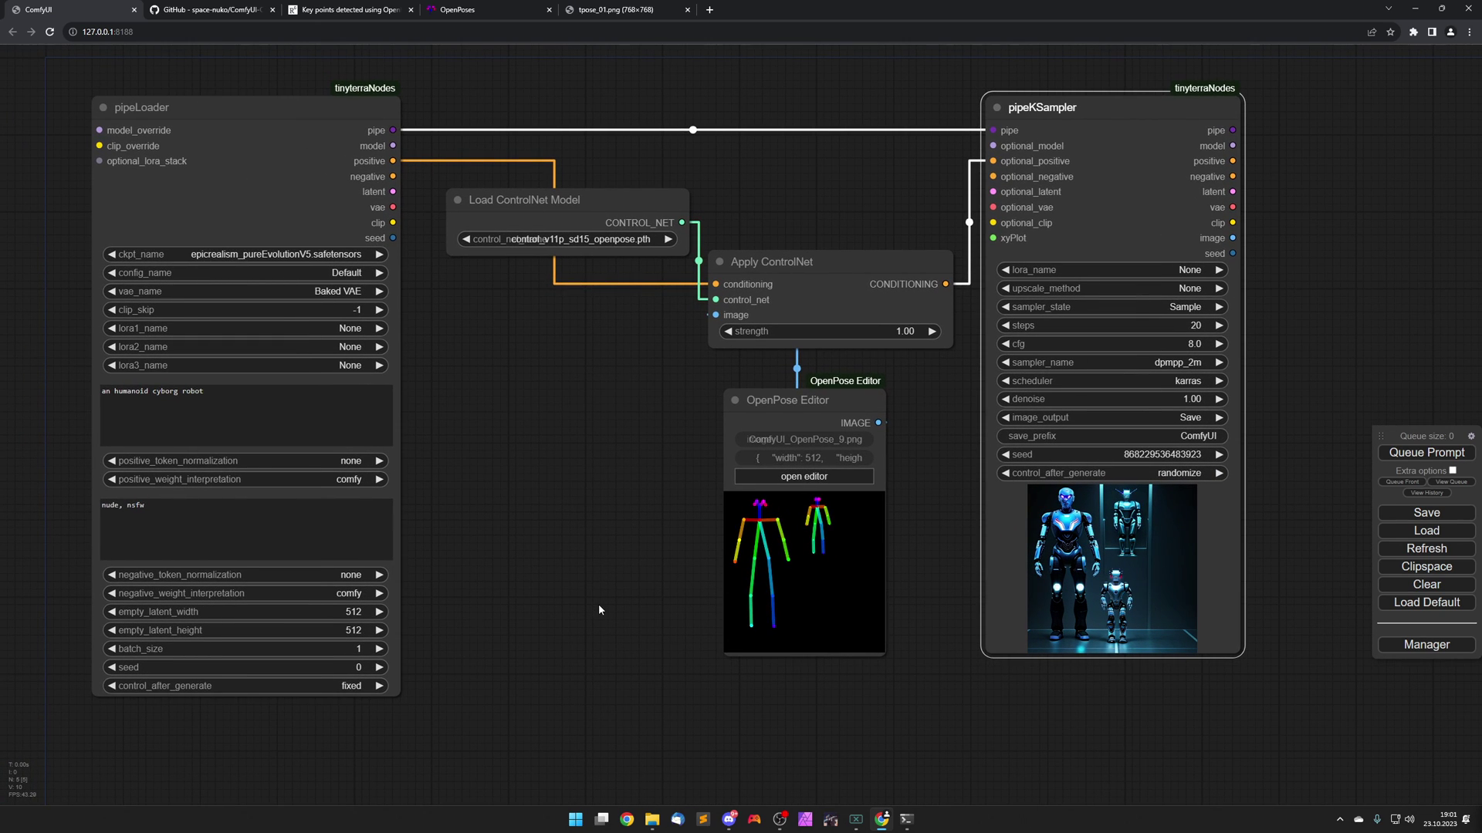
Move the OpenPose Editor node beneath the Load ControlNet Model node and open its pose editor.
{"action": "left_click_drag", "start_coordinate": [799, 415], "coordinate": [569, 400]}
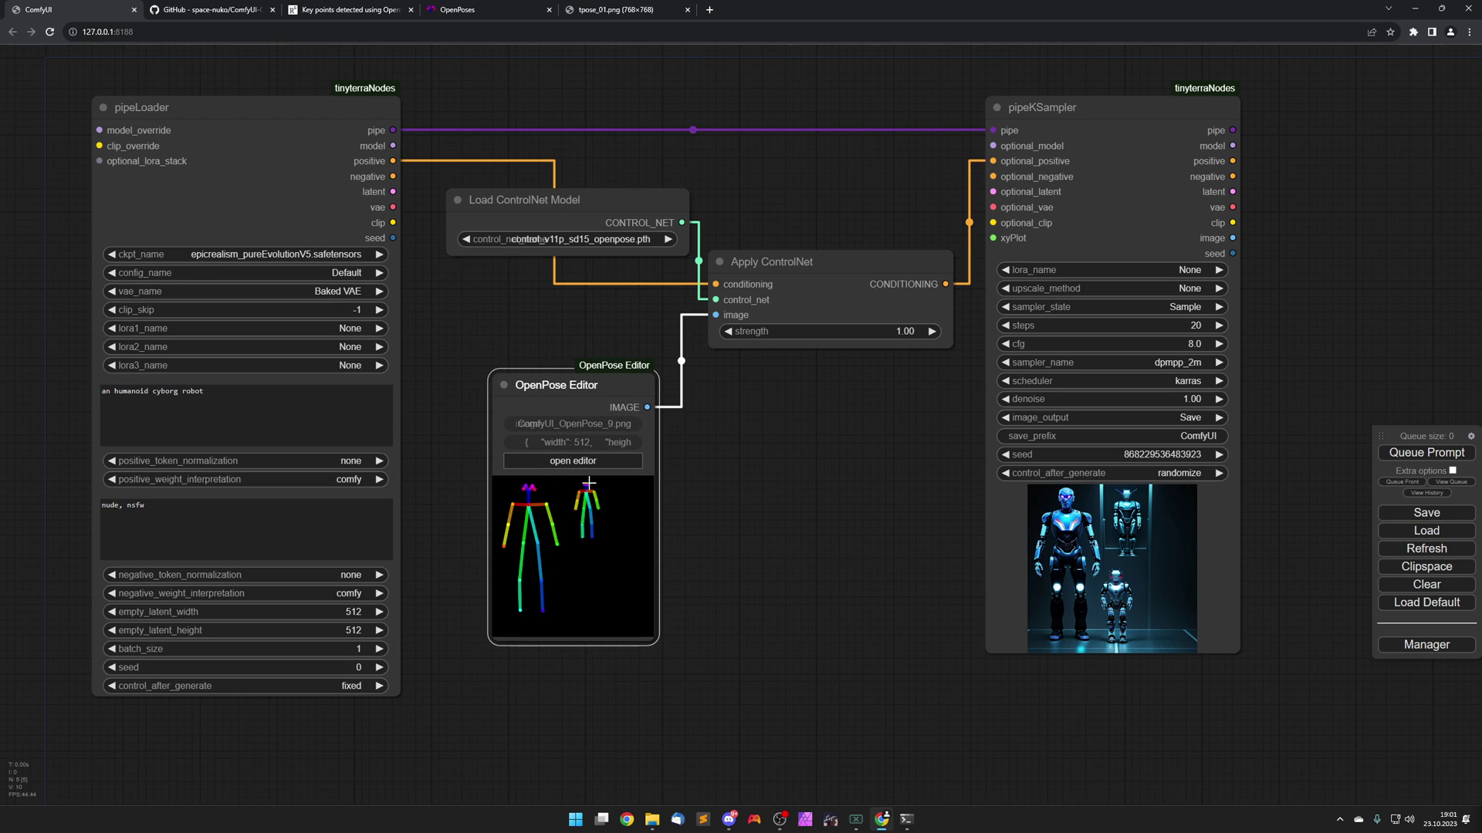
{"action": "left_click", "coordinate": [577, 461]}
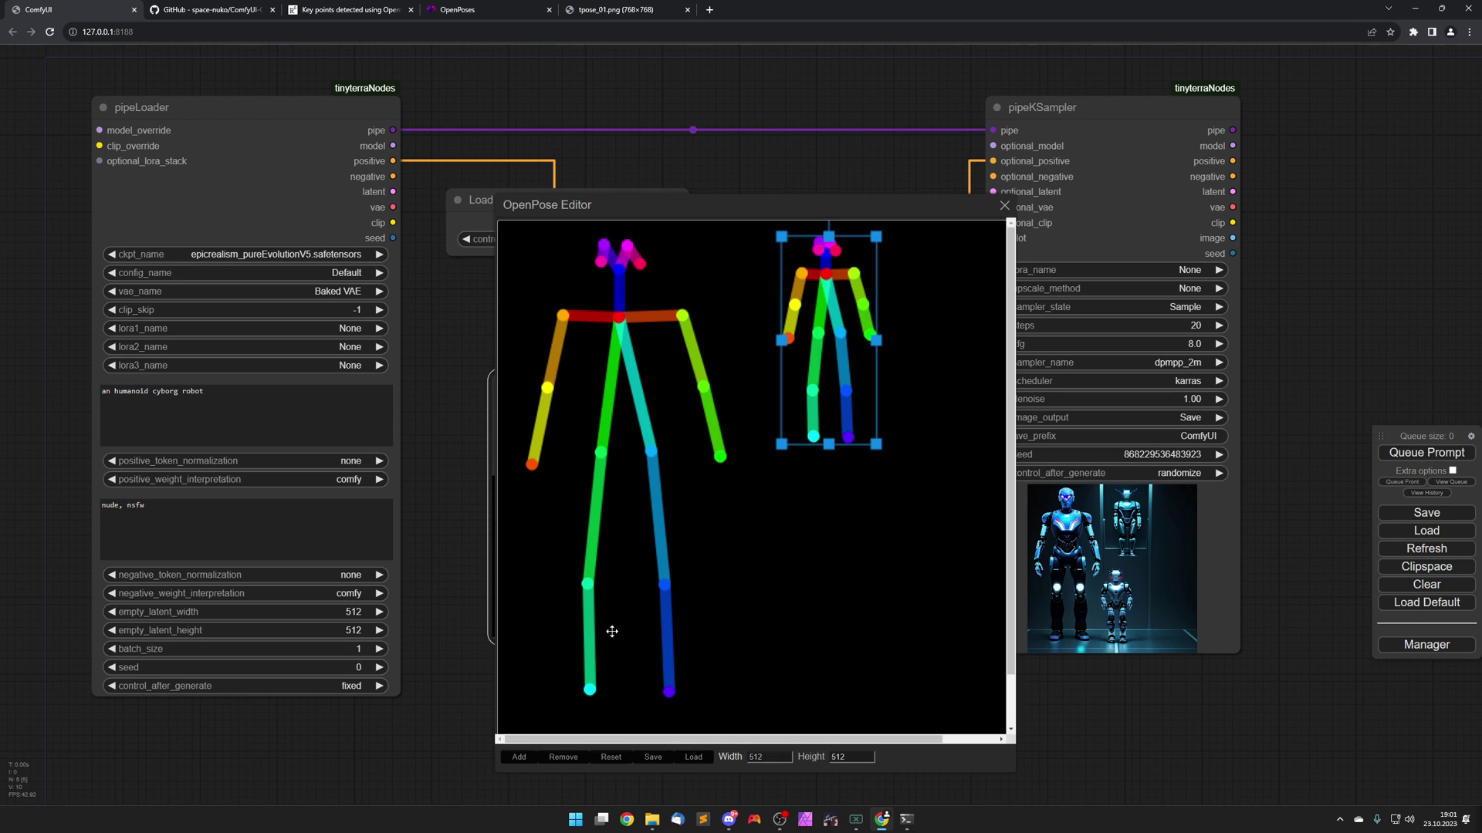
{"action": "left_click", "coordinate": [652, 758]}
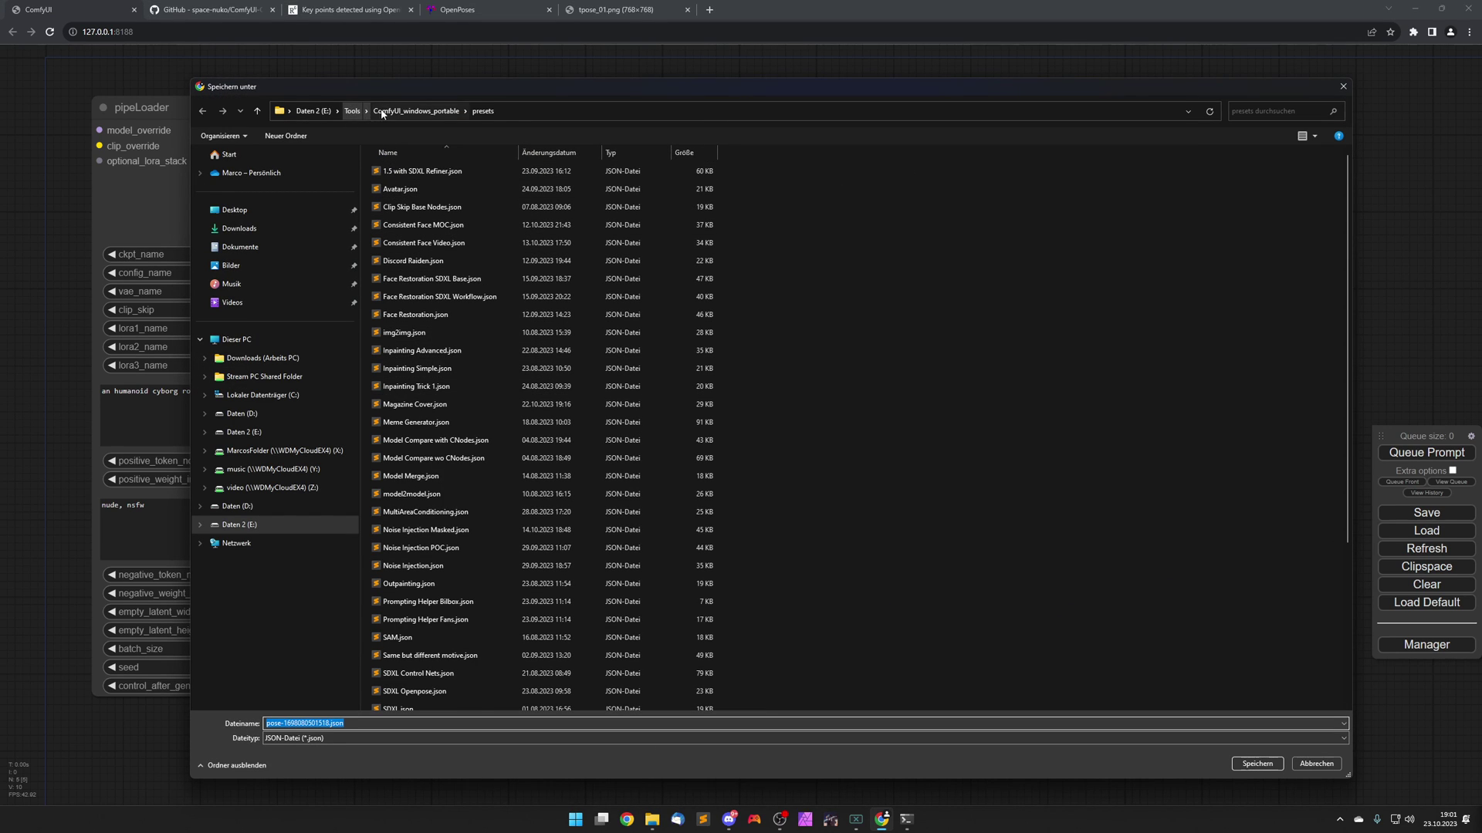
{"action": "left_click", "coordinate": [422, 112]}
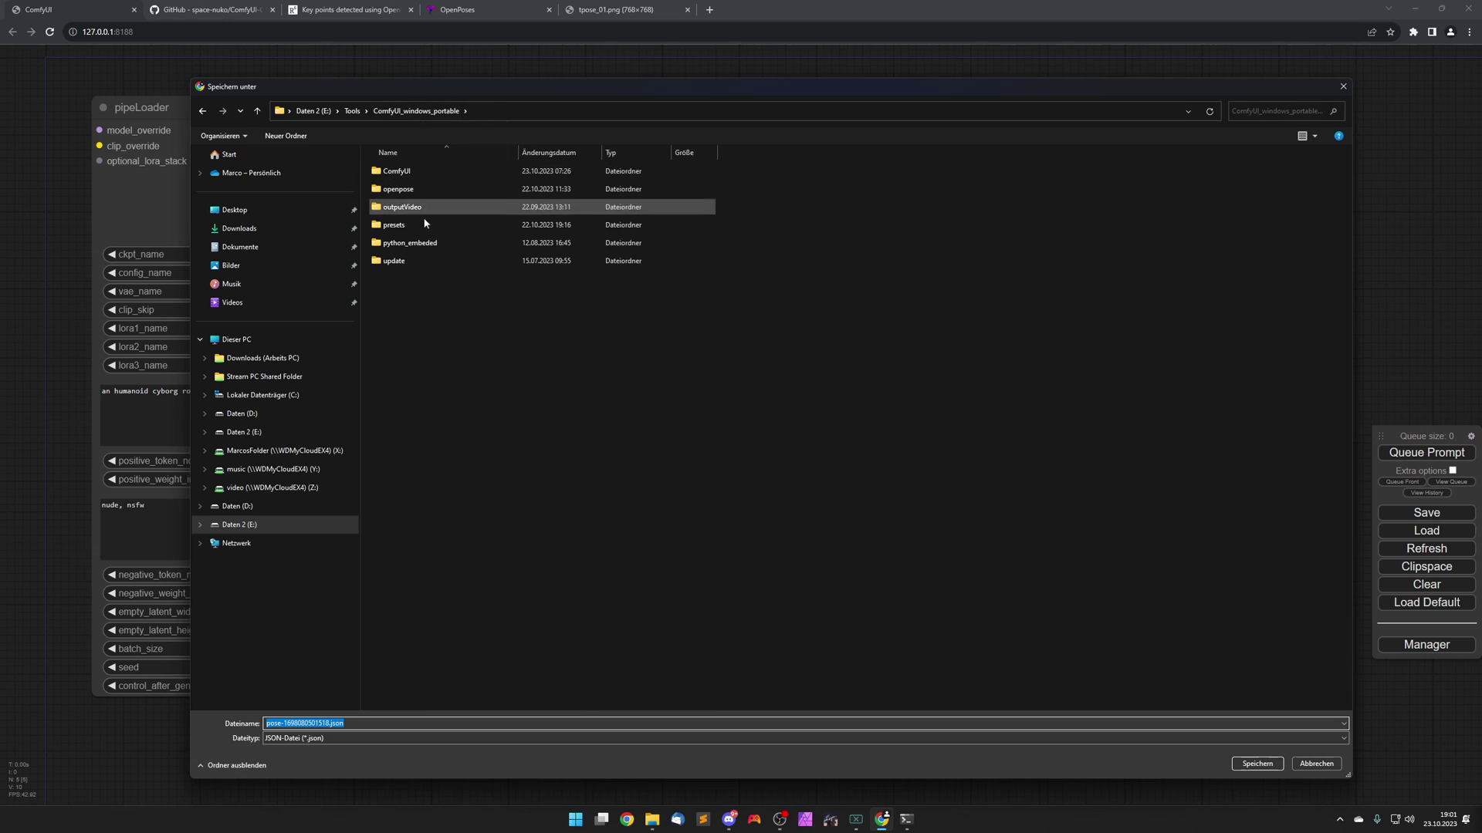
{"action": "left_click", "coordinate": [421, 189]}
{"action": "double_click", "coordinate": [420, 189]}
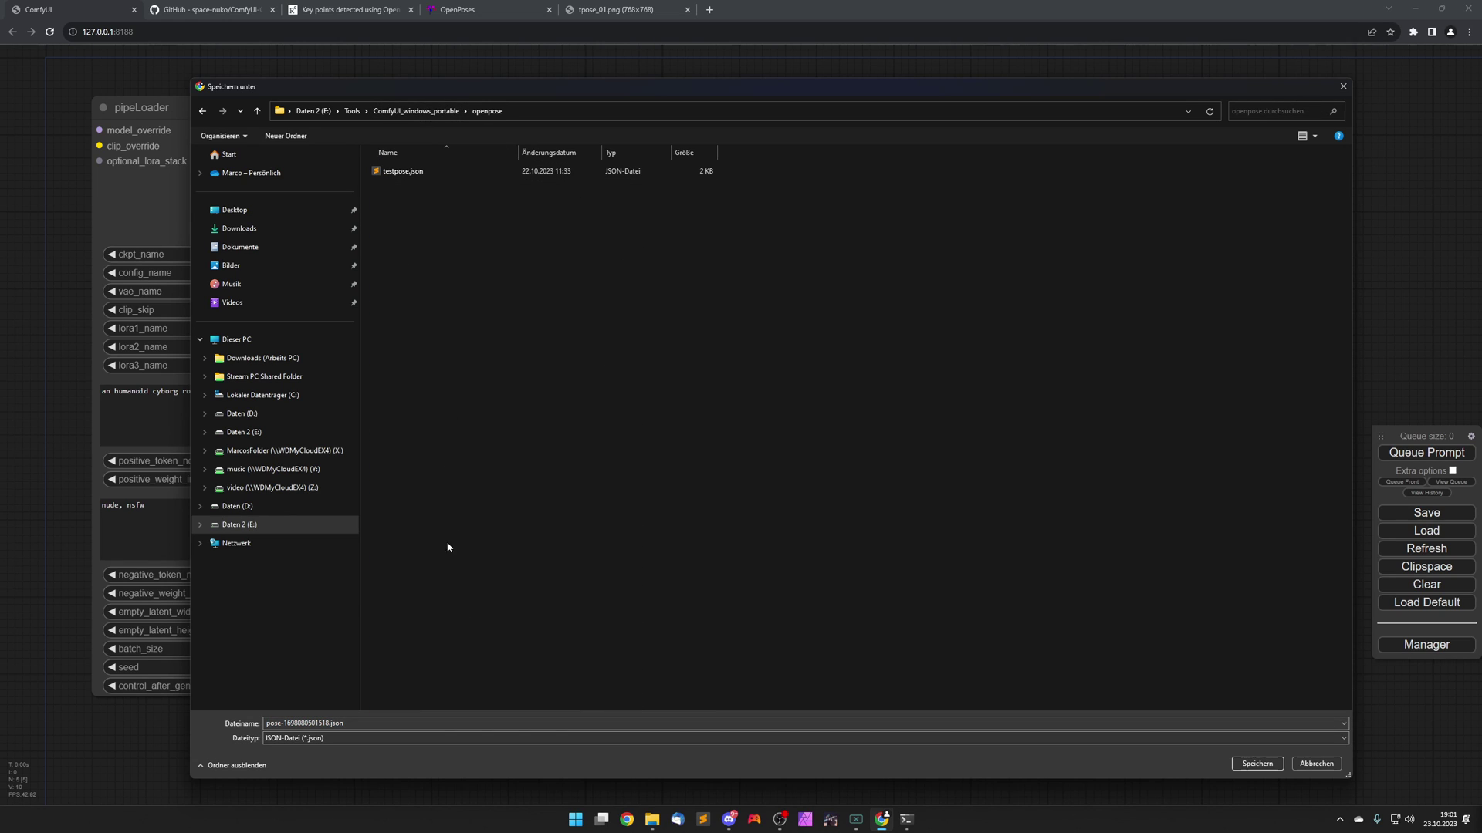
{"action": "left_click", "coordinate": [346, 723]}
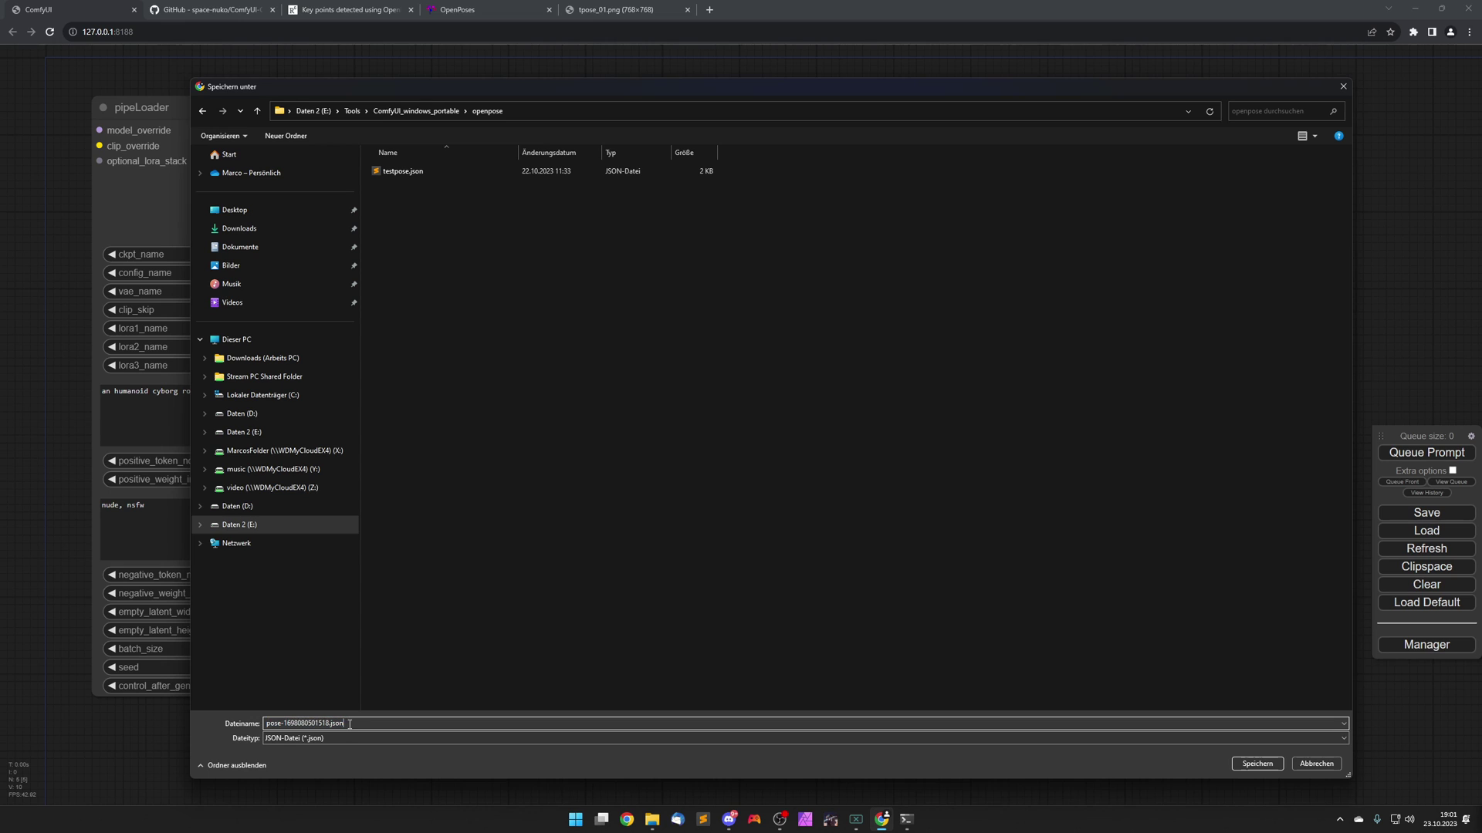
{"action": "left_click", "coordinate": [352, 725]}
{"action": "left_click", "coordinate": [1316, 764]}
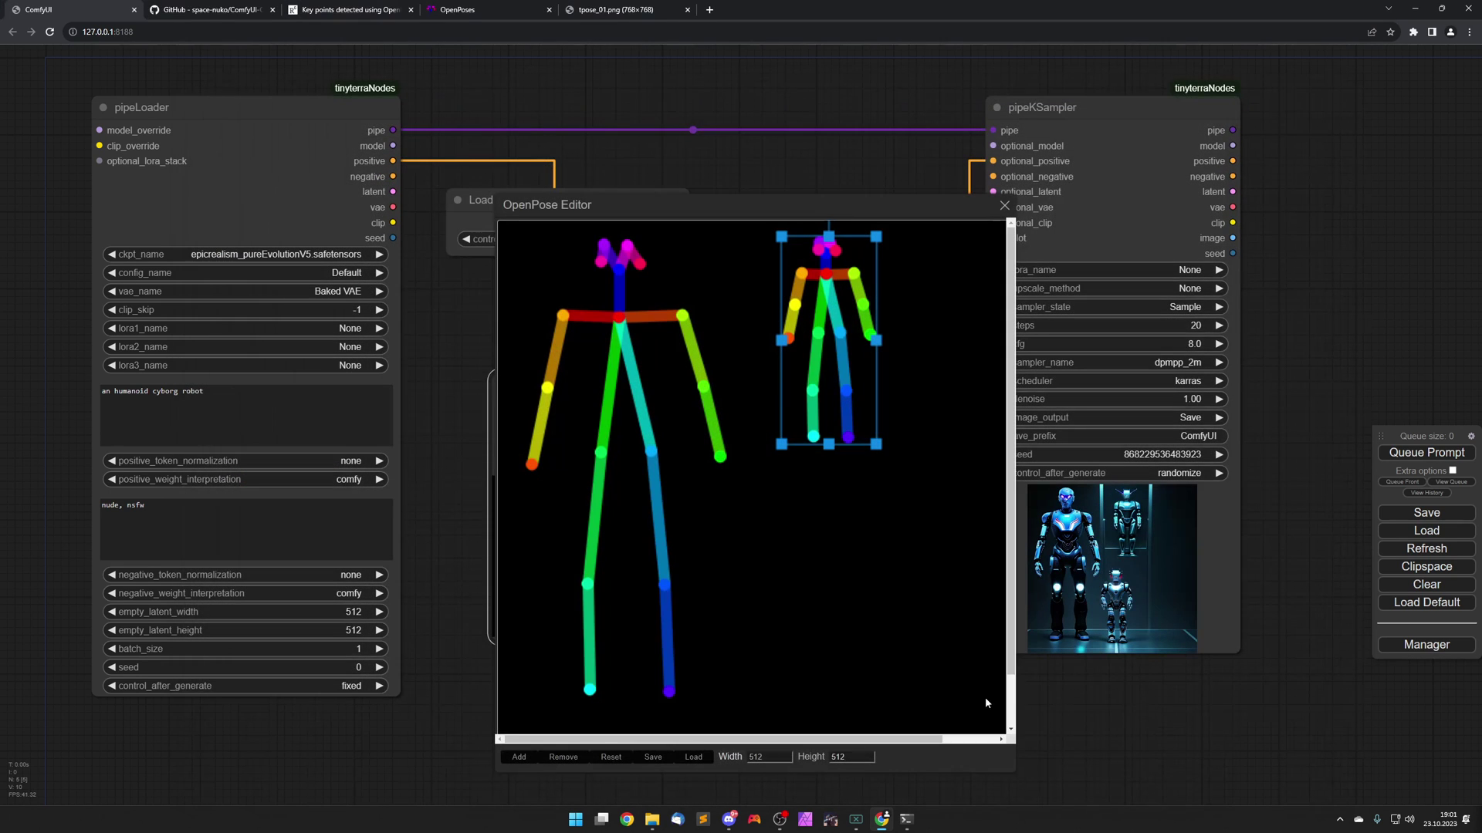
Load the saved pose testpose.json into the pose editor and generate an image from it.
{"action": "left_click", "coordinate": [693, 757]}
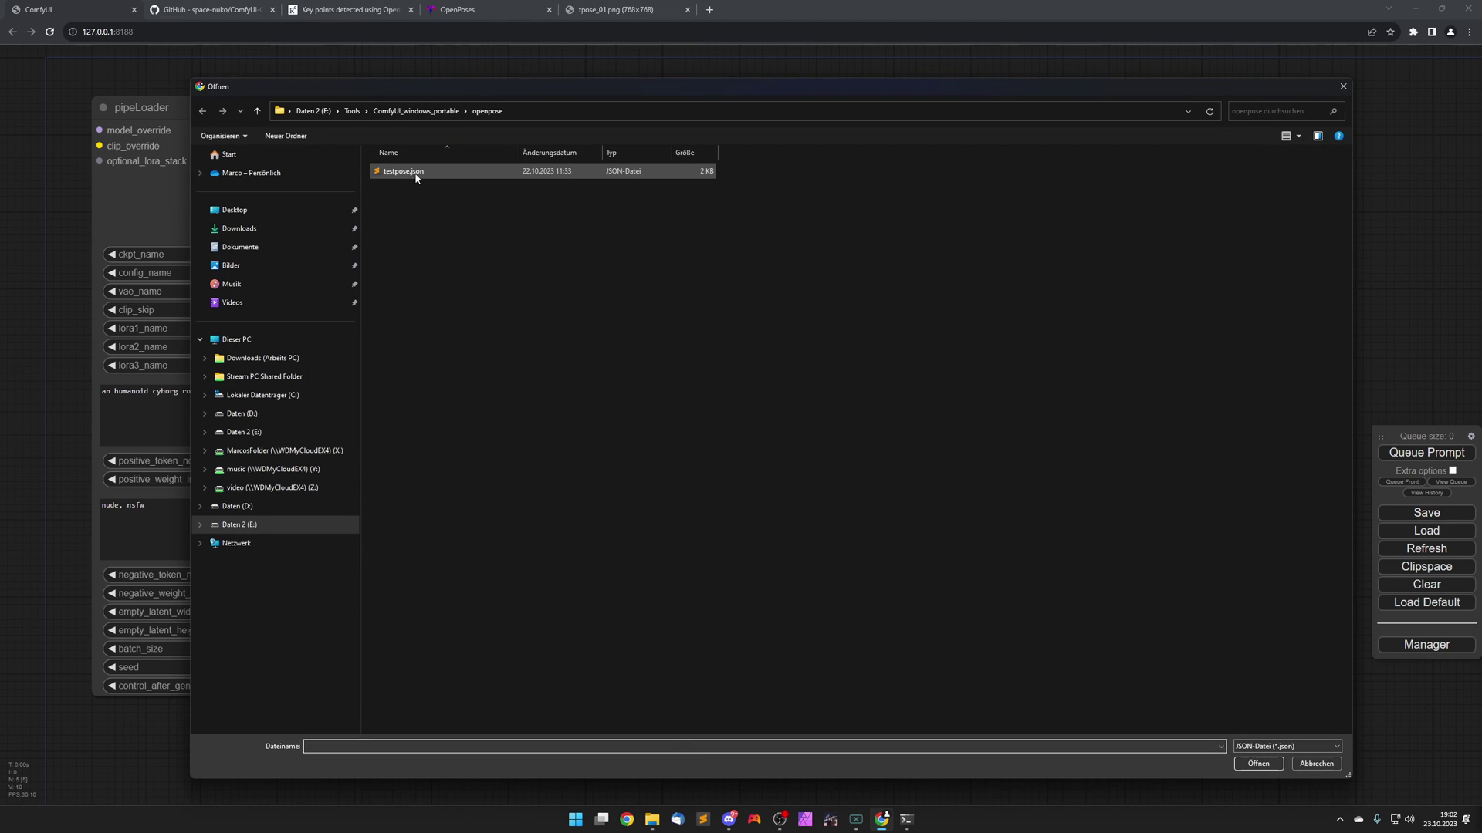
{"action": "double_click", "coordinate": [409, 172]}
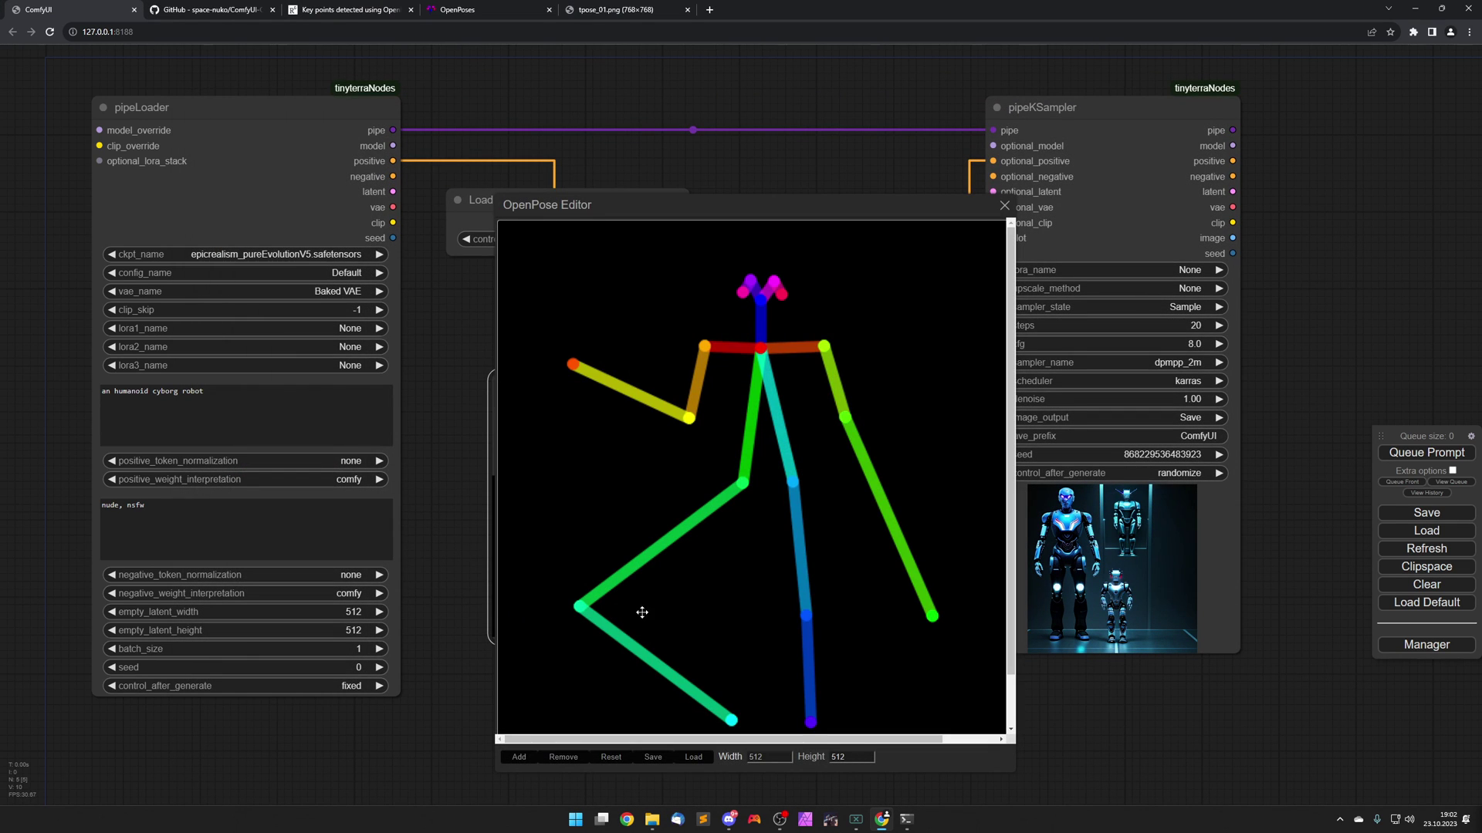
{"action": "scroll", "coordinate": [1227, 562], "scroll_direction": "up", "scroll_amount": 5}
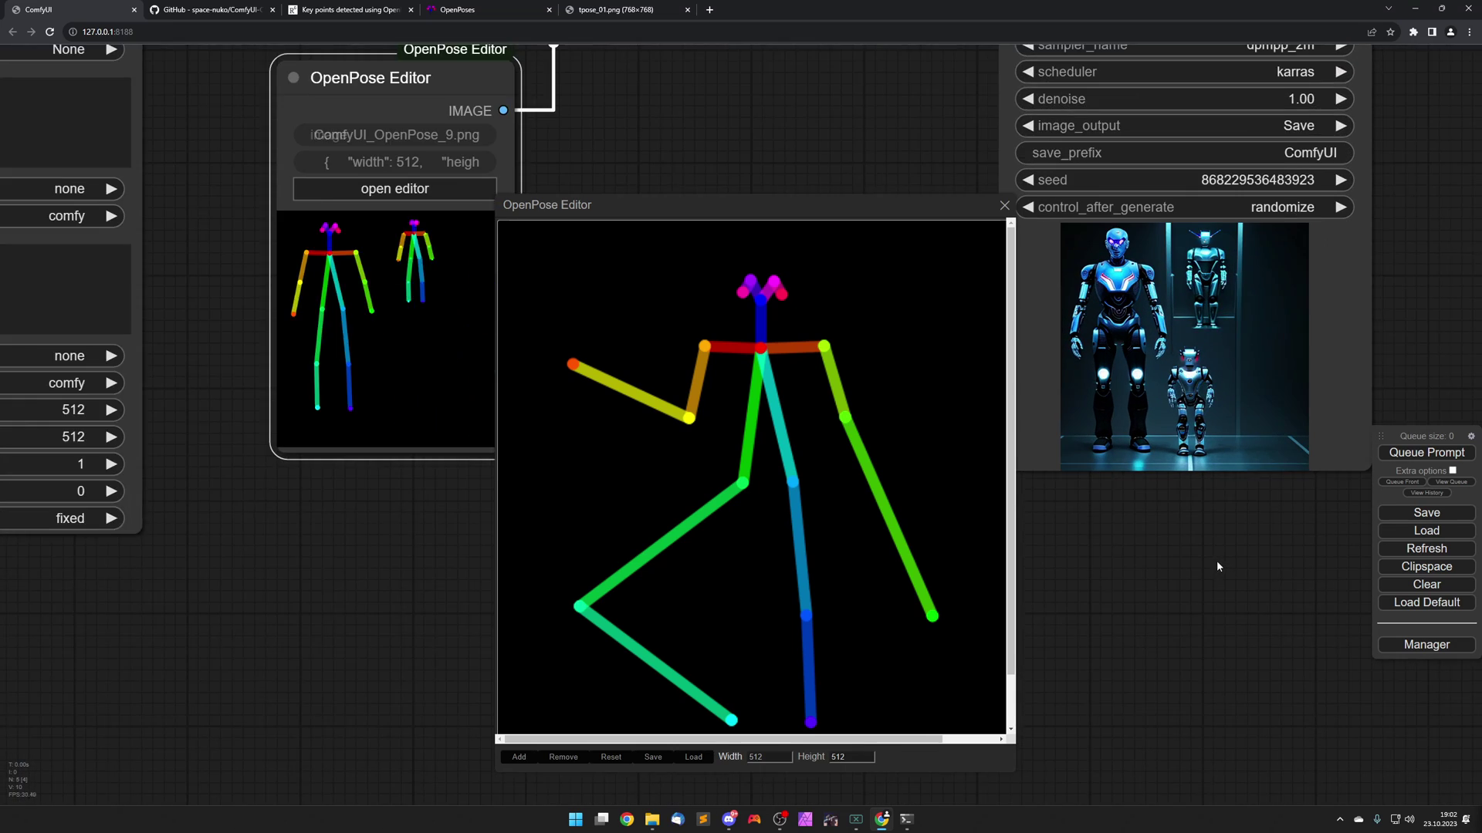
{"action": "scroll", "coordinate": [1217, 560], "scroll_direction": "up", "scroll_amount": 4}
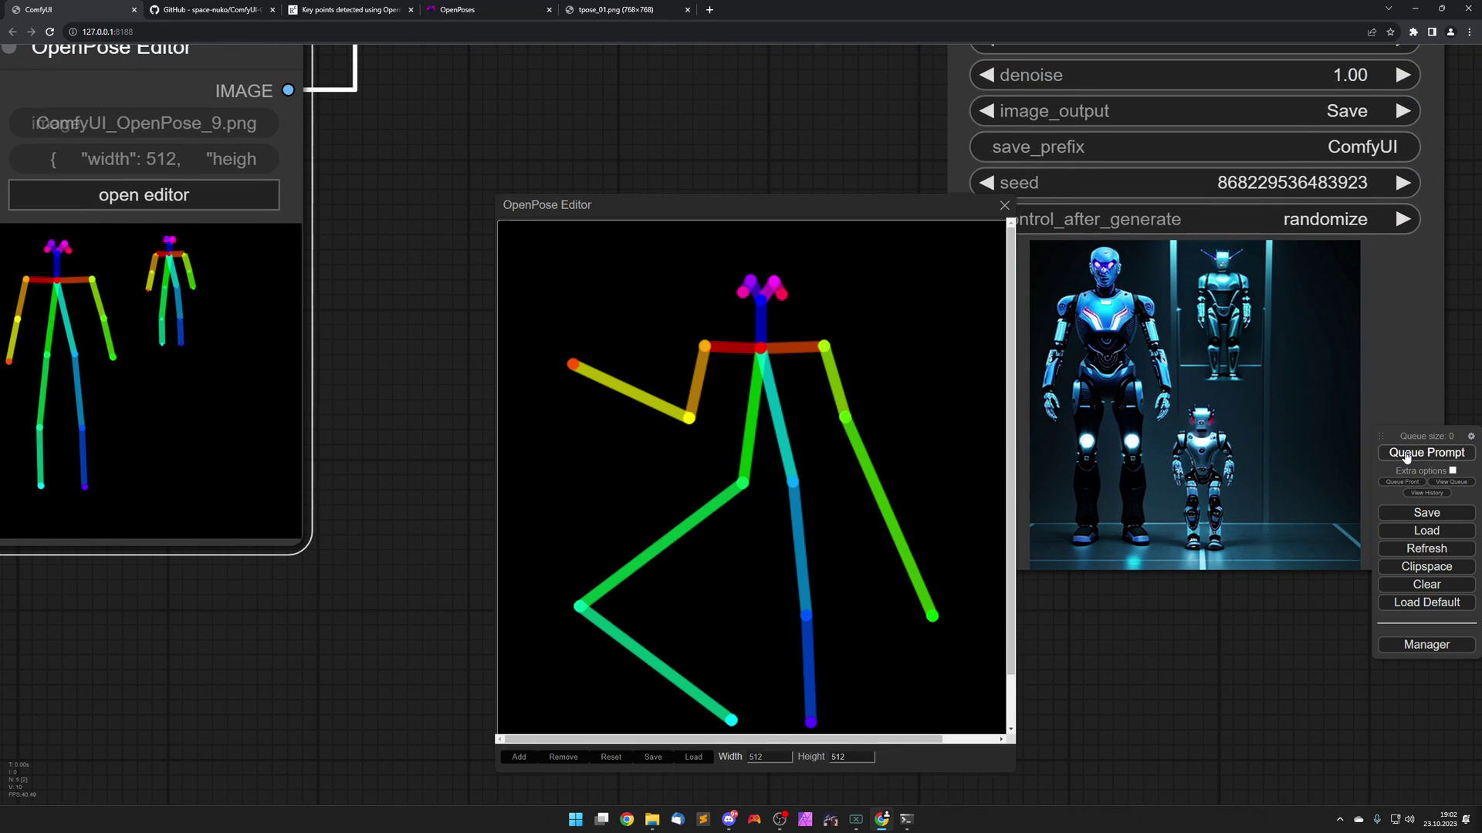
{"action": "left_click", "coordinate": [1406, 456]}
{"action": "left_click_drag", "start_coordinate": [1123, 638], "coordinate": [1151, 653]}
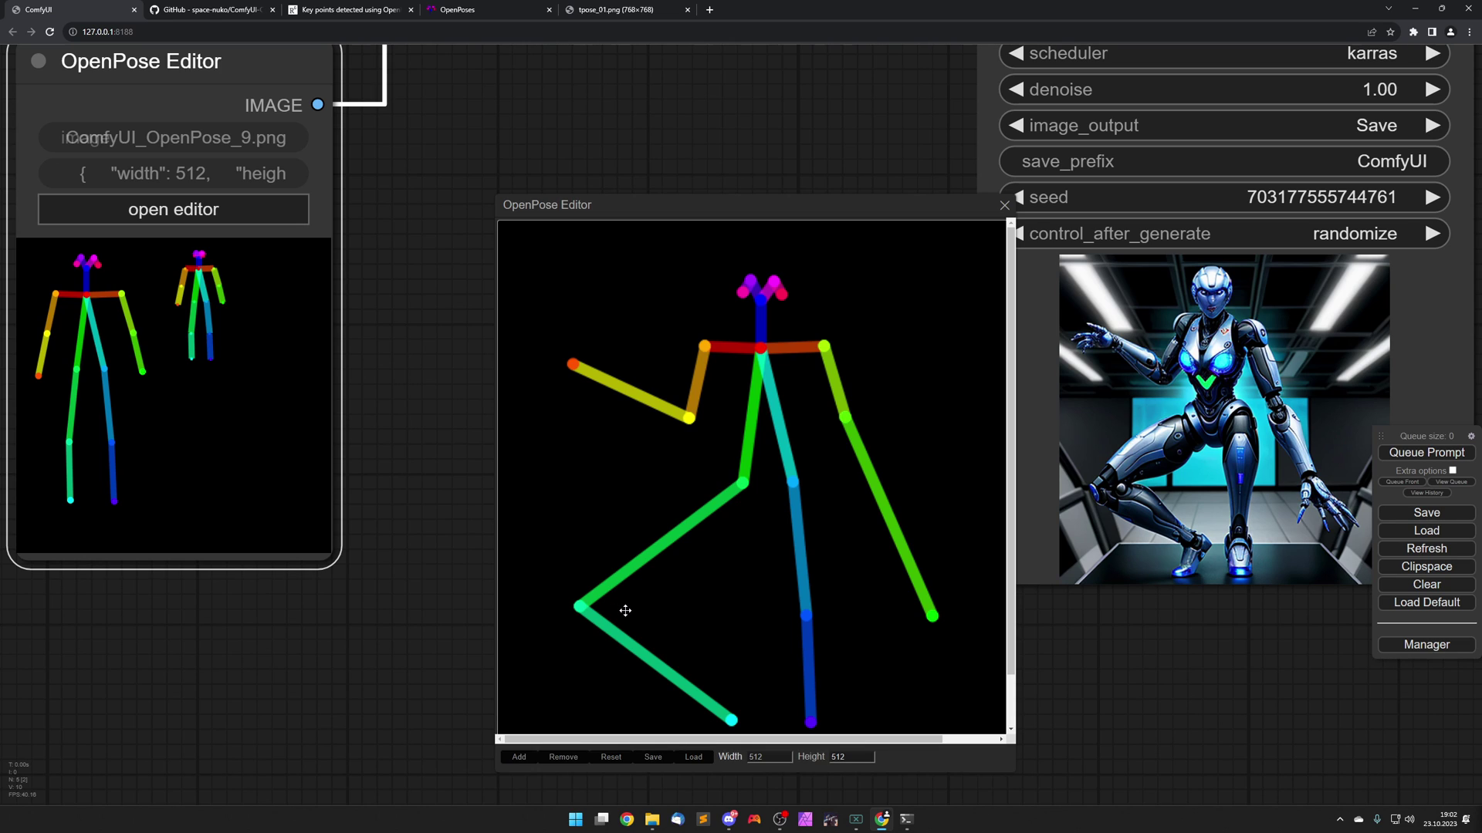
Shorten the skeleton's long green forearm to about half its length and queue two generations of the adjusted pose.
{"action": "scroll", "coordinate": [625, 611], "scroll_direction": "down", "scroll_amount": 1}
{"action": "scroll", "coordinate": [625, 610], "scroll_direction": "up", "scroll_amount": 1}
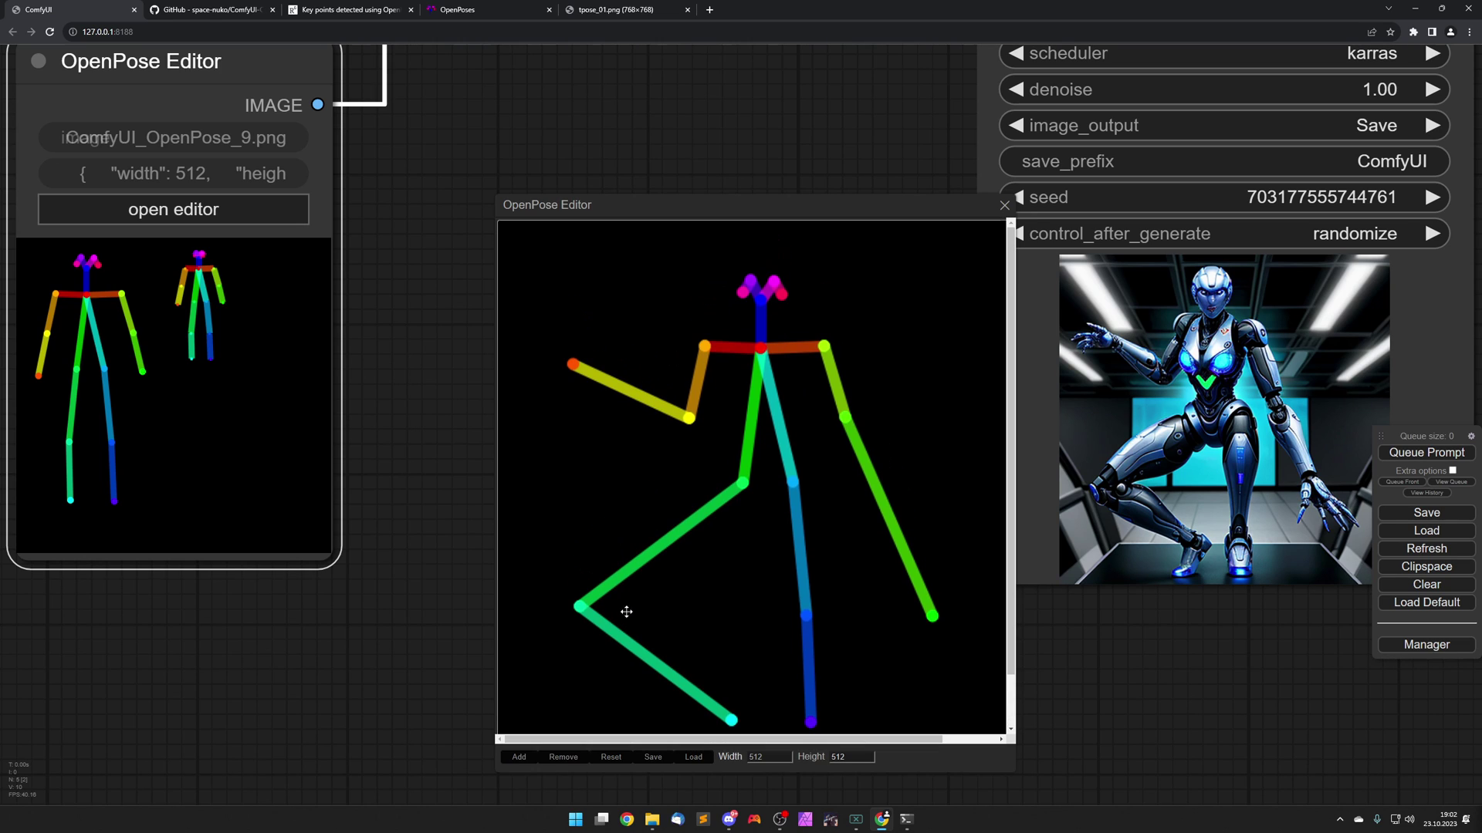
{"action": "scroll", "coordinate": [692, 569], "scroll_direction": "down", "scroll_amount": 1}
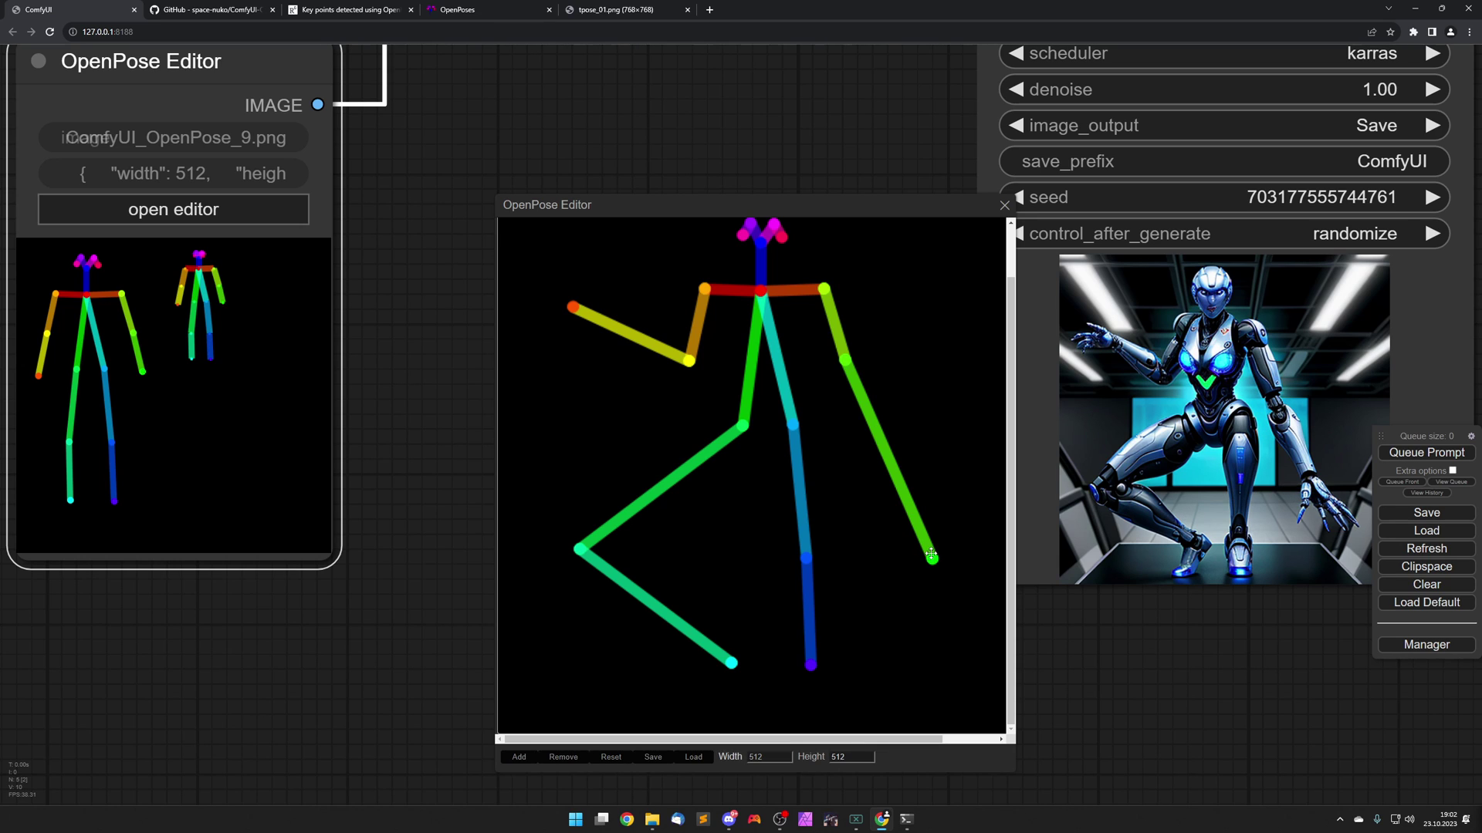
{"action": "left_click_drag", "start_coordinate": [932, 555], "coordinate": [885, 441]}
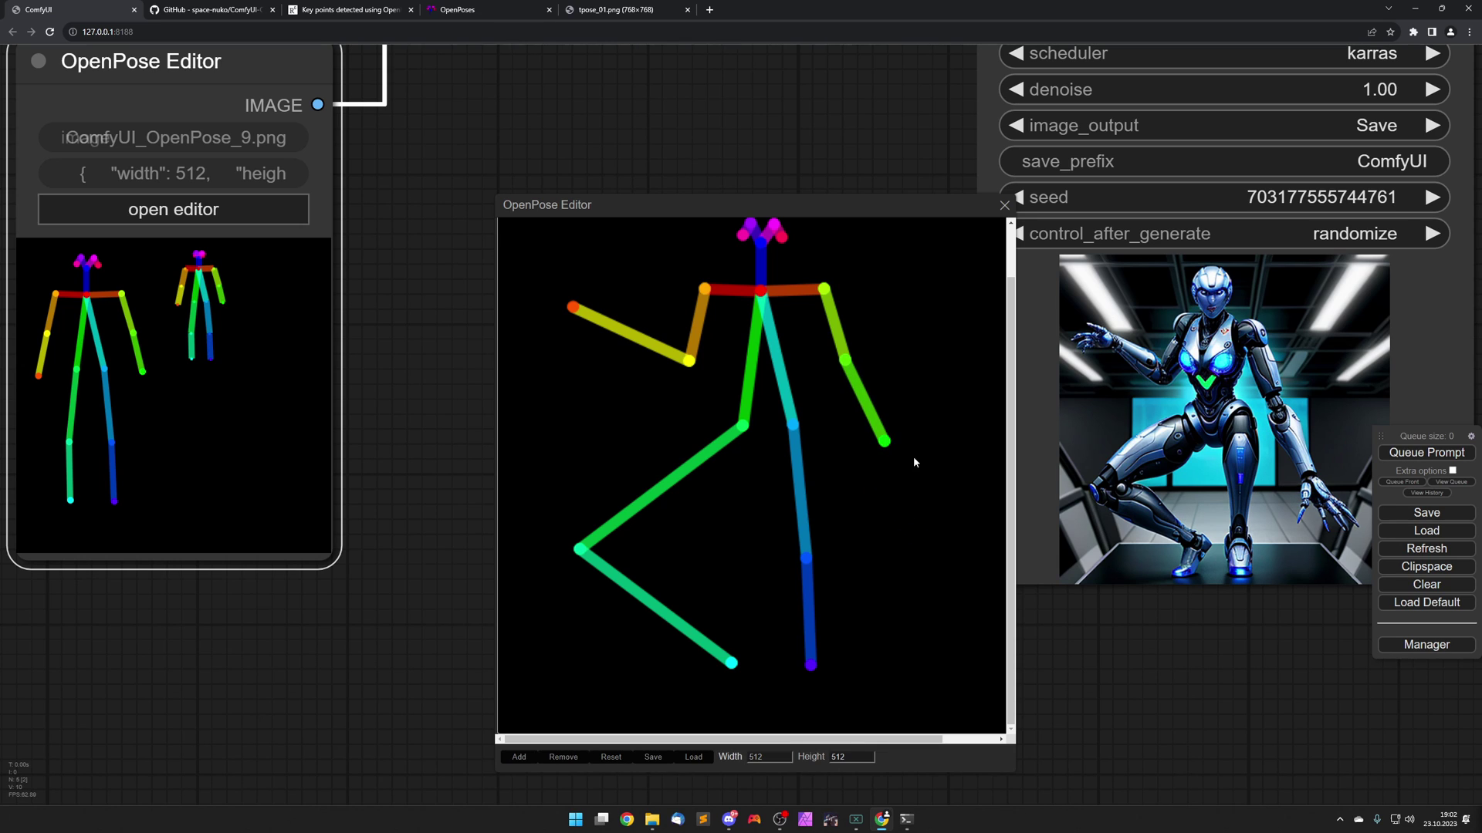
{"action": "left_click", "coordinate": [1422, 453]}
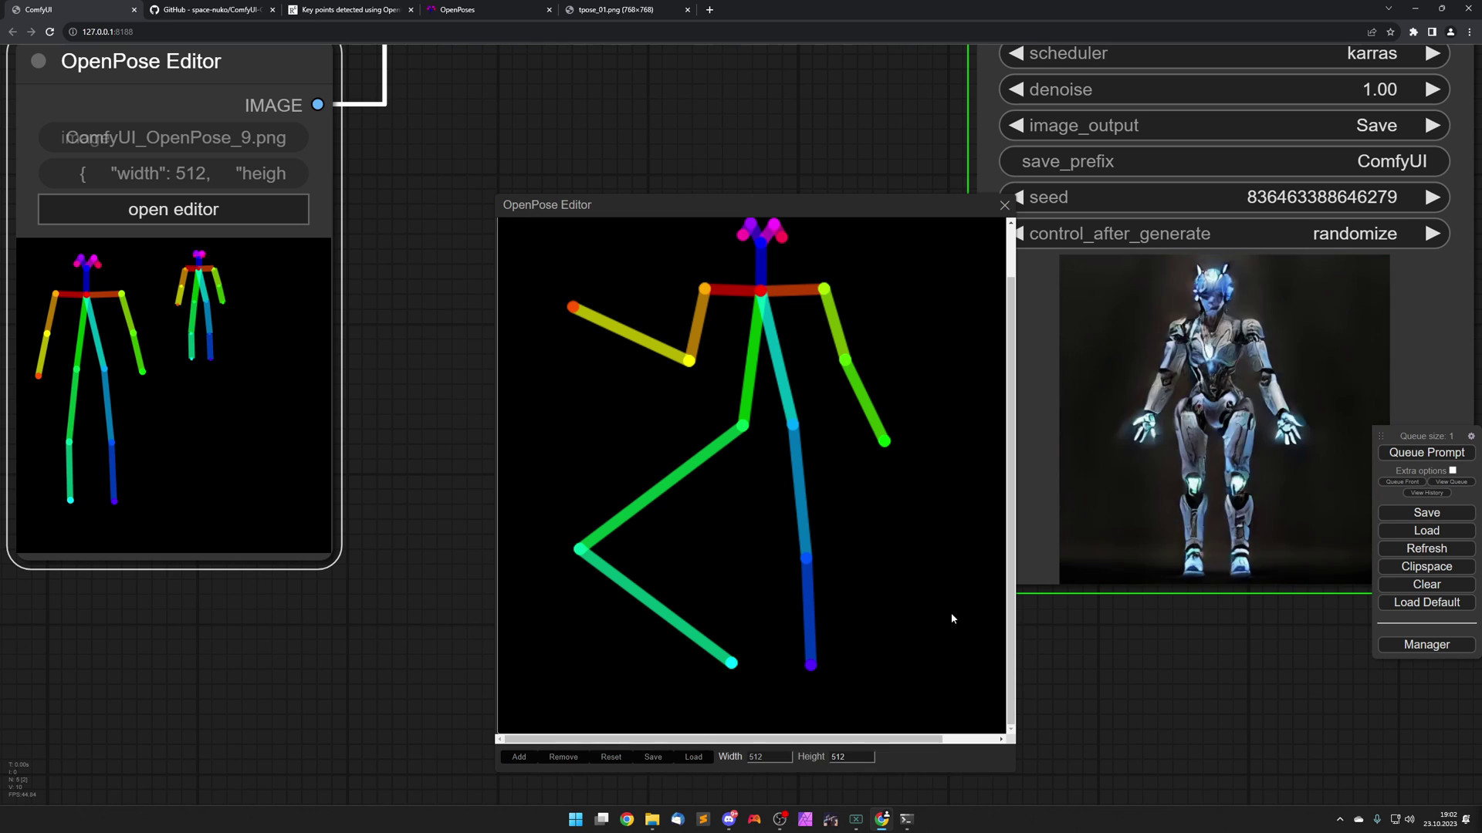
{"action": "left_click", "coordinate": [1417, 457]}
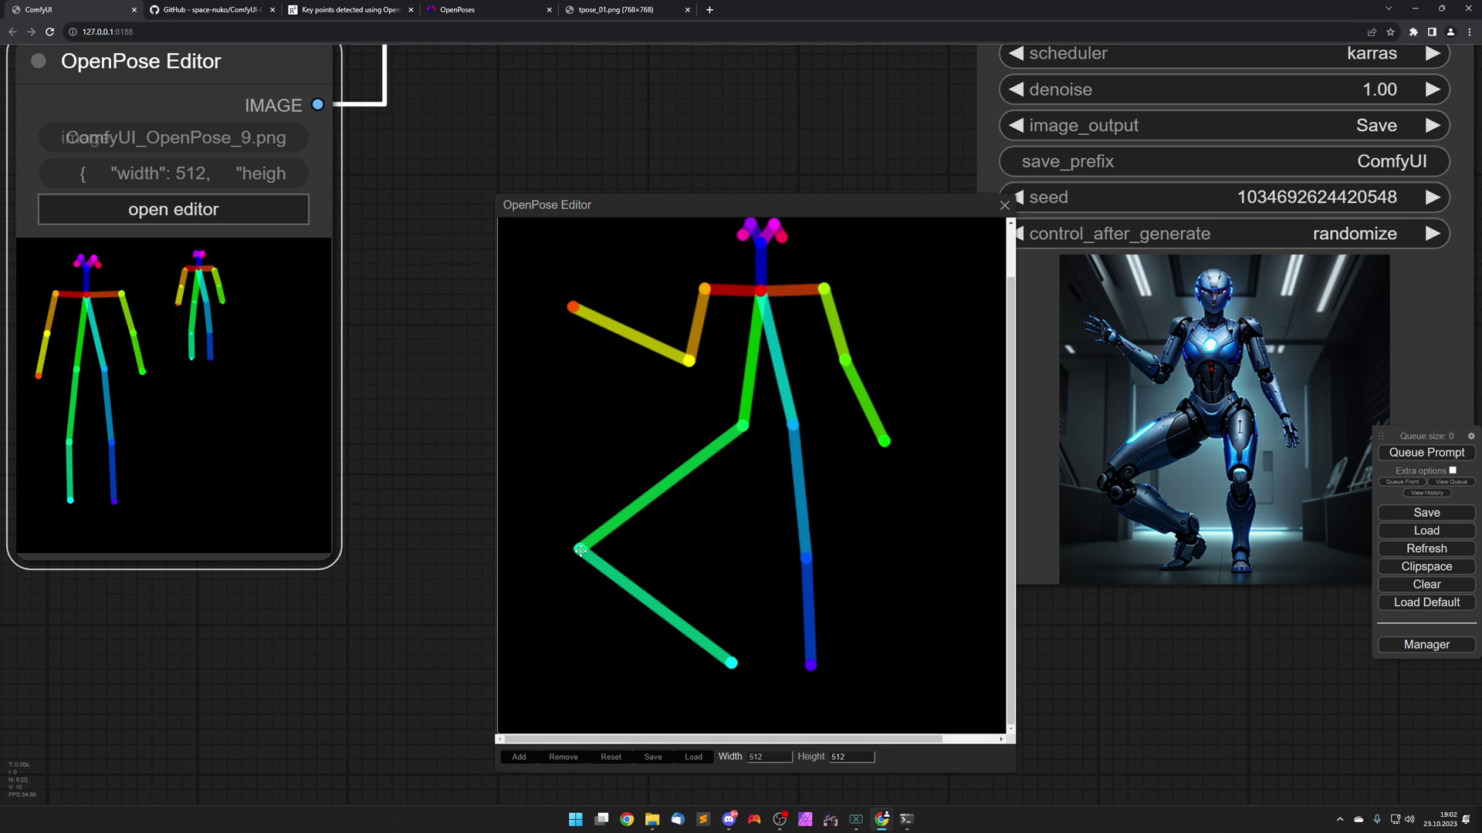
Repose the skeleton with the green leg's knee raised, the yellow forearm lowered and the green forearm raised, and generate the image.
{"action": "left_click_drag", "start_coordinate": [579, 550], "coordinate": [627, 417]}
{"action": "left_click_drag", "start_coordinate": [733, 671], "coordinate": [625, 538]}
{"action": "left_click_drag", "start_coordinate": [690, 357], "coordinate": [692, 321]}
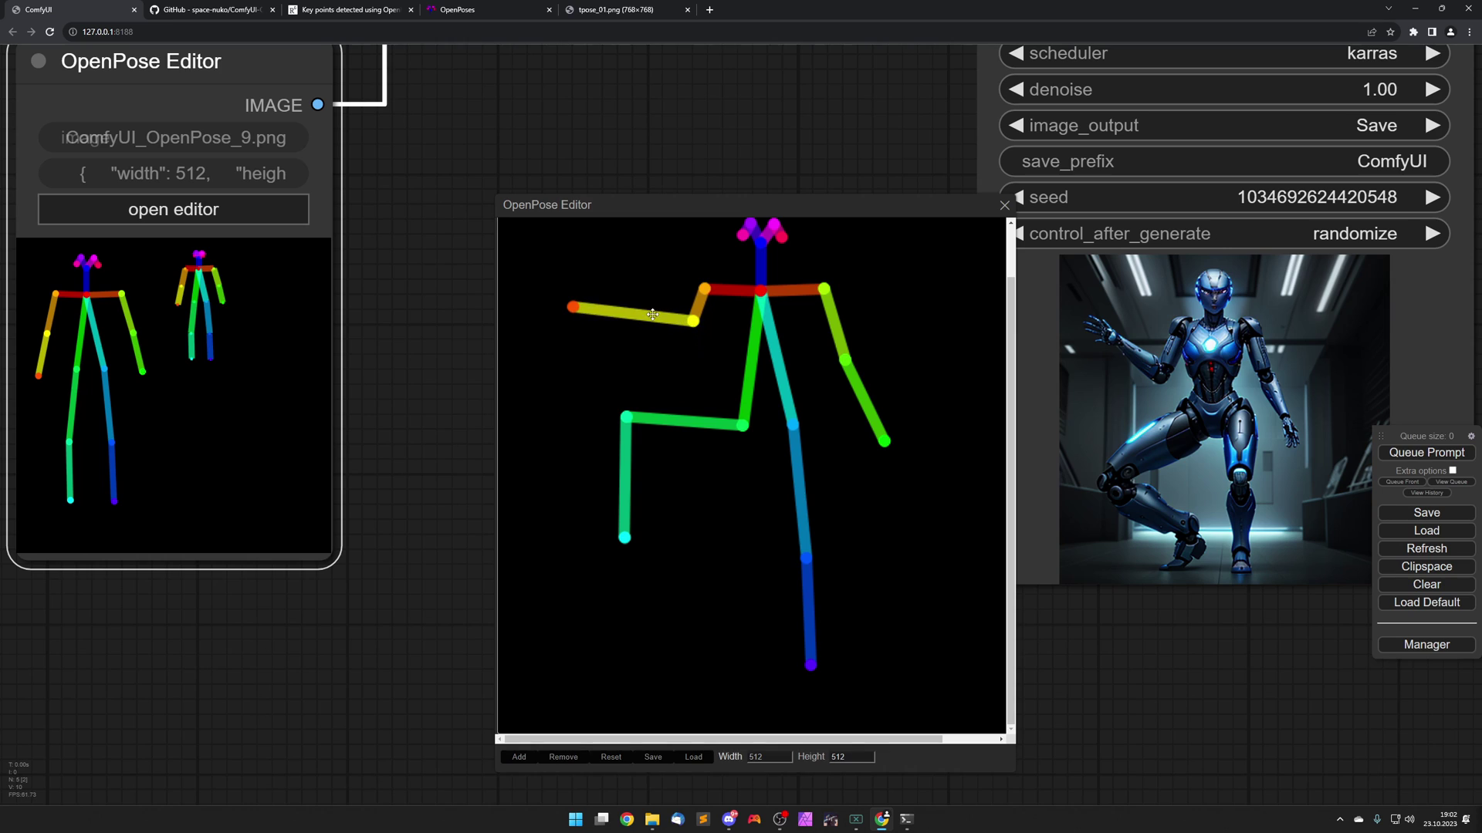
{"action": "left_click_drag", "start_coordinate": [572, 307], "coordinate": [673, 413]}
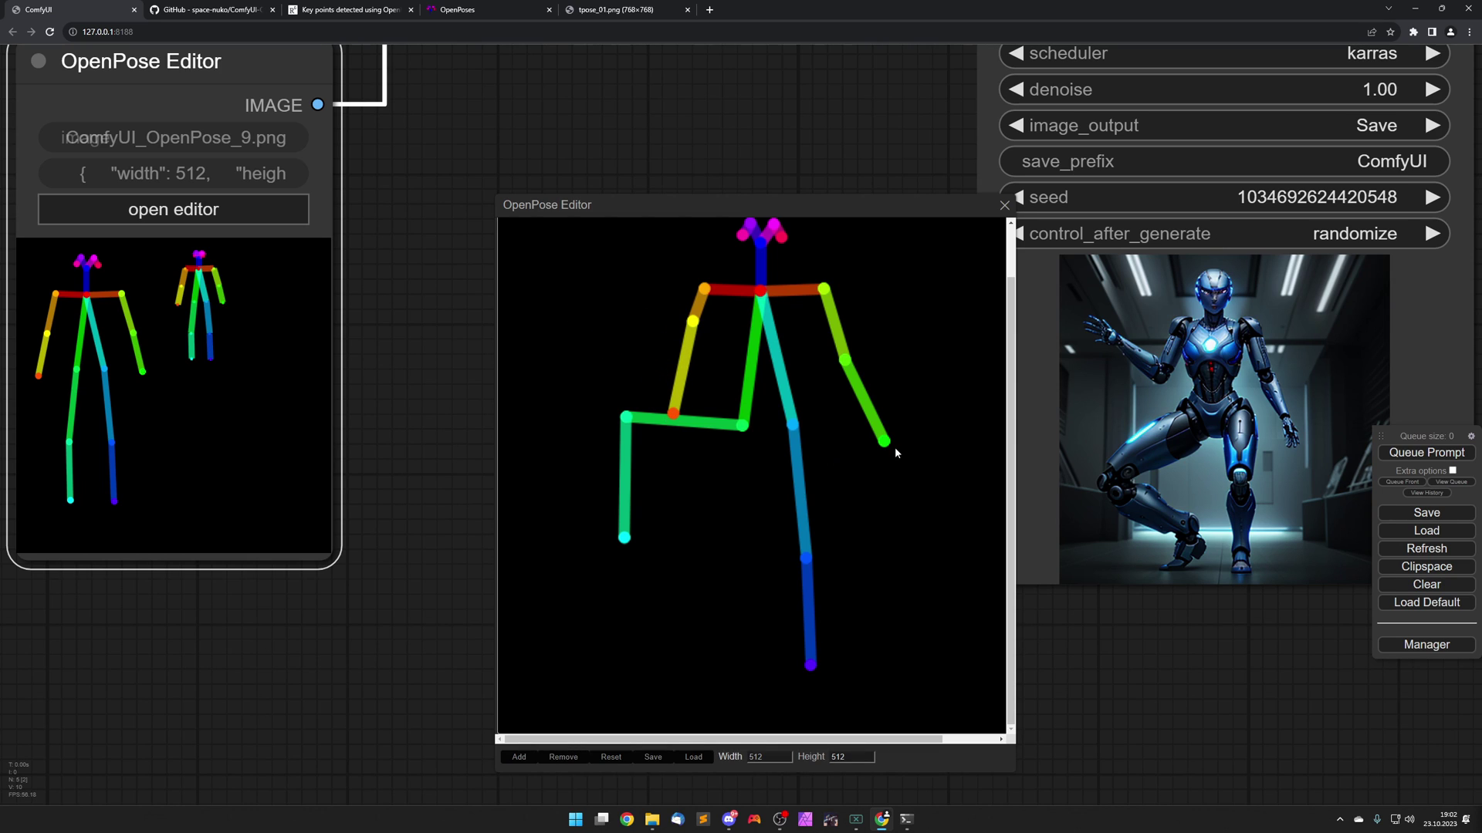
{"action": "left_click_drag", "start_coordinate": [885, 442], "coordinate": [920, 310]}
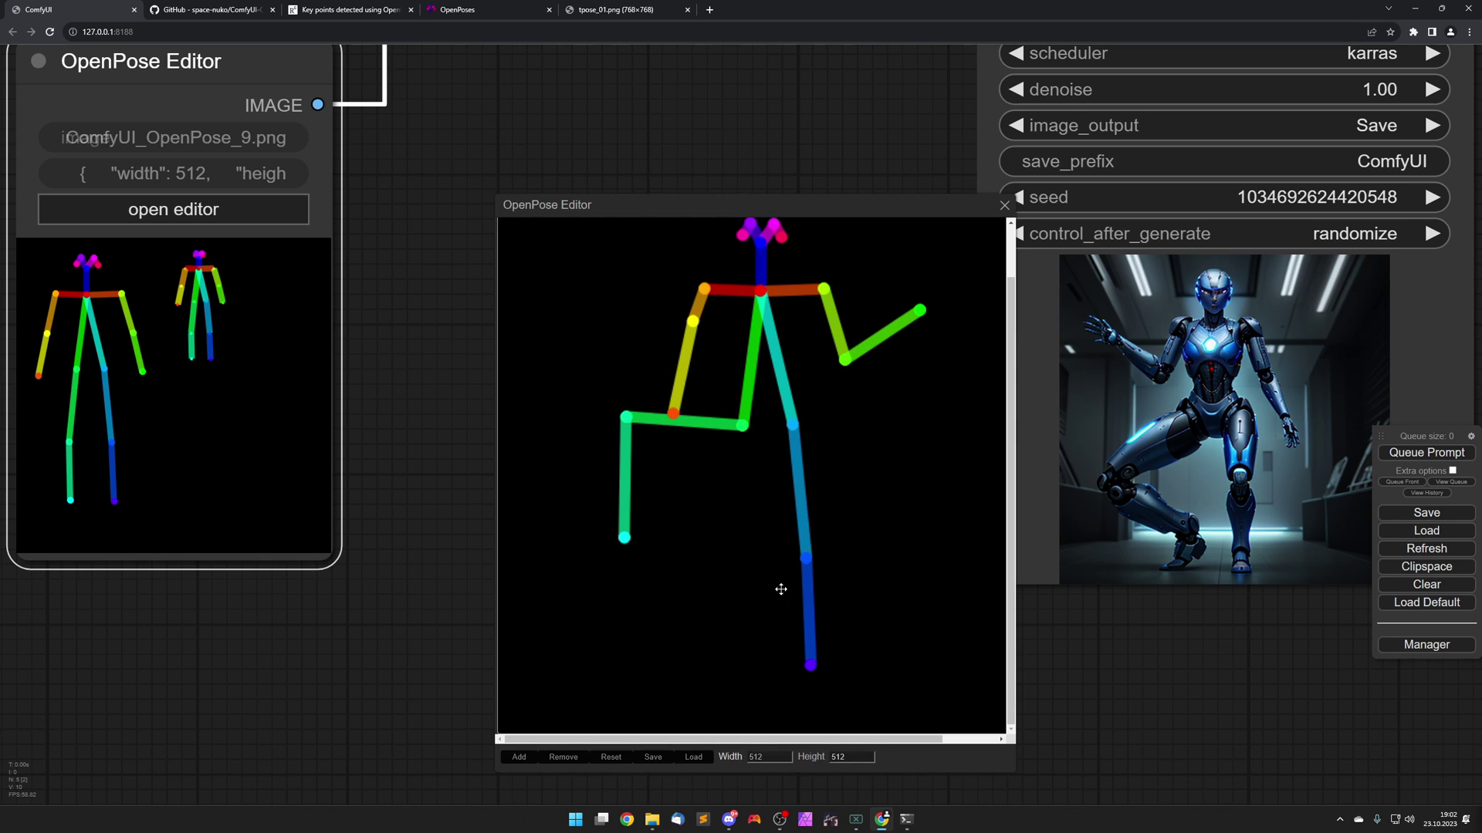
{"action": "key", "text": "ctrl+Return"}
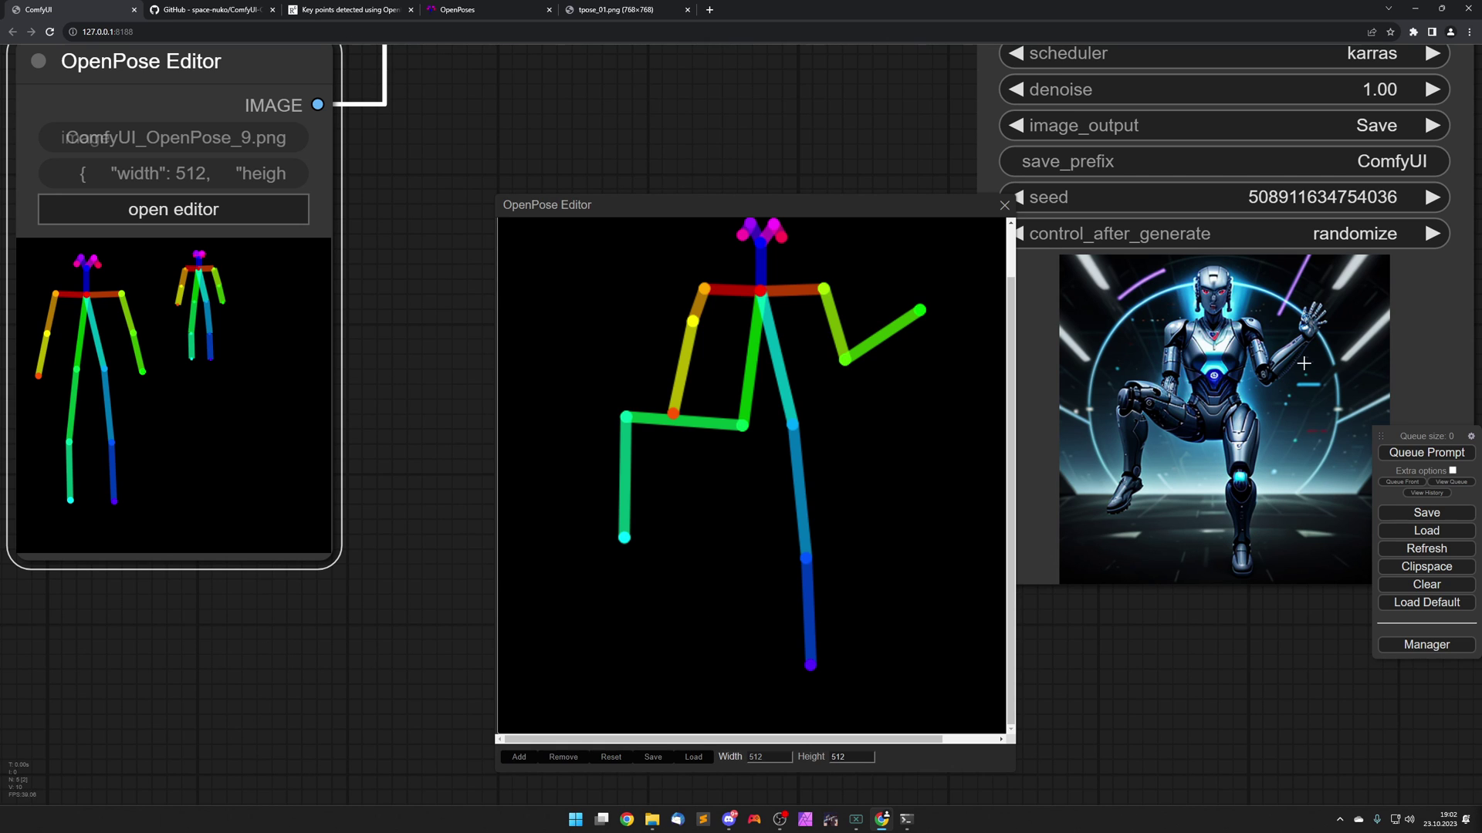
Close the pose editor and bring the complete node workflow into view.
{"action": "scroll", "coordinate": [455, 520], "scroll_direction": "down", "scroll_amount": 4}
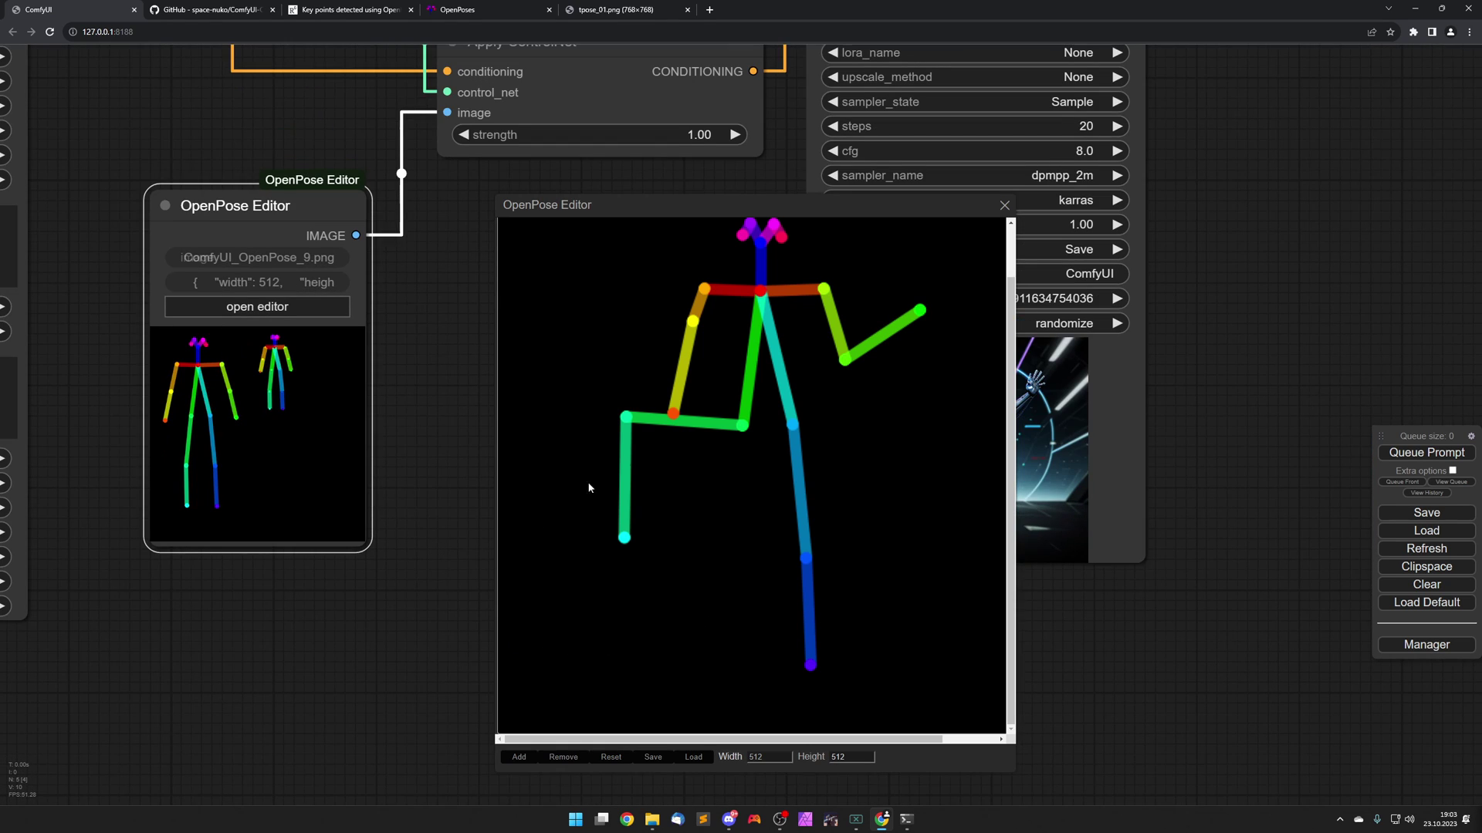
{"action": "left_click", "coordinate": [1004, 205]}
{"action": "scroll", "coordinate": [975, 684], "scroll_direction": "down", "scroll_amount": 5}
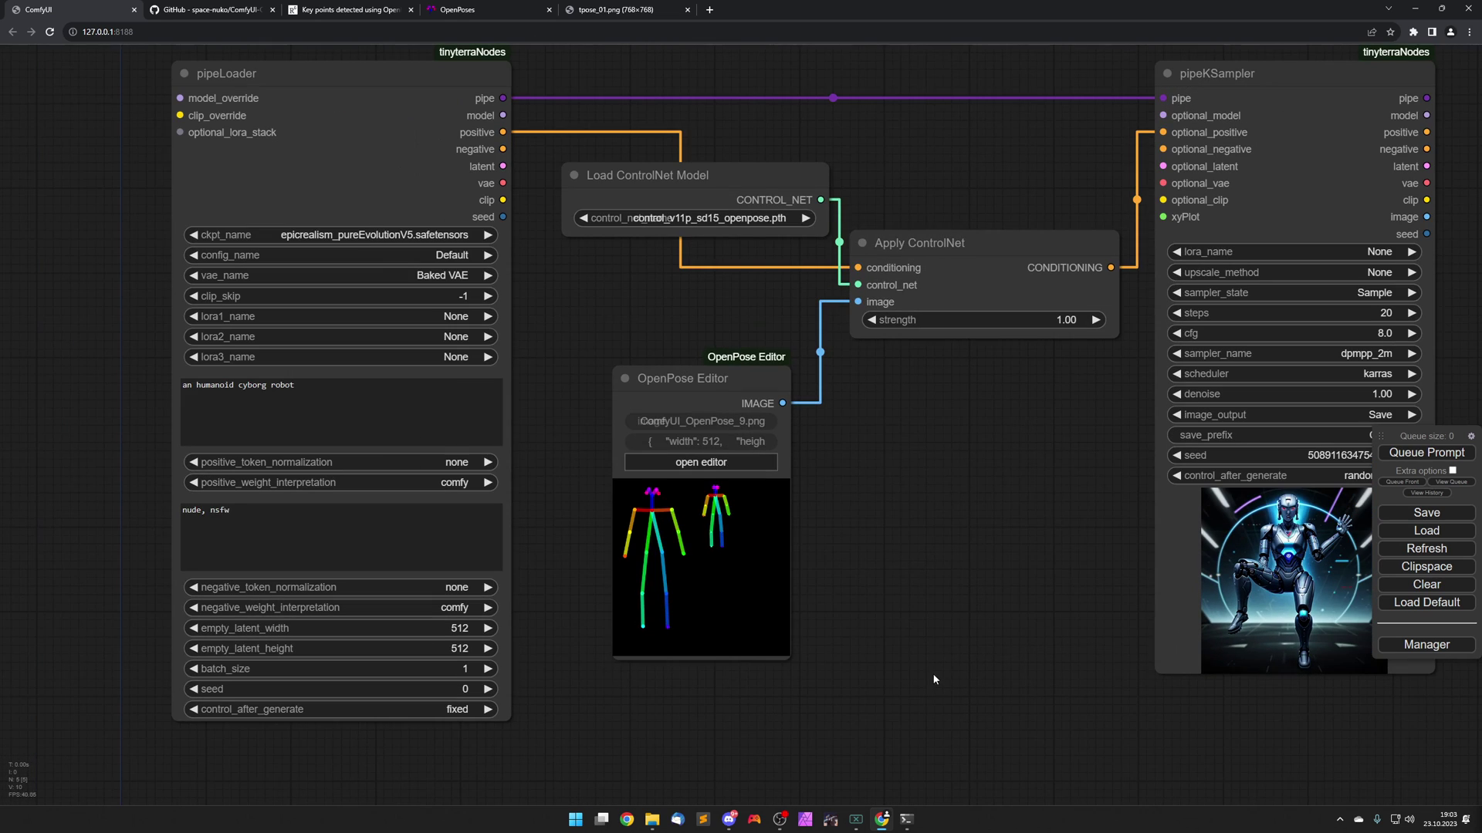
{"action": "left_click_drag", "start_coordinate": [641, 593], "coordinate": [933, 691]}
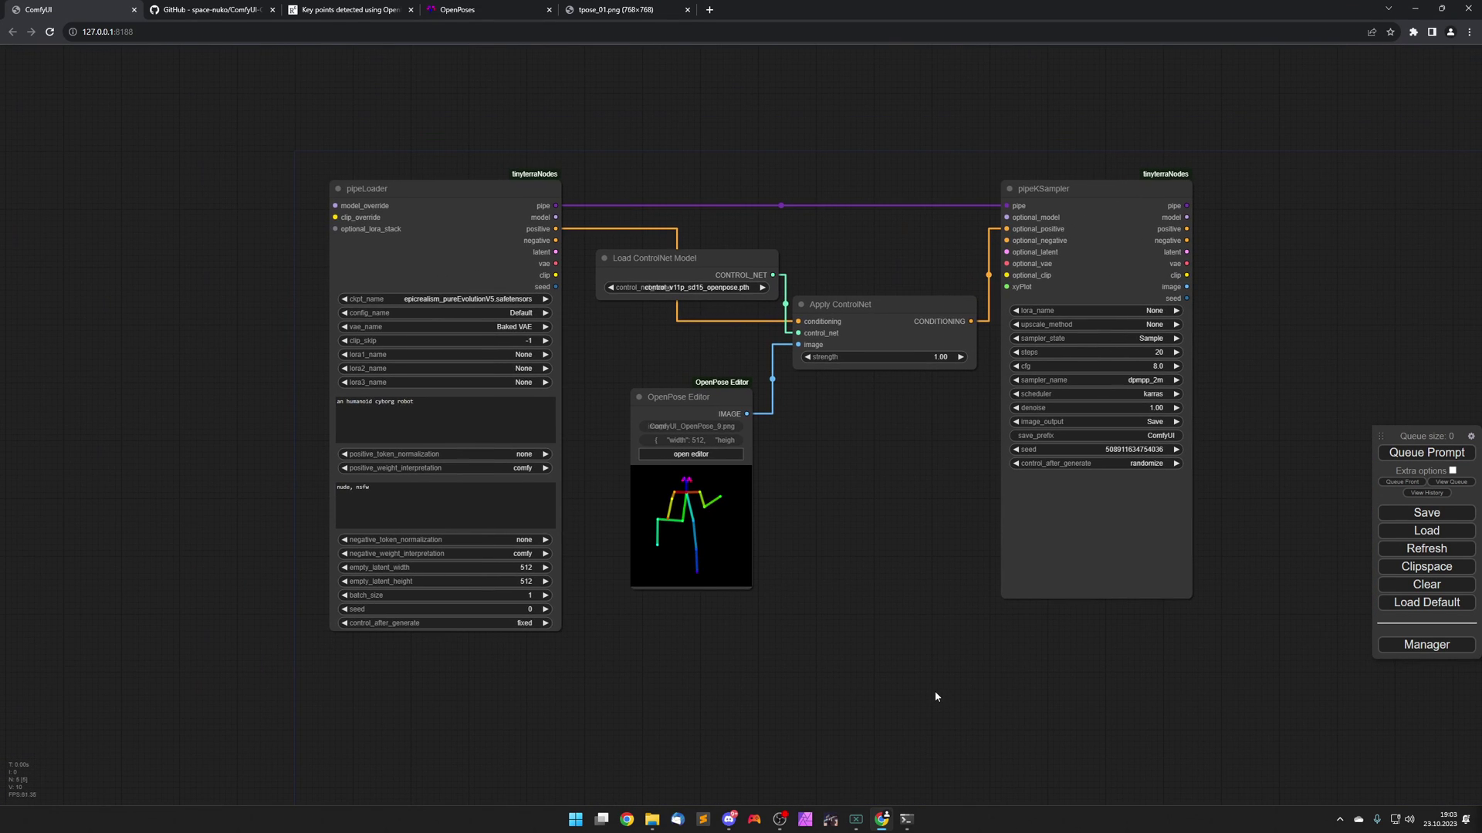
{"action": "scroll", "coordinate": [911, 650], "scroll_direction": "up", "scroll_amount": 2}
{"action": "scroll", "coordinate": [824, 650], "scroll_direction": "up", "scroll_amount": 1}
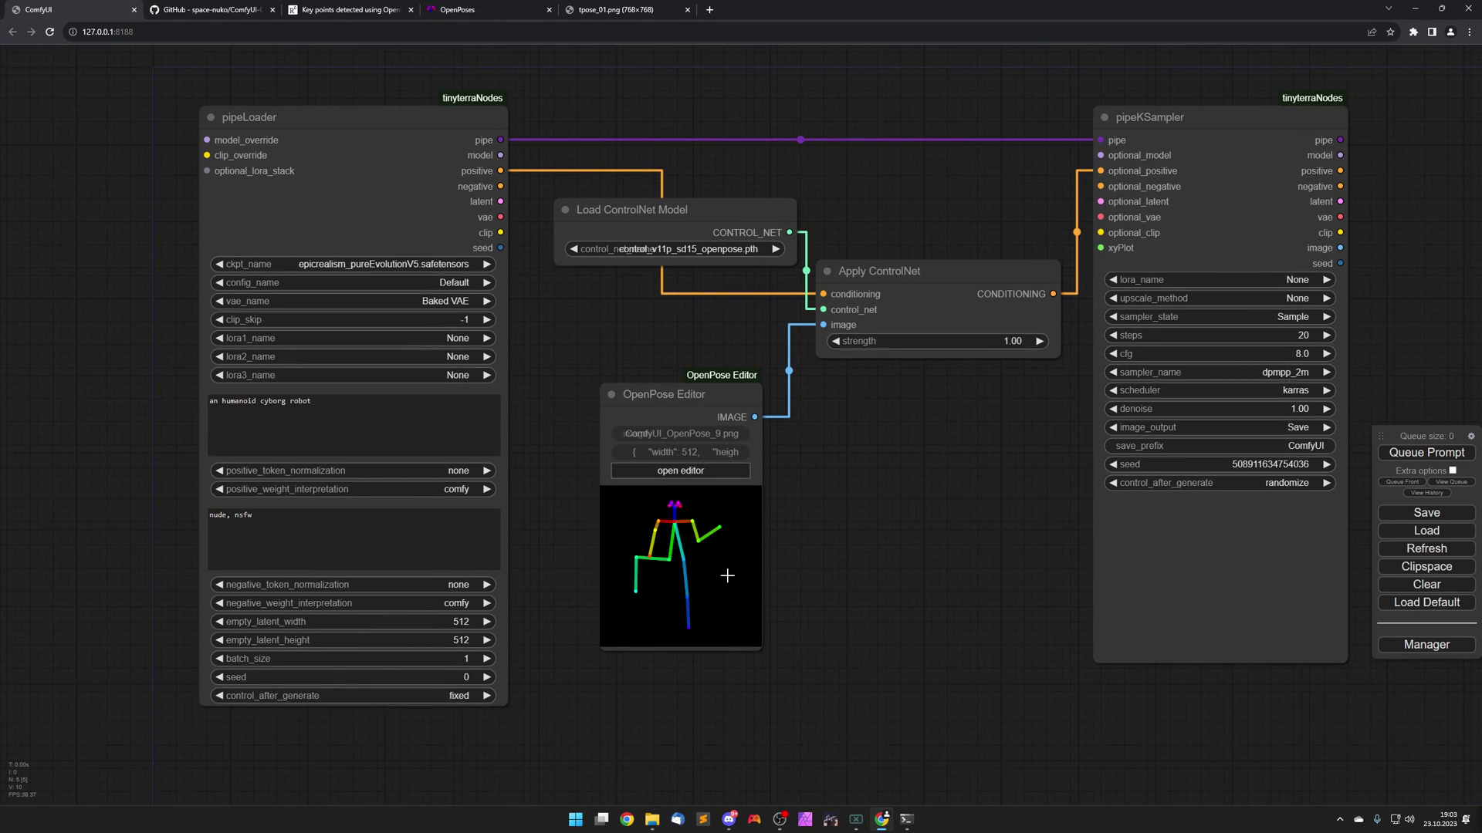
{"action": "left_click_drag", "start_coordinate": [772, 567], "coordinate": [778, 581]}
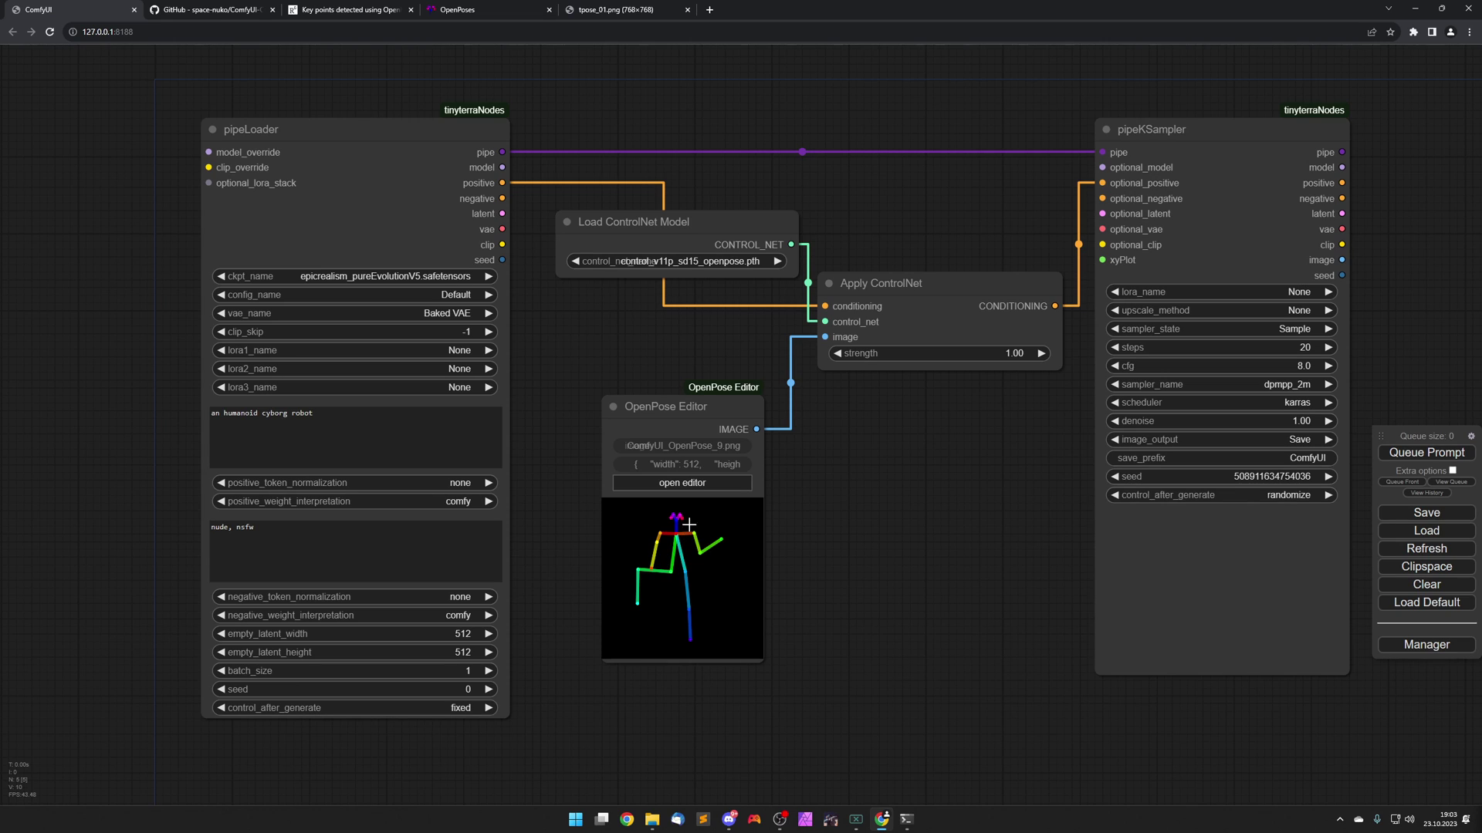
Reopen the pose editor, shrink the whole skeleton to about half size in the canvas's upper area, and generate the image.
{"action": "left_click", "coordinate": [696, 484]}
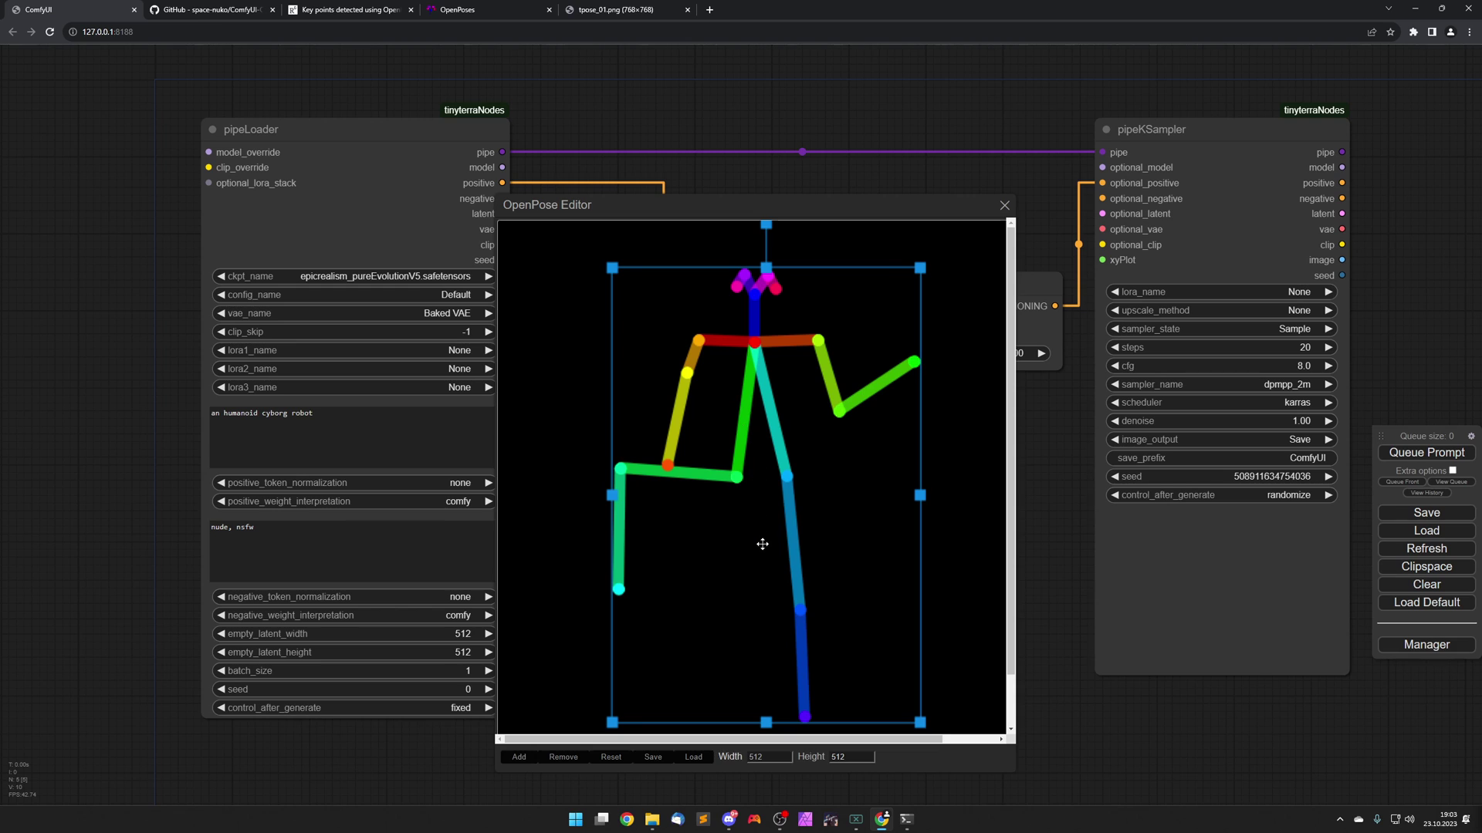
{"action": "left_click_drag", "start_coordinate": [920, 722], "coordinate": [772, 502]}
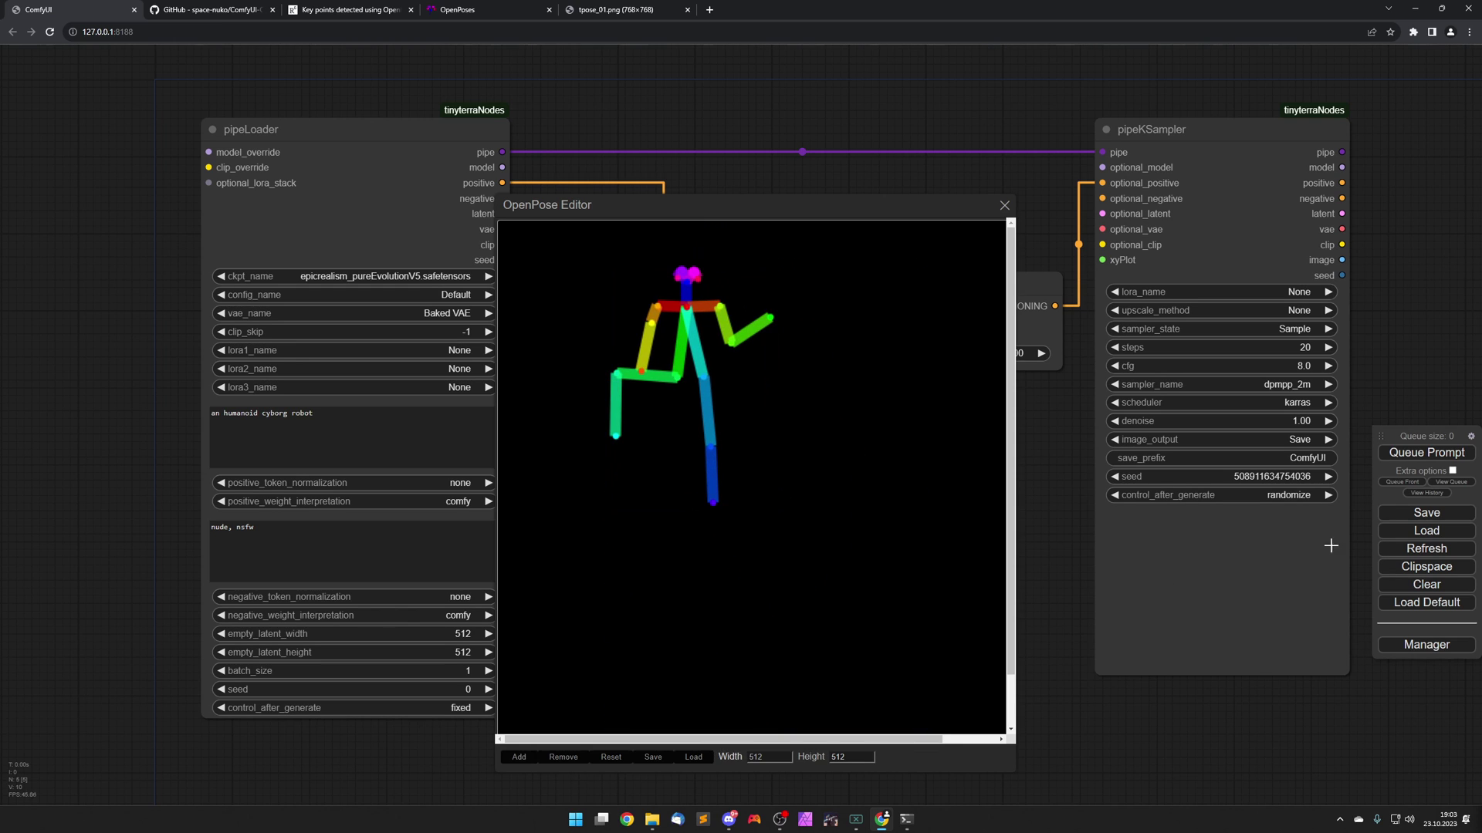
{"action": "left_click", "coordinate": [1426, 457]}
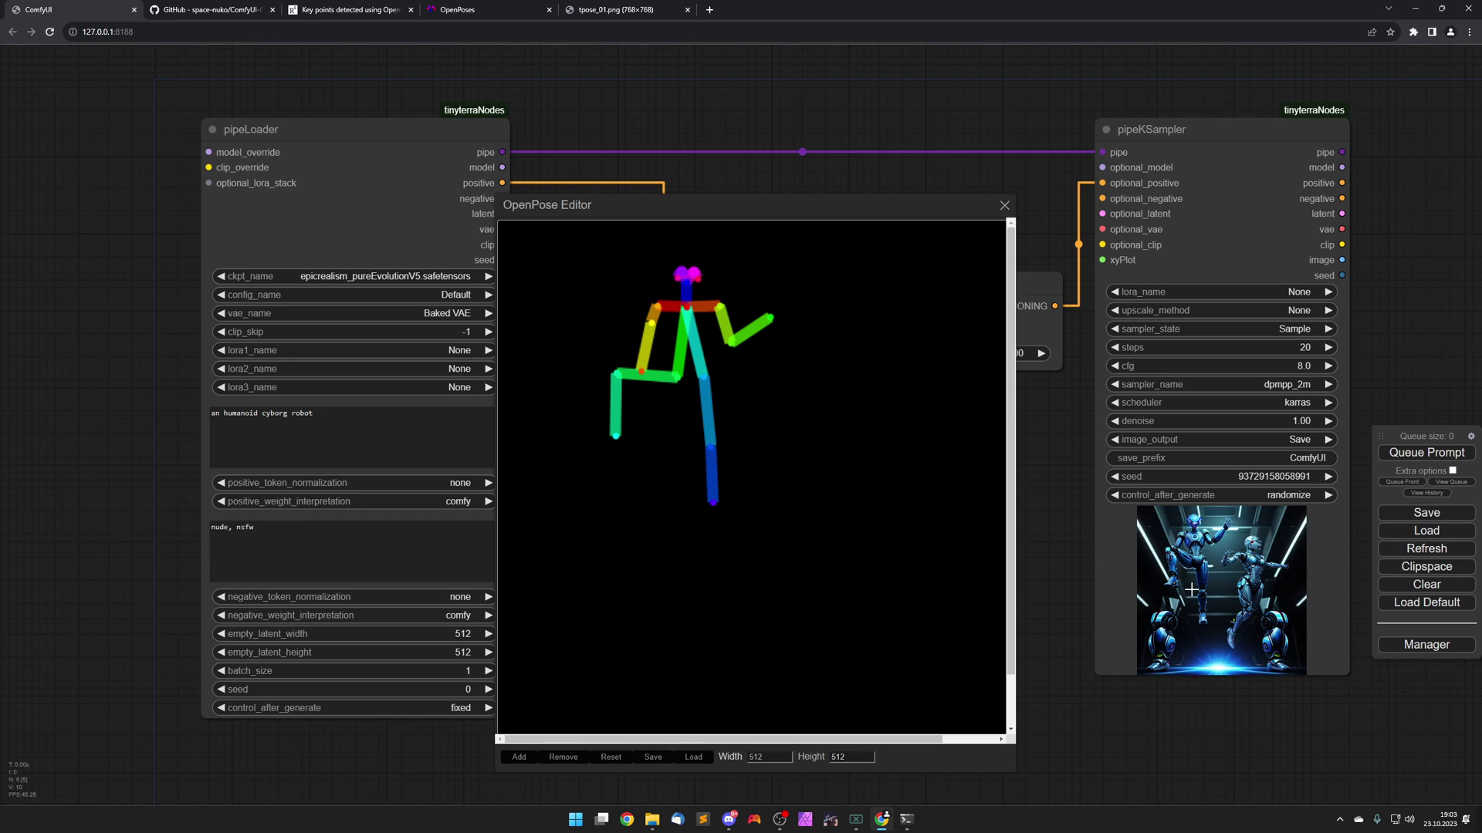
Examine the small-skeleton result up close in the pipeKSampler preview and queue another generation of the same pose.
{"action": "left_click_drag", "start_coordinate": [1098, 634], "coordinate": [1100, 423]}
{"action": "scroll", "coordinate": [1128, 589], "scroll_direction": "up", "scroll_amount": 5}
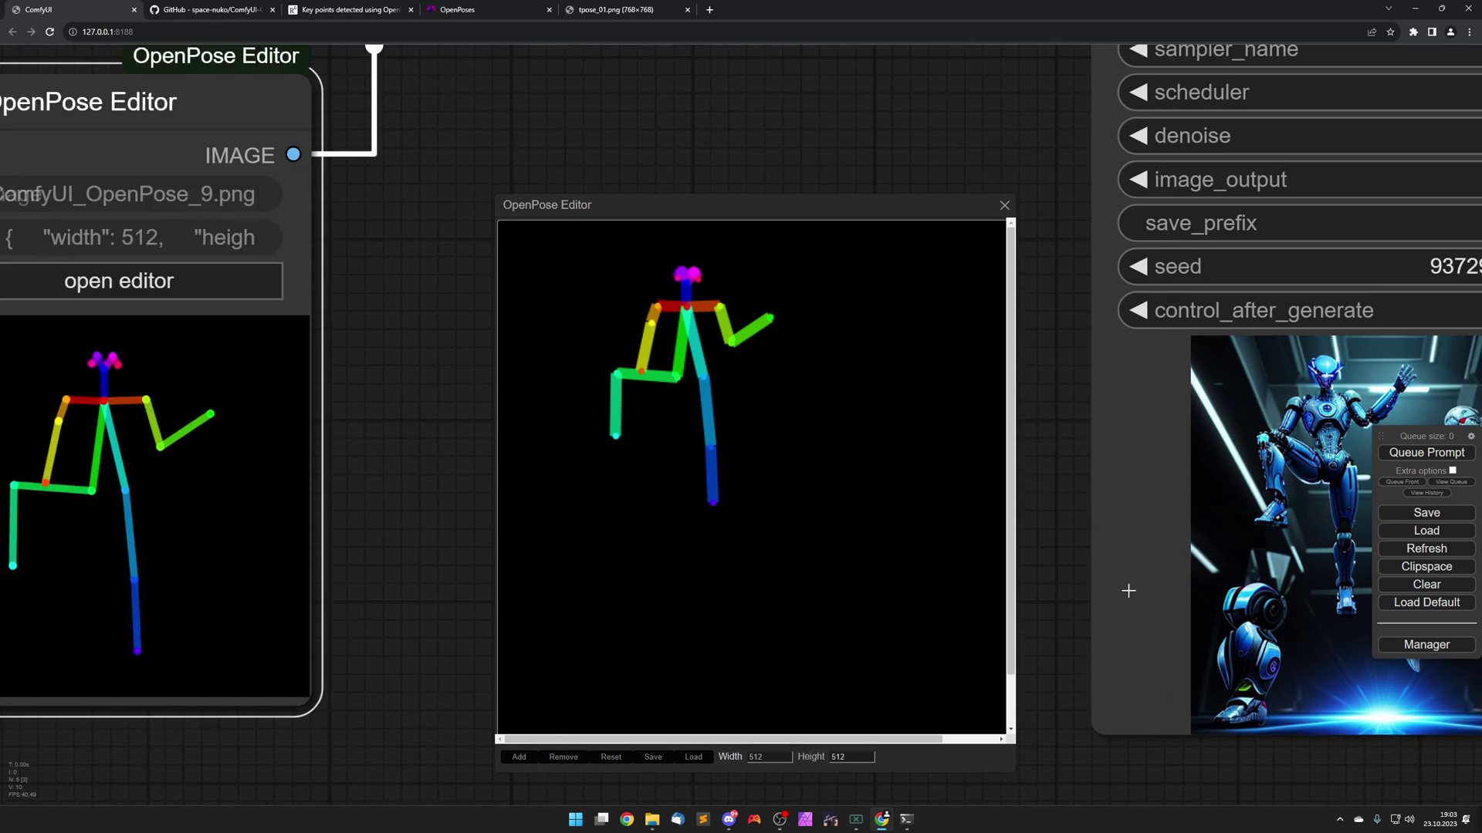
{"action": "left_click_drag", "start_coordinate": [1127, 589], "coordinate": [909, 575]}
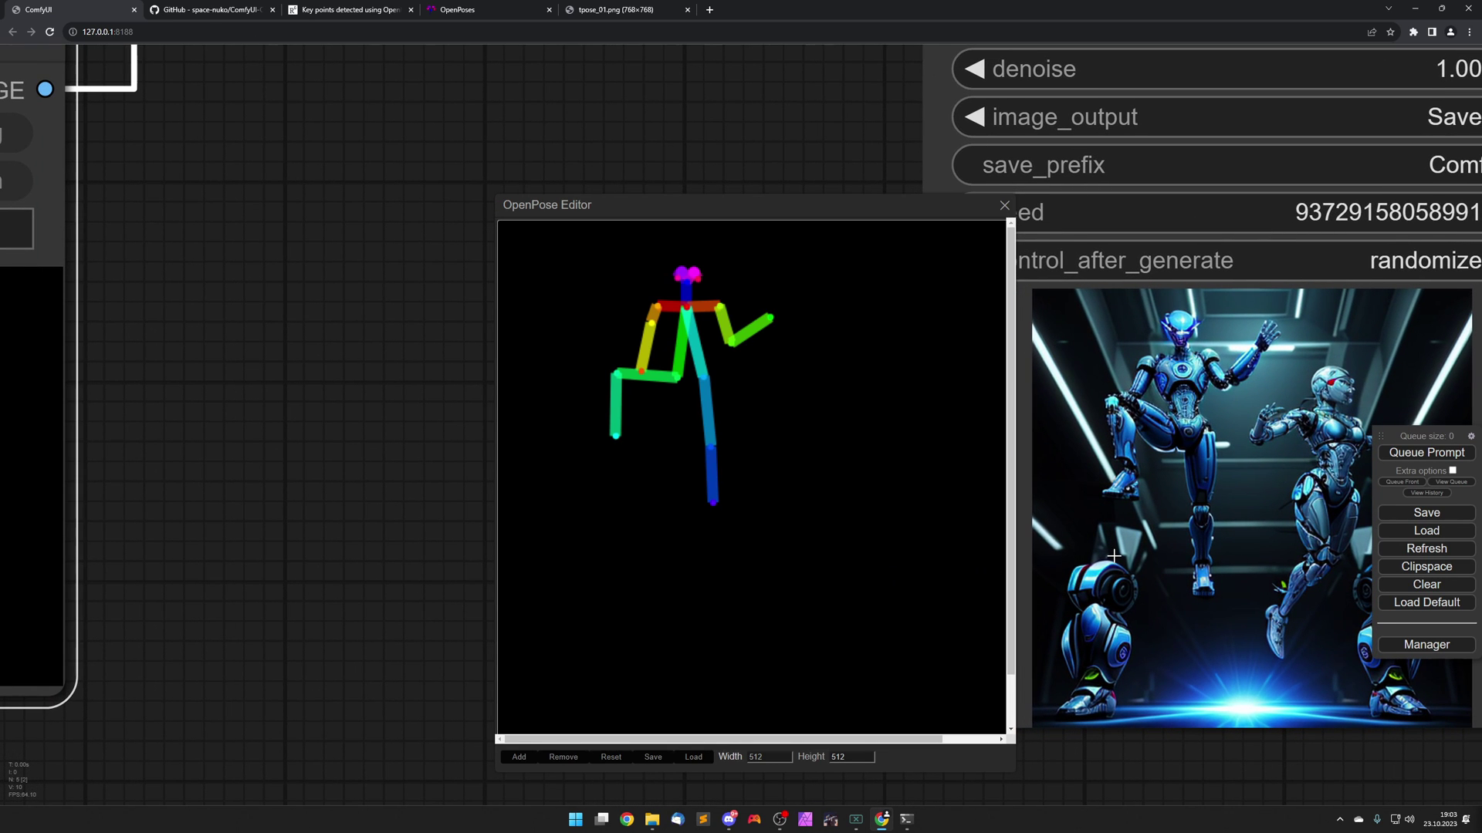
{"action": "scroll", "coordinate": [1111, 554], "scroll_direction": "down", "scroll_amount": 2}
{"action": "left_click_drag", "start_coordinate": [1167, 567], "coordinate": [1169, 355]}
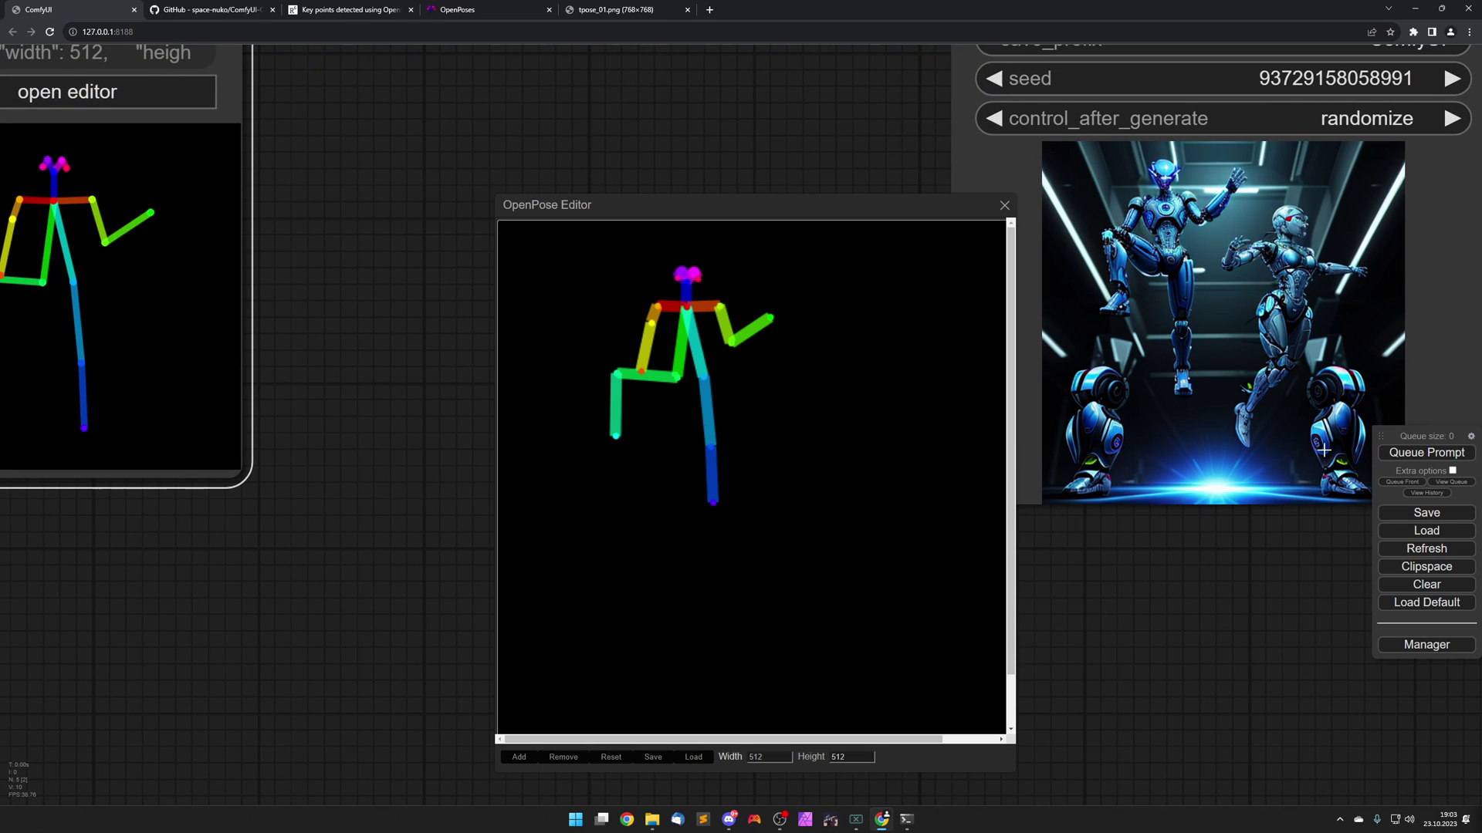
{"action": "left_click", "coordinate": [1424, 453]}
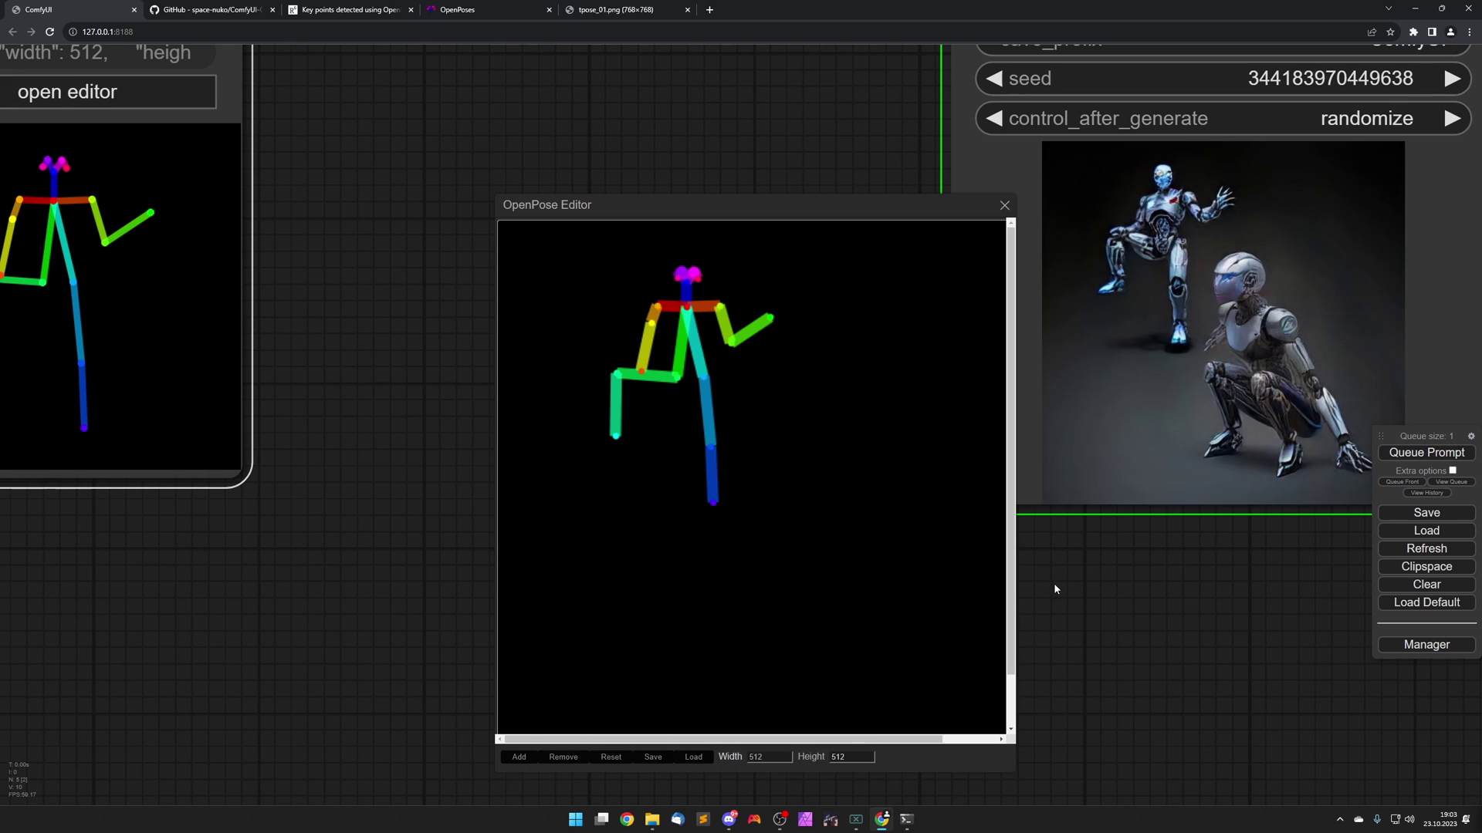
Enlarge the whole skeleton proportionally until it spans most of the pose canvas's height.
{"action": "scroll", "coordinate": [1065, 600], "scroll_direction": "down", "scroll_amount": 5}
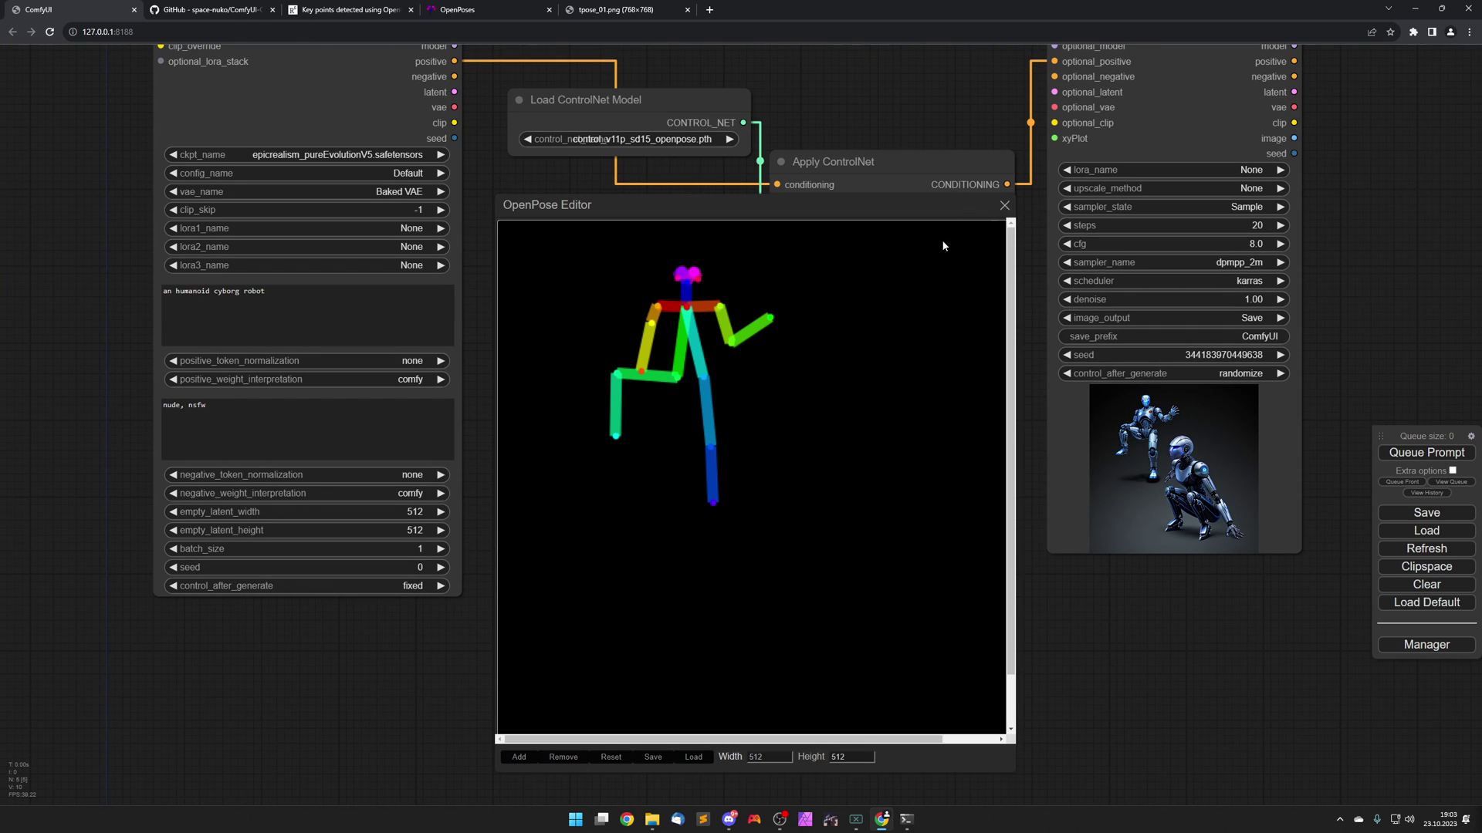
{"action": "left_click", "coordinate": [743, 424]}
{"action": "left_click_drag", "start_coordinate": [775, 512], "coordinate": [916, 658]}
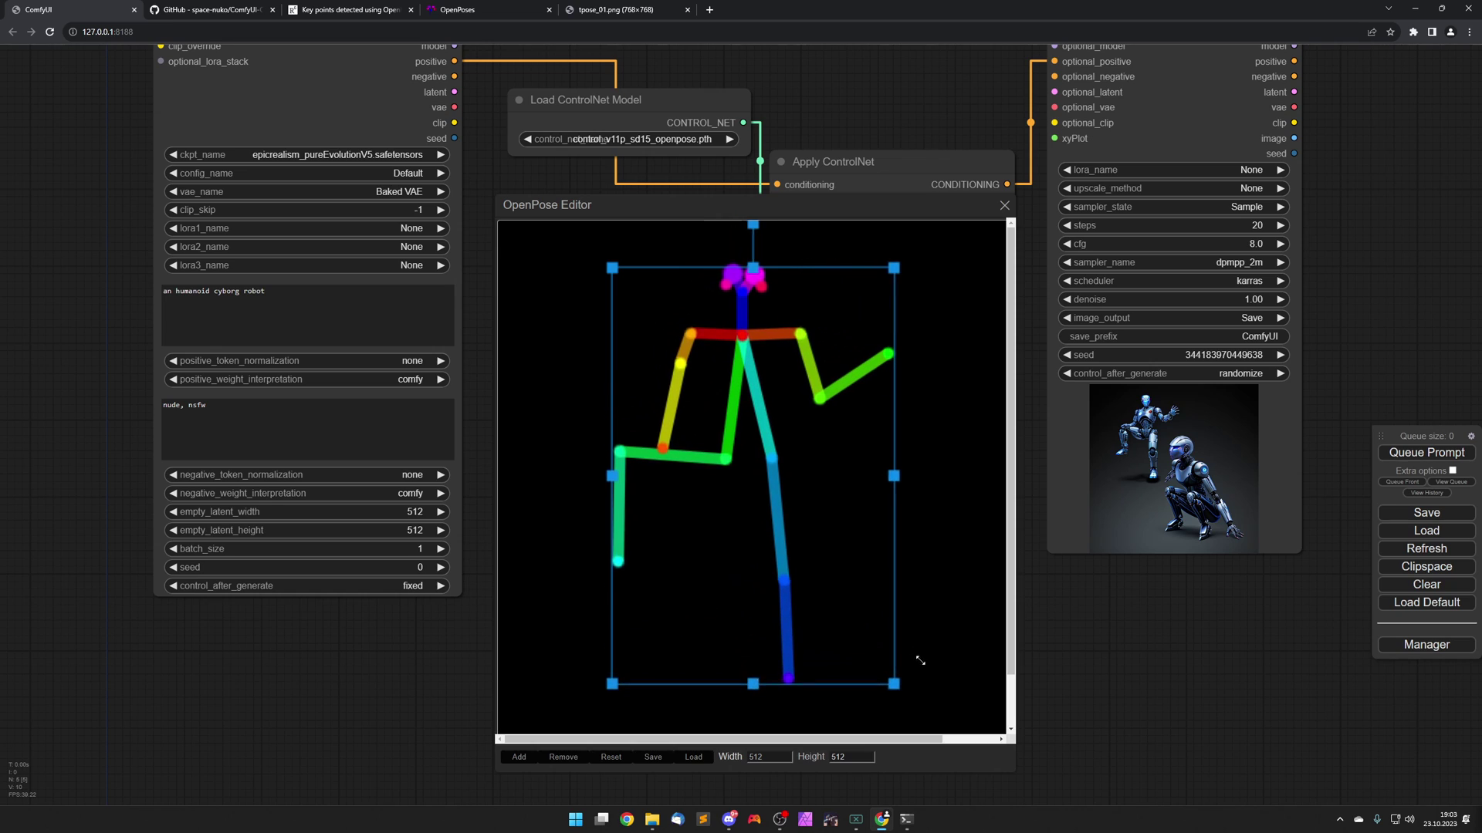
{"action": "left_click", "coordinate": [706, 586]}
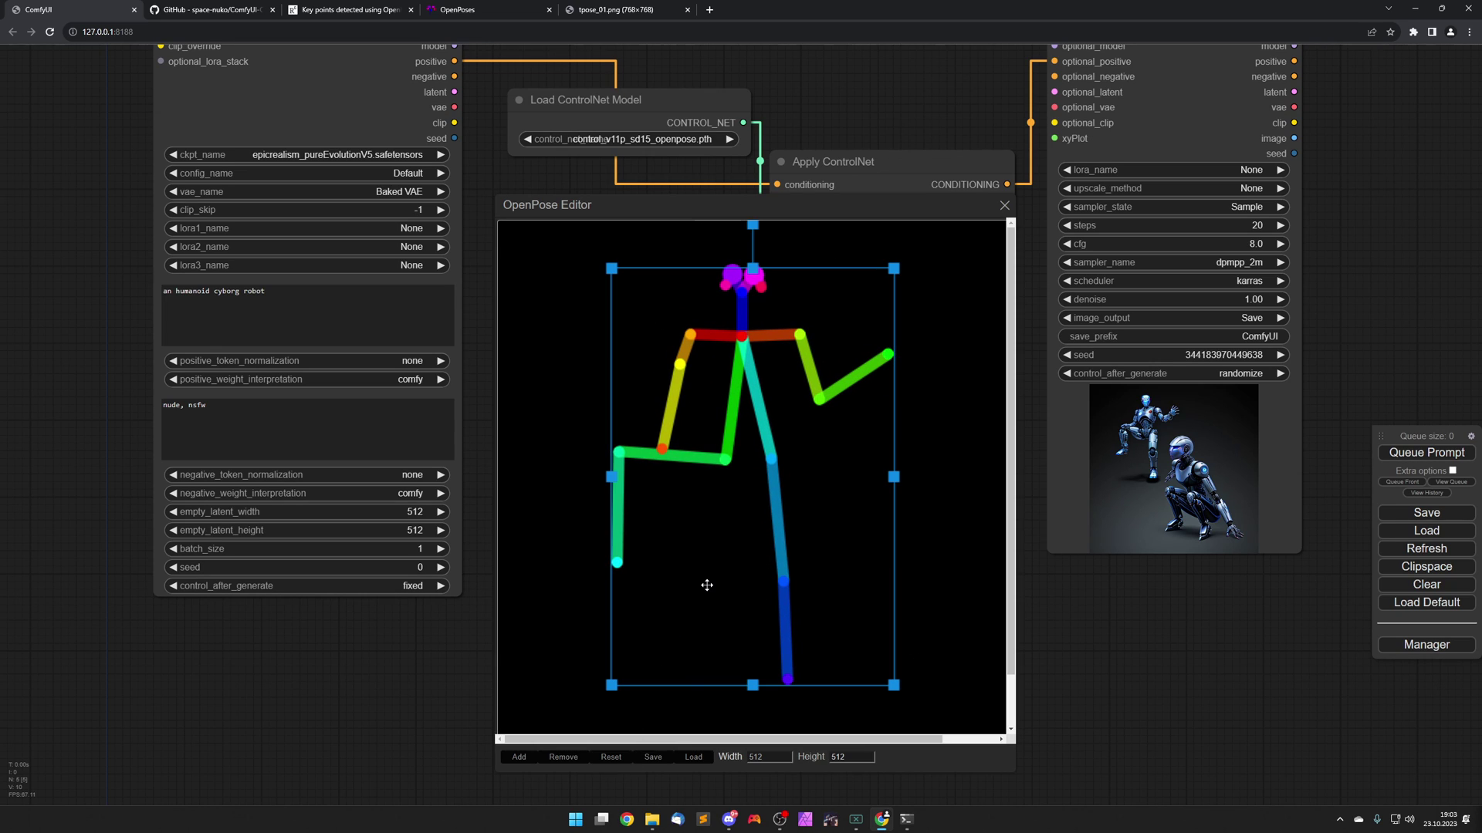
Reset the canvas to a fresh default standing skeleton, then squash it vertically to less than half its height.
{"action": "left_click", "coordinate": [611, 757]}
{"action": "left_click", "coordinate": [519, 757]}
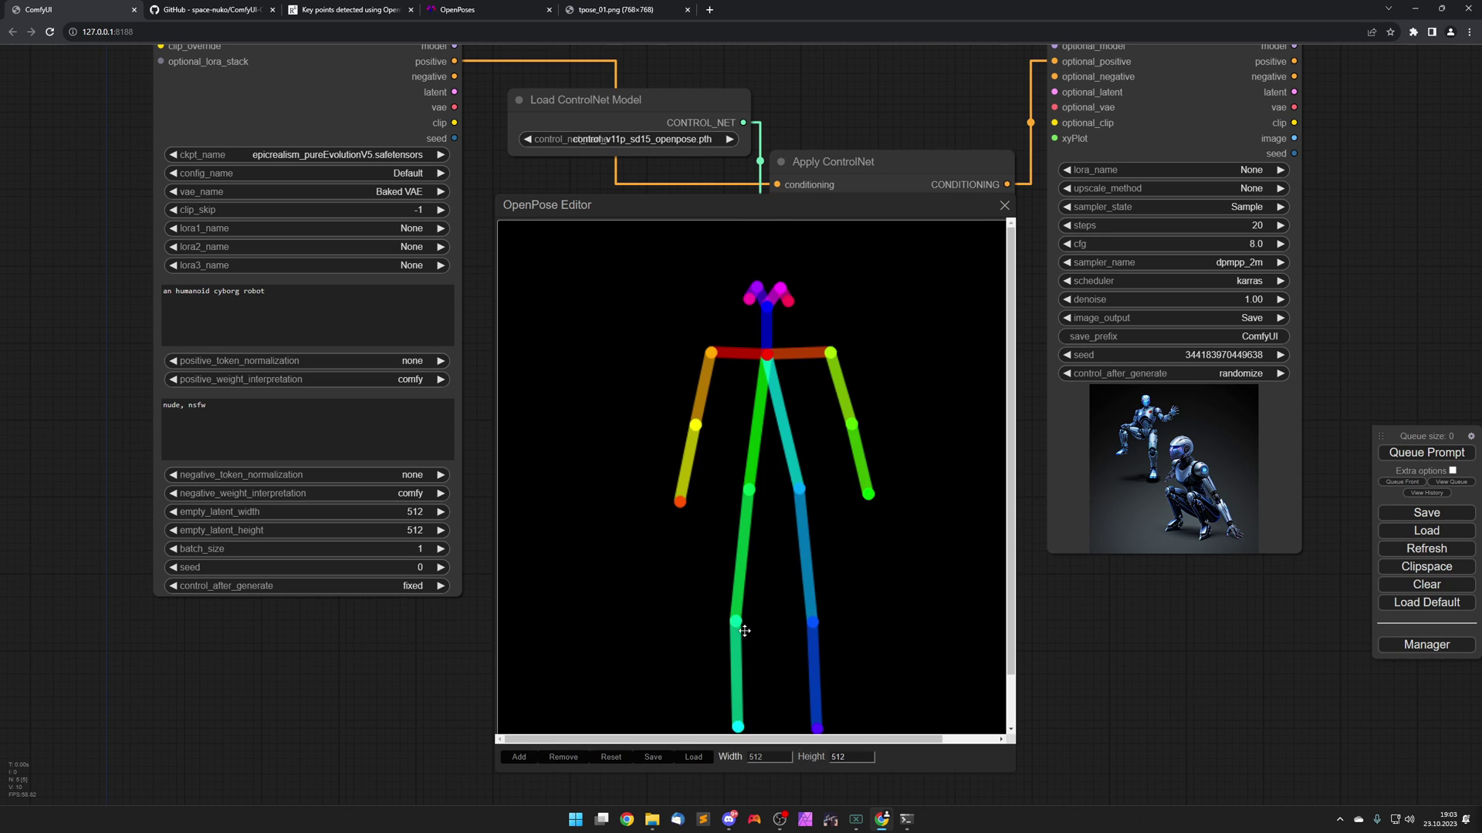
{"action": "left_click_drag", "start_coordinate": [738, 628], "coordinate": [748, 595]}
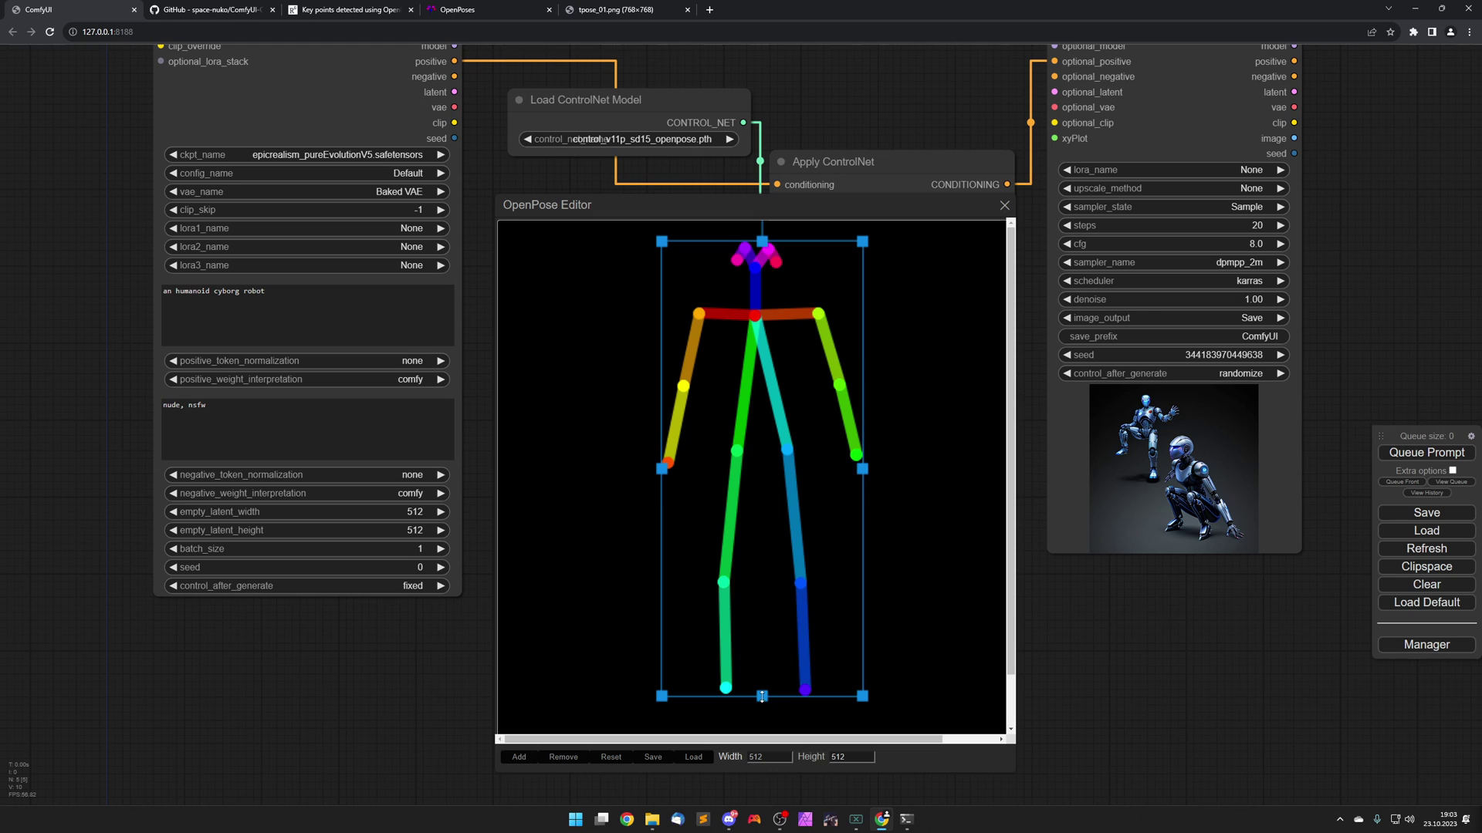
{"action": "left_click_drag", "start_coordinate": [762, 697], "coordinate": [738, 549]}
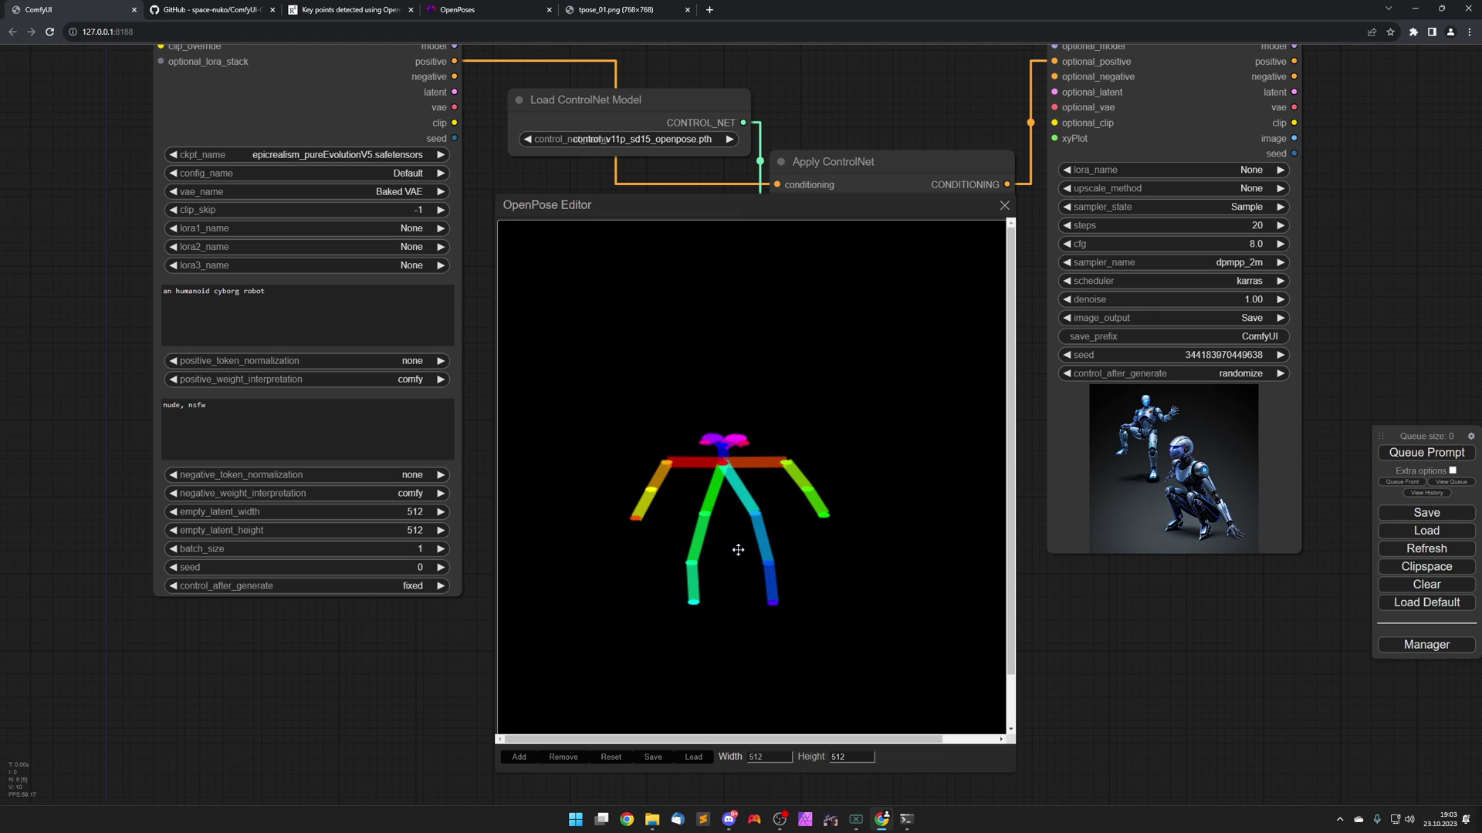
Scale the squashed skeleton up into a wide, stocky figure filling most of the canvas's width, and generate two images of it.
{"action": "left_click", "coordinate": [773, 567]}
{"action": "left_click_drag", "start_coordinate": [824, 608], "coordinate": [982, 653]}
{"action": "left_click", "coordinate": [1433, 455]}
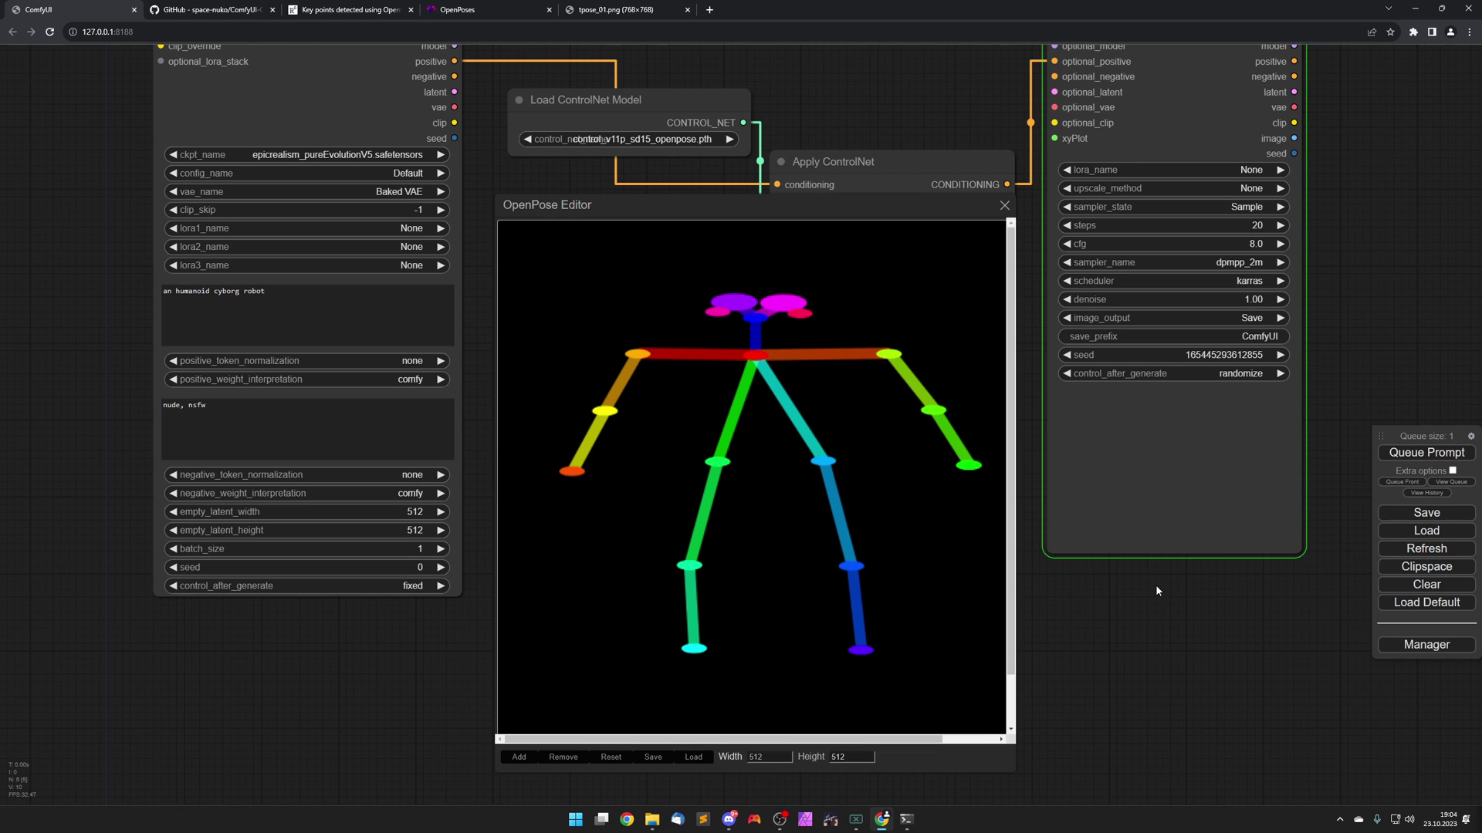
{"action": "scroll", "coordinate": [1155, 585], "scroll_direction": "up", "scroll_amount": 4}
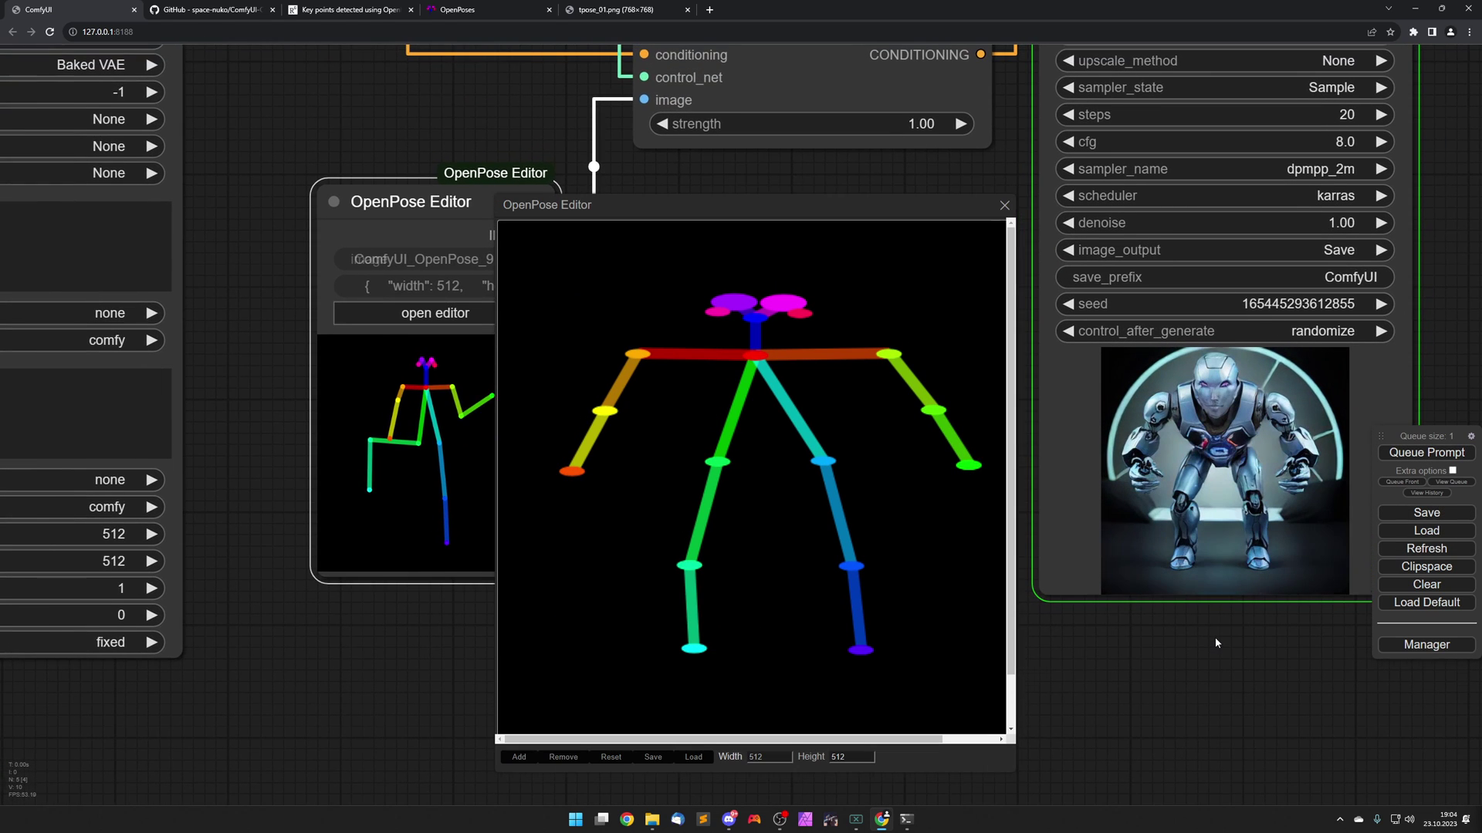
{"action": "scroll", "coordinate": [1217, 643], "scroll_direction": "up", "scroll_amount": 1}
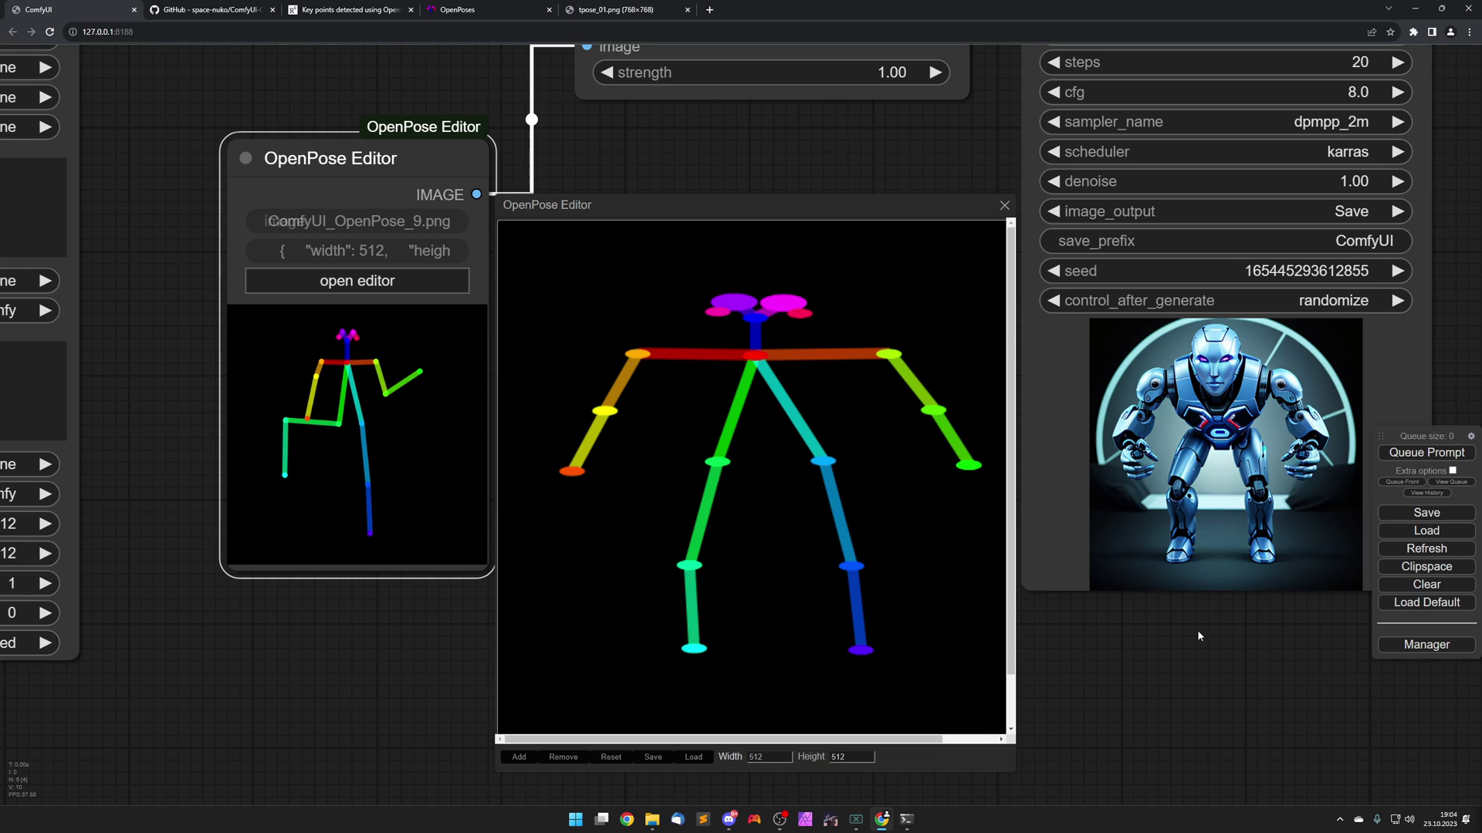
{"action": "left_click", "coordinate": [1426, 452]}
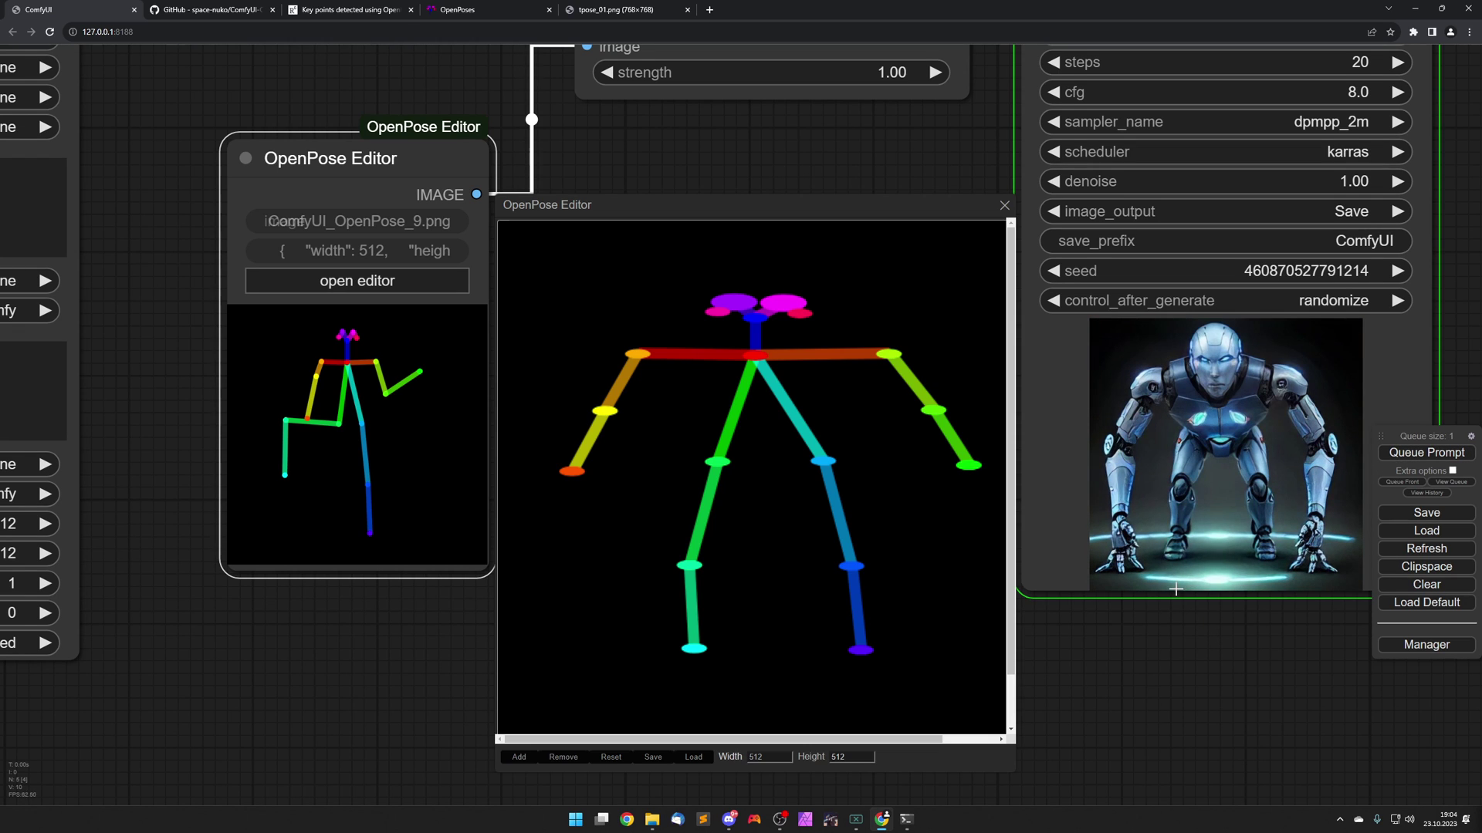
Stretch both wrists down to ankle level, lower both elbows for long ape-like arms, and generate two images.
{"action": "left_click_drag", "start_coordinate": [968, 466], "coordinate": [919, 650]}
{"action": "left_click_drag", "start_coordinate": [573, 480], "coordinate": [605, 662]}
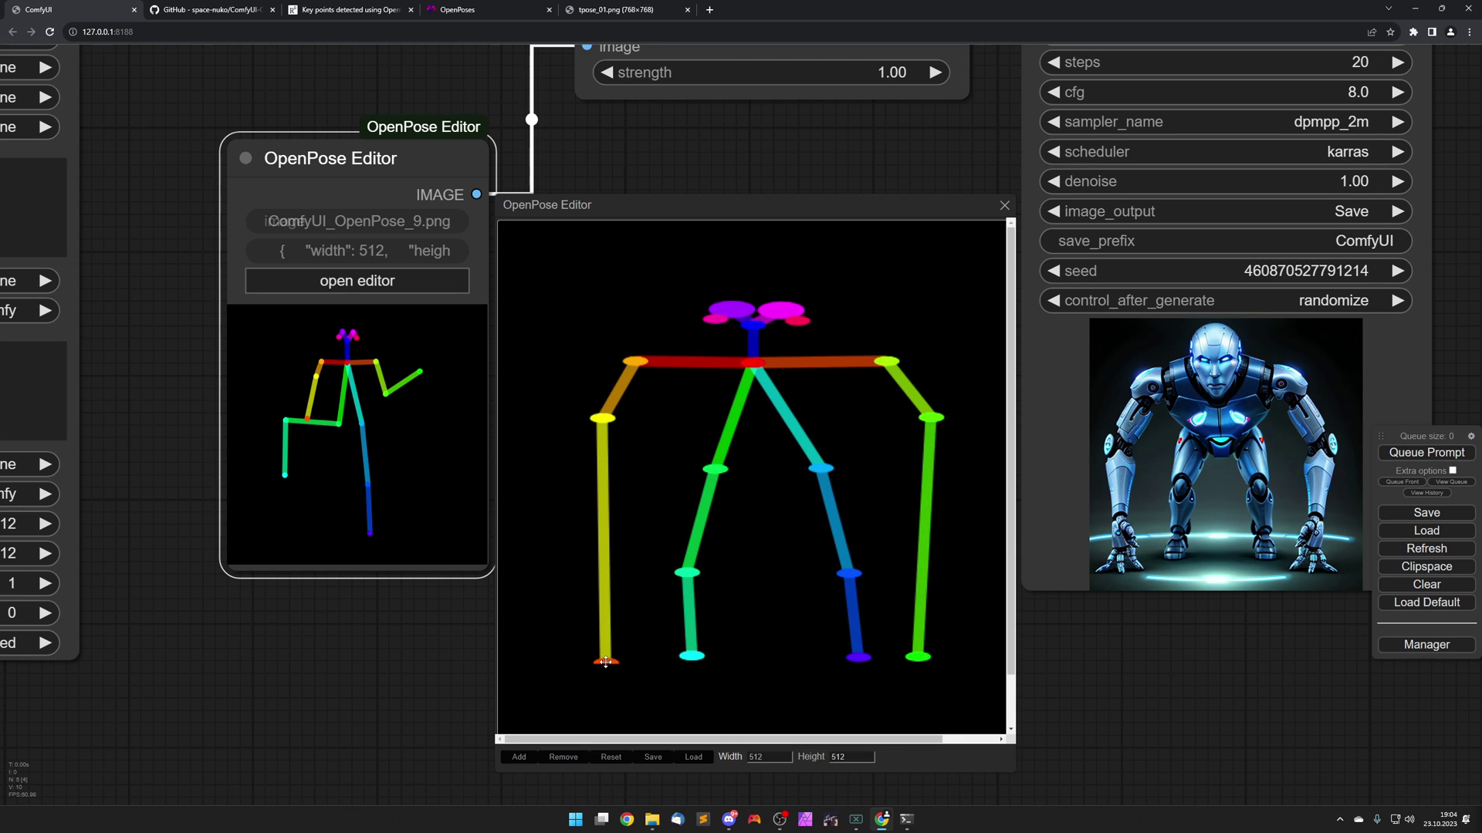
{"action": "left_click_drag", "start_coordinate": [610, 426], "coordinate": [588, 461]}
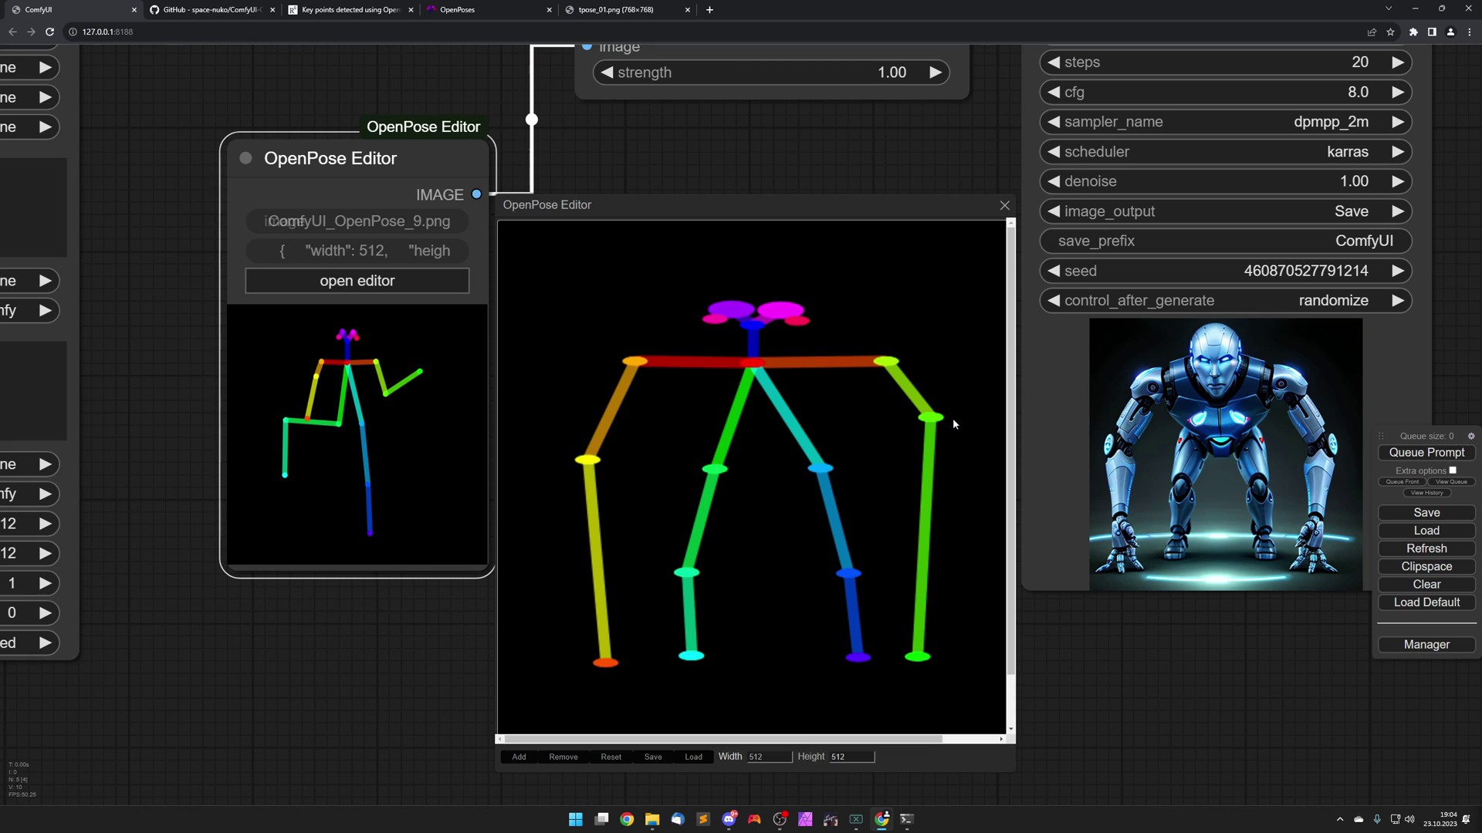
{"action": "left_click_drag", "start_coordinate": [932, 418], "coordinate": [935, 462]}
{"action": "left_click", "coordinate": [1426, 453]}
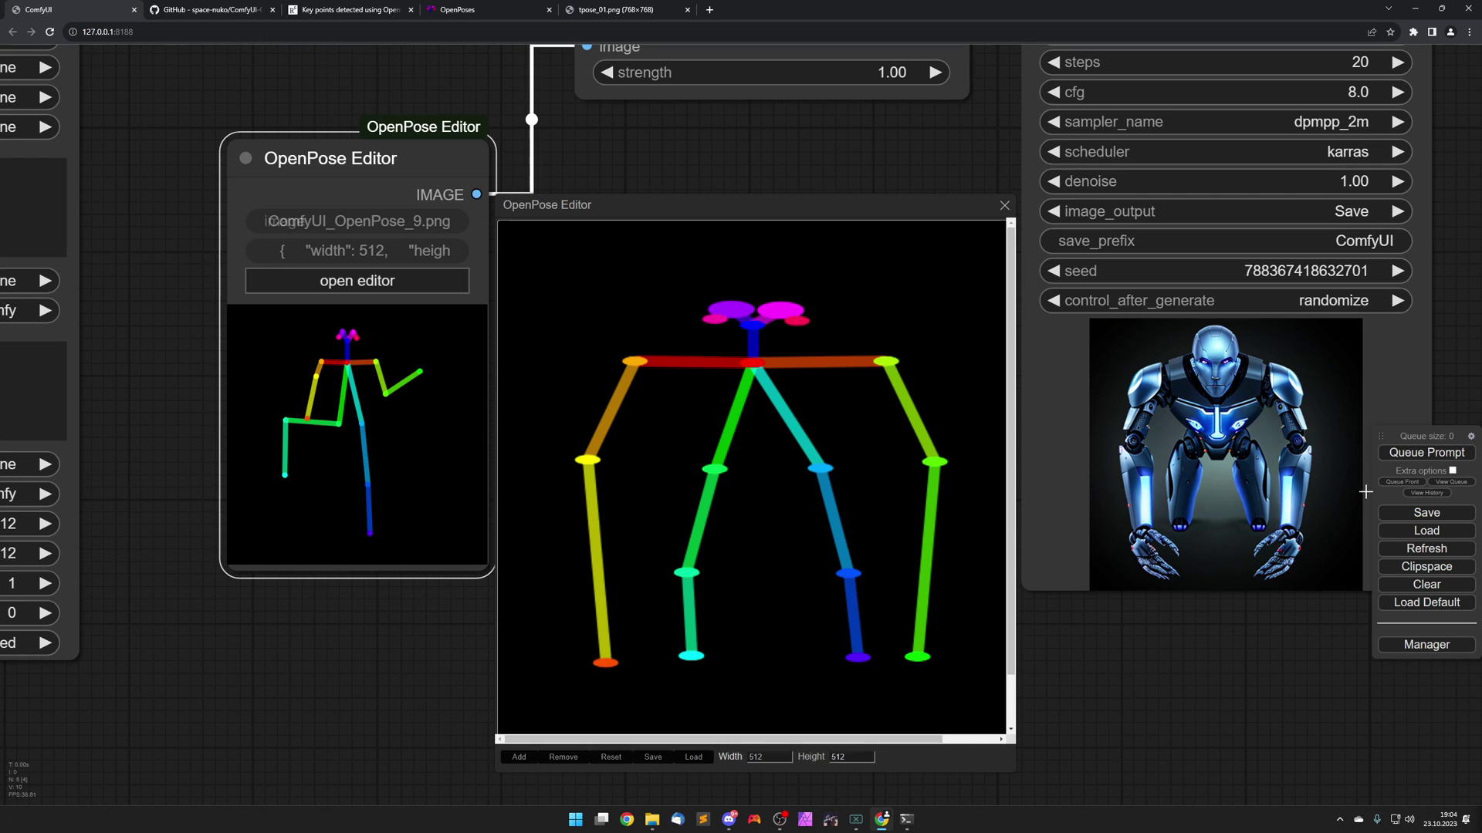
{"action": "left_click", "coordinate": [1426, 452]}
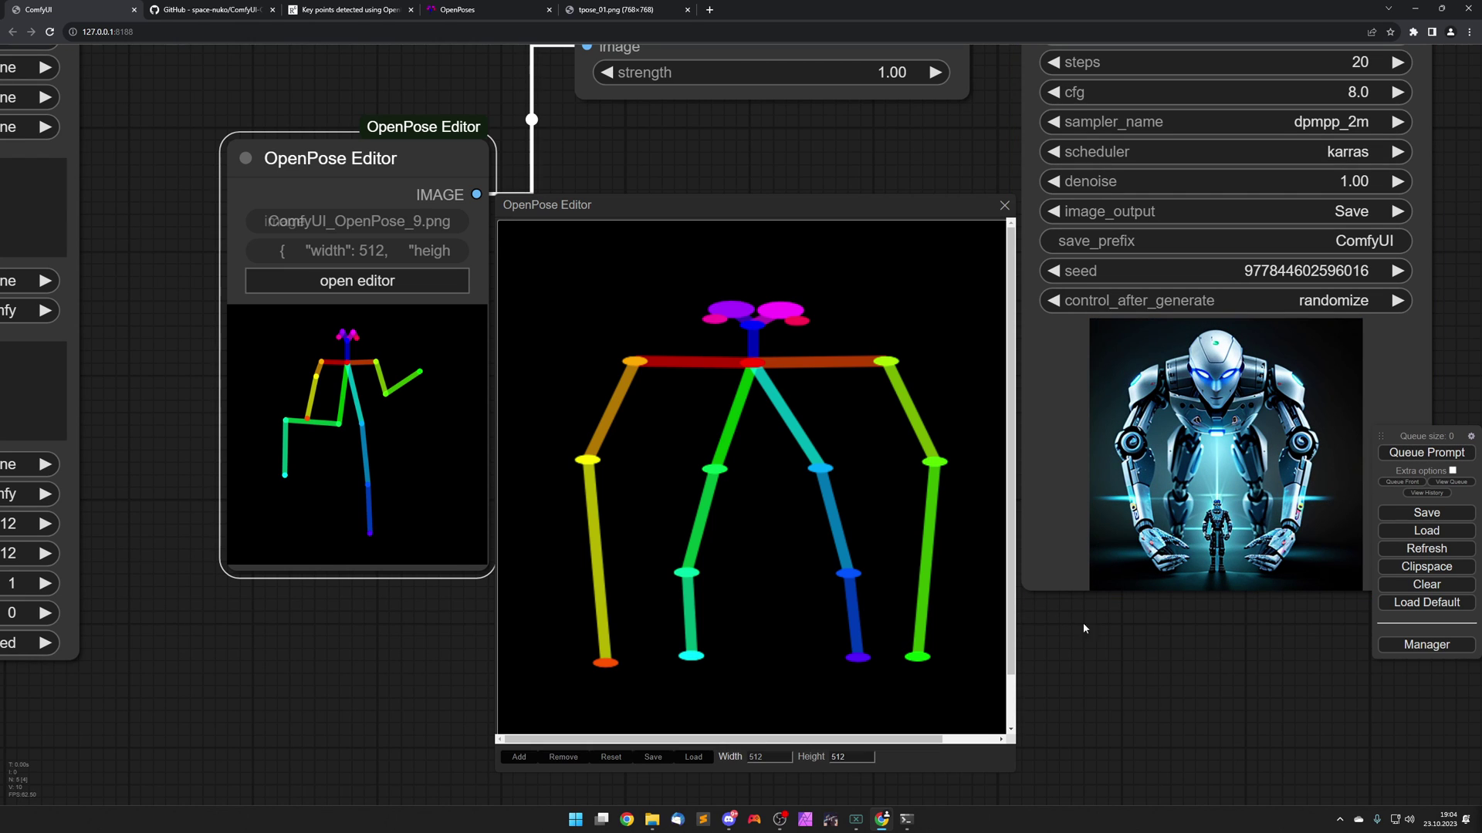
Close the pose editor and center the full workflow from pipeLoader to pipeKSampler on the canvas.
{"action": "left_click", "coordinate": [1004, 205]}
{"action": "scroll", "coordinate": [553, 483], "scroll_direction": "down", "scroll_amount": 3}
{"action": "scroll", "coordinate": [595, 516], "scroll_direction": "down", "scroll_amount": 2}
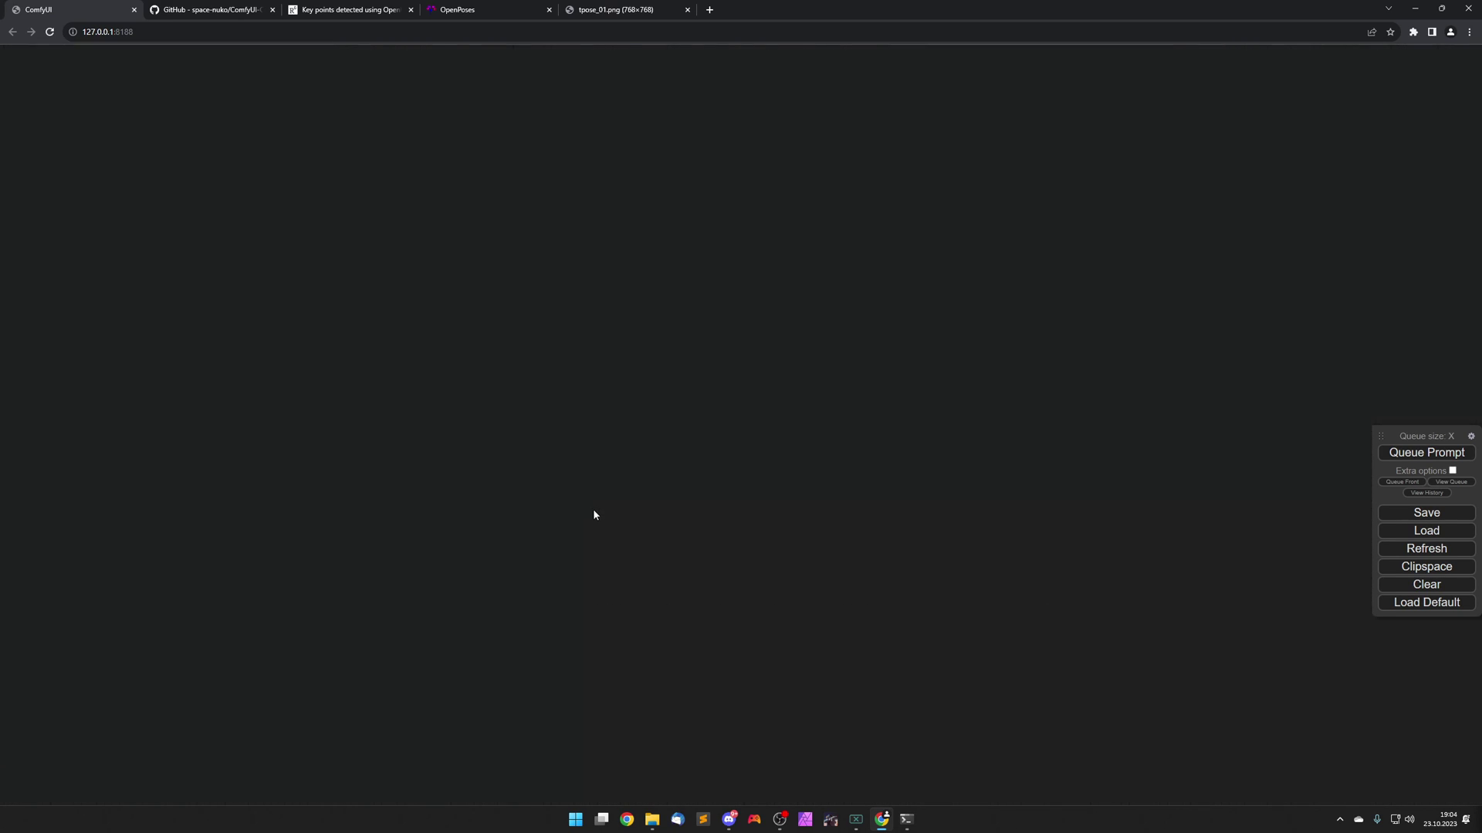
{"action": "left_click_drag", "start_coordinate": [581, 416], "coordinate": [874, 554]}
{"action": "scroll", "coordinate": [860, 540], "scroll_direction": "up", "scroll_amount": 2}
{"action": "scroll", "coordinate": [873, 555], "scroll_direction": "up", "scroll_amount": 1}
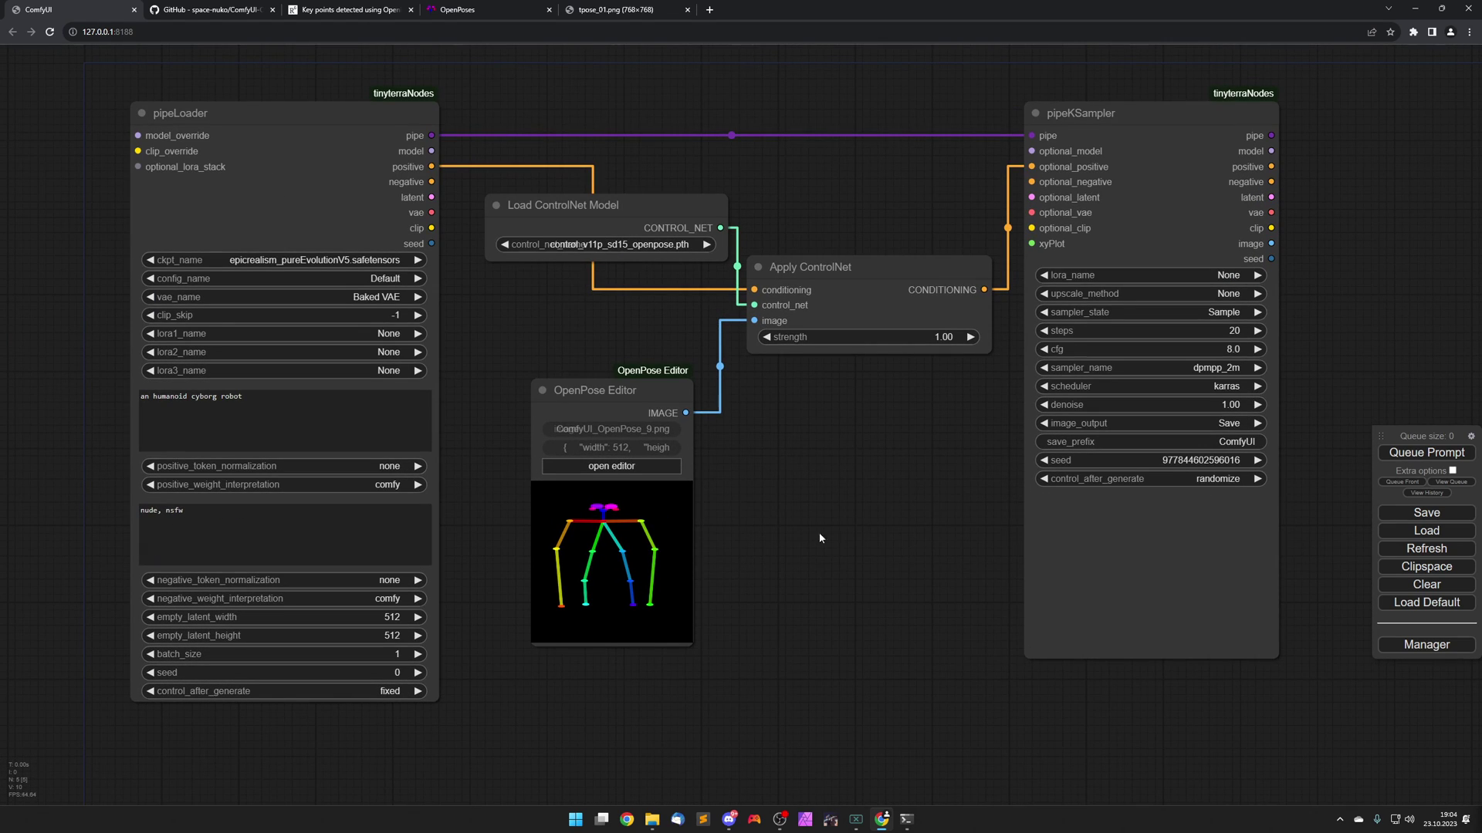
Consult the ResearchGate figure of OpenPose key points, and return to the ComfyUI workflow.
{"action": "left_click", "coordinate": [317, 7]}
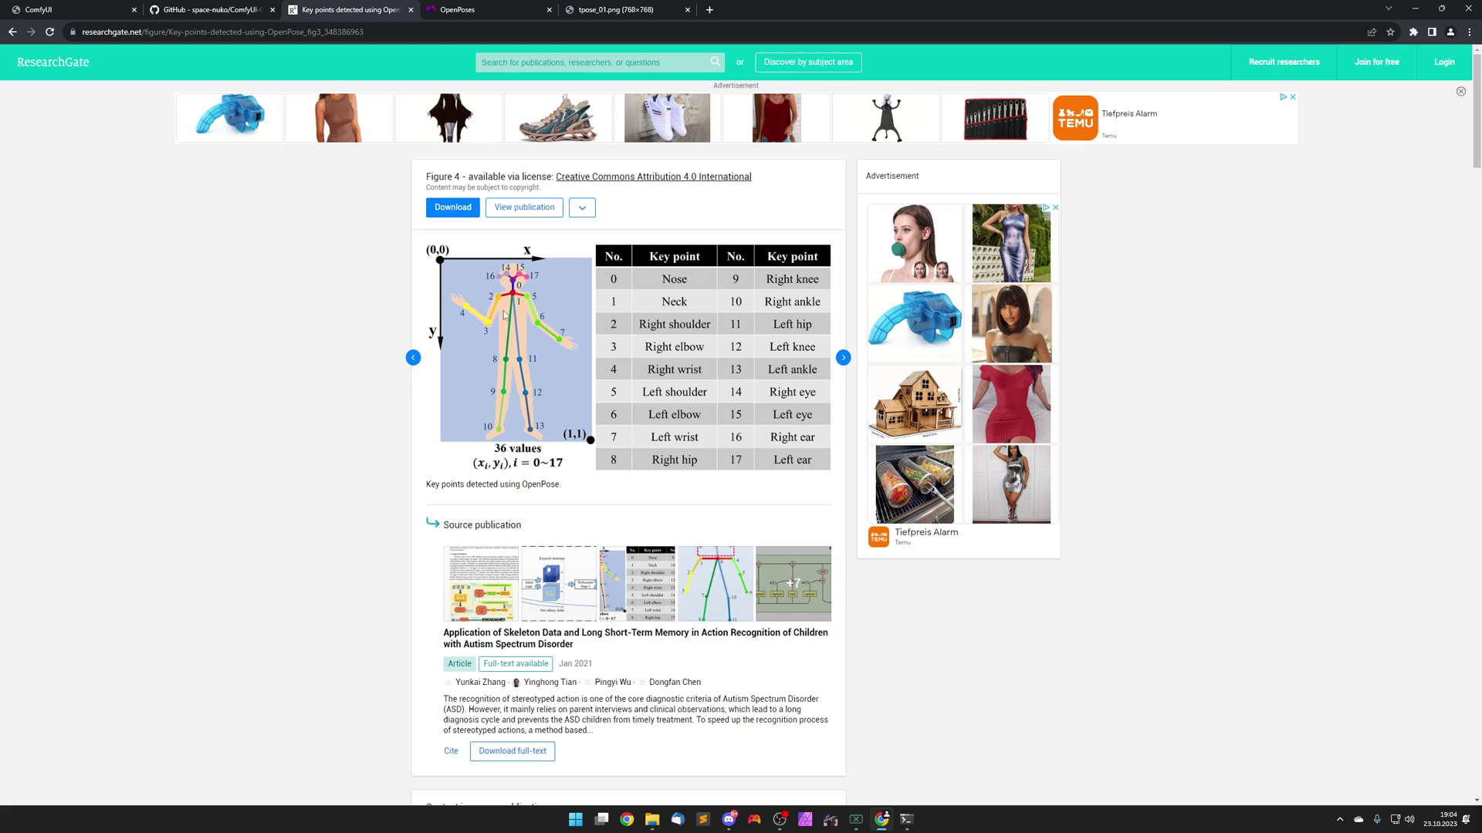
{"action": "key", "text": "ctrl+1"}
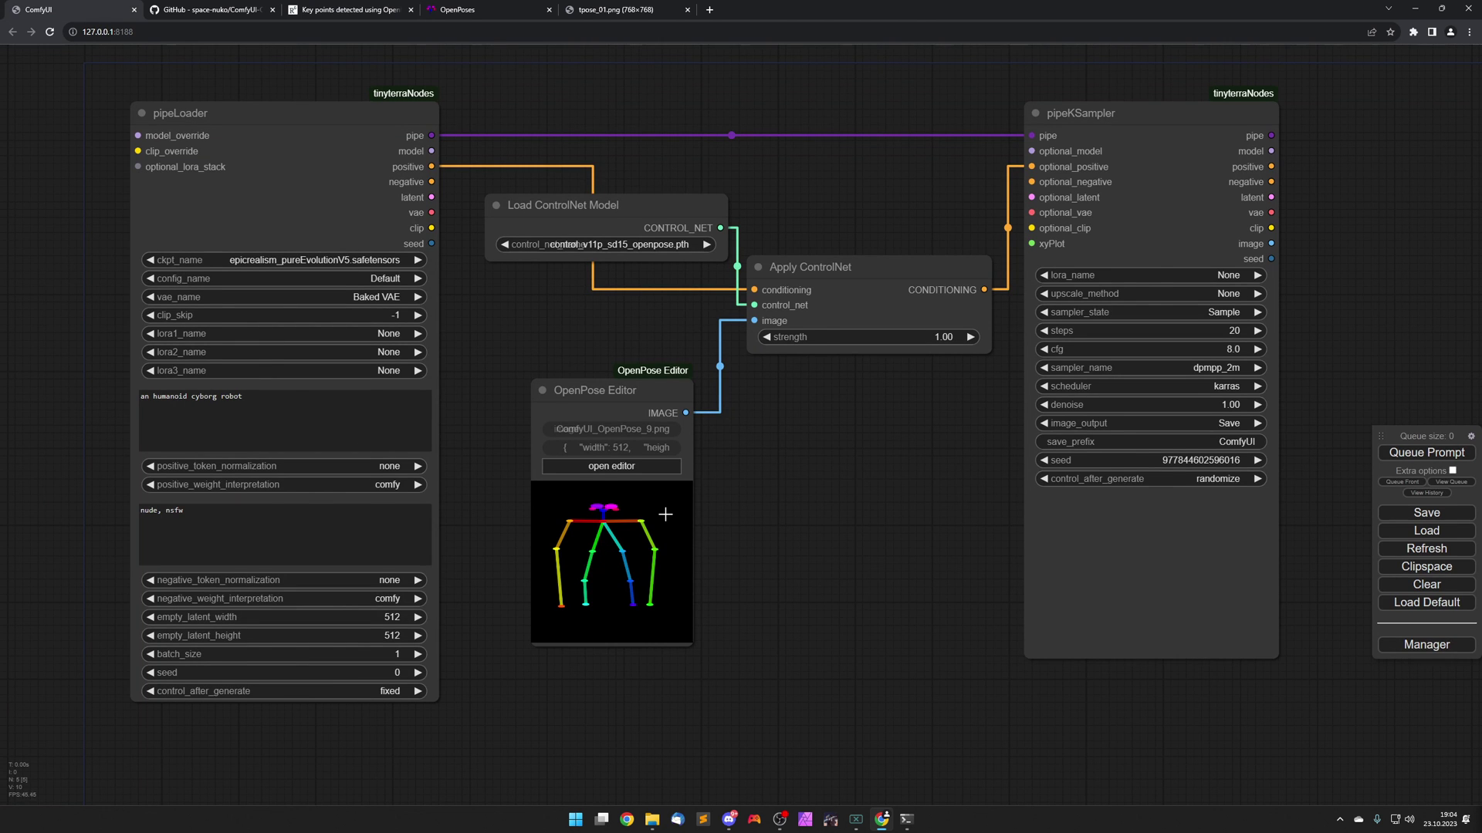
{"action": "scroll", "coordinate": [666, 514], "scroll_direction": "up", "scroll_amount": 1}
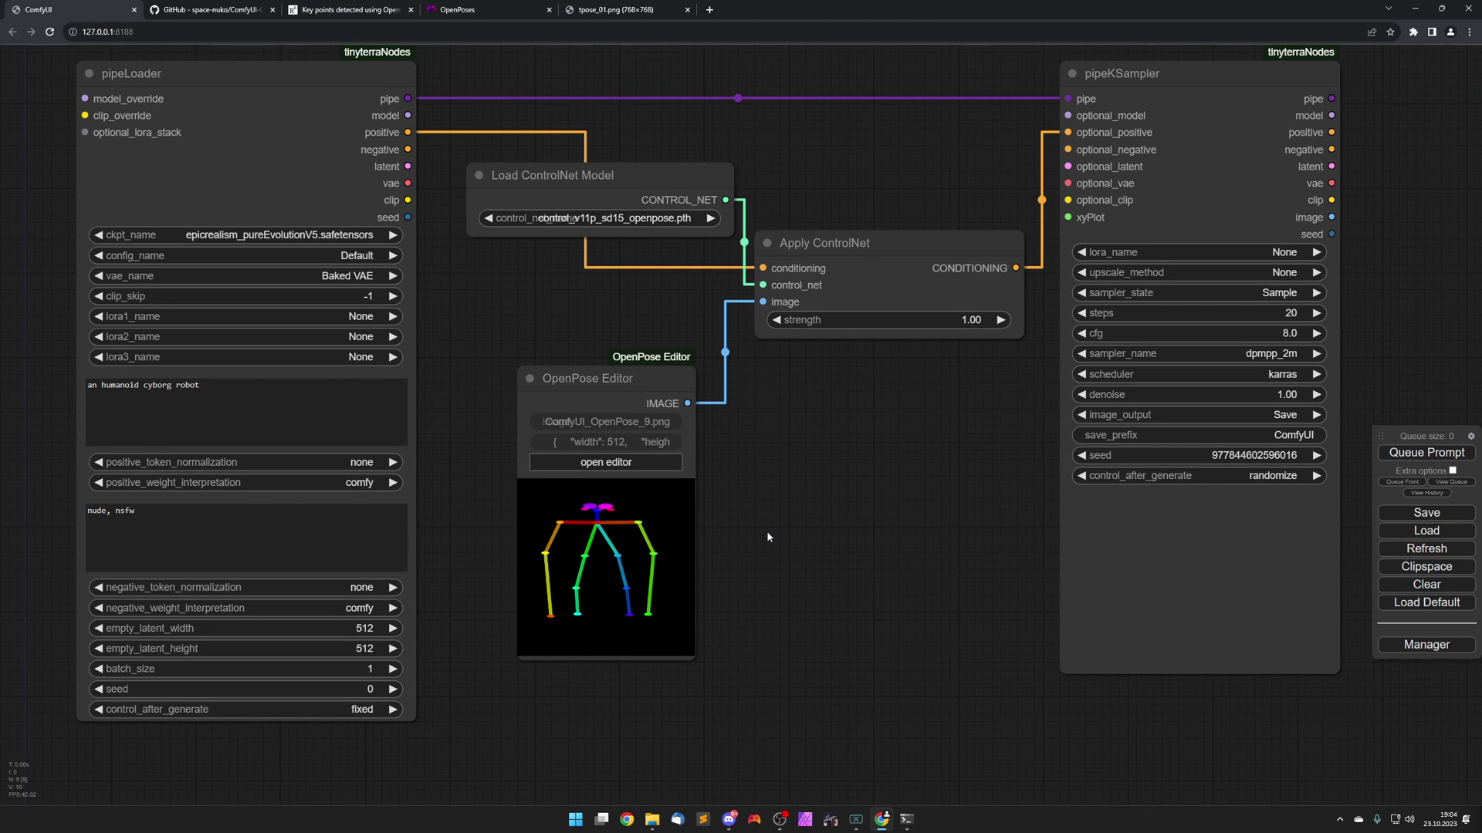
{"action": "left_click_drag", "start_coordinate": [767, 537], "coordinate": [769, 552]}
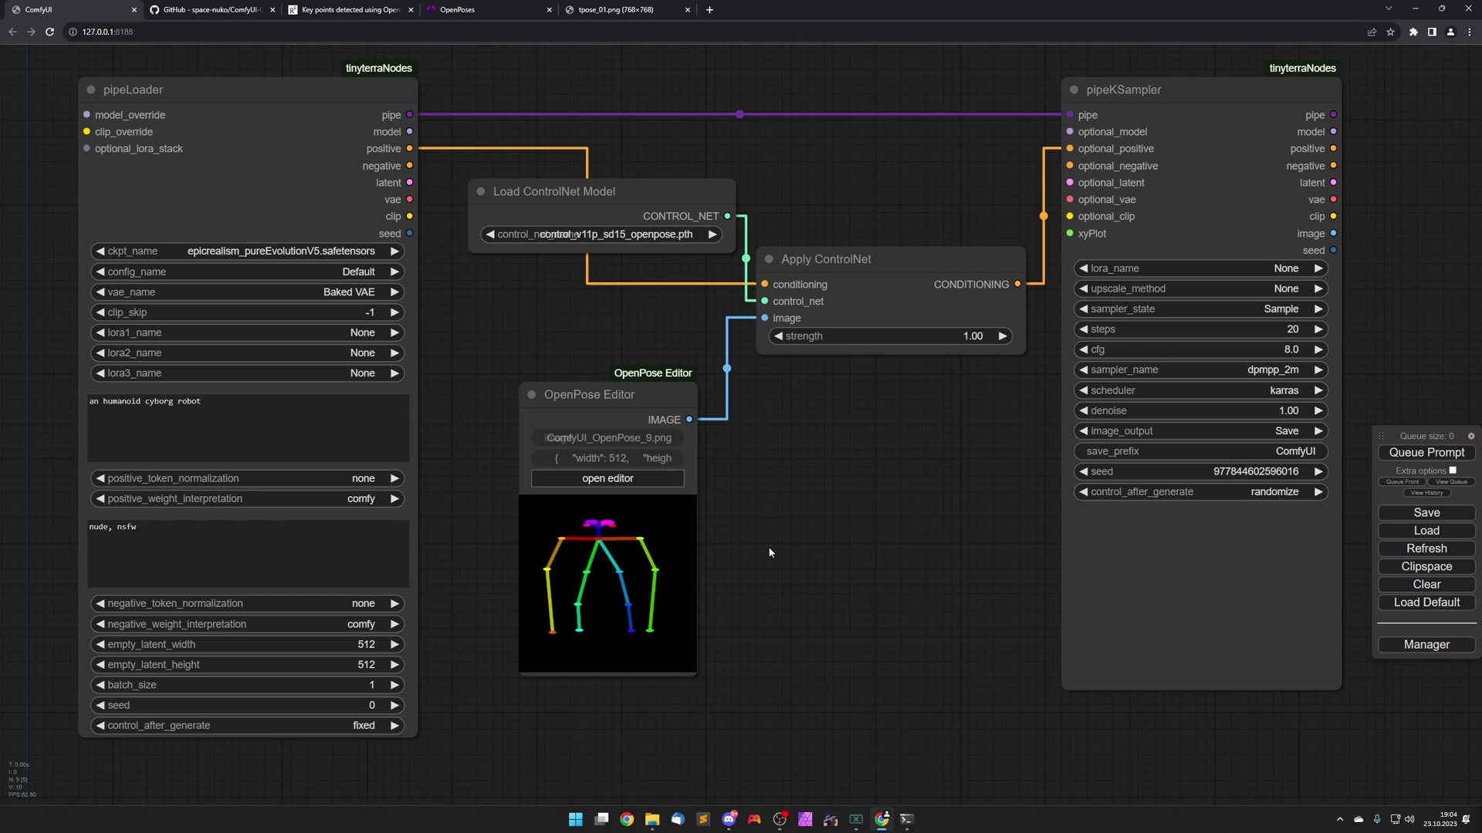